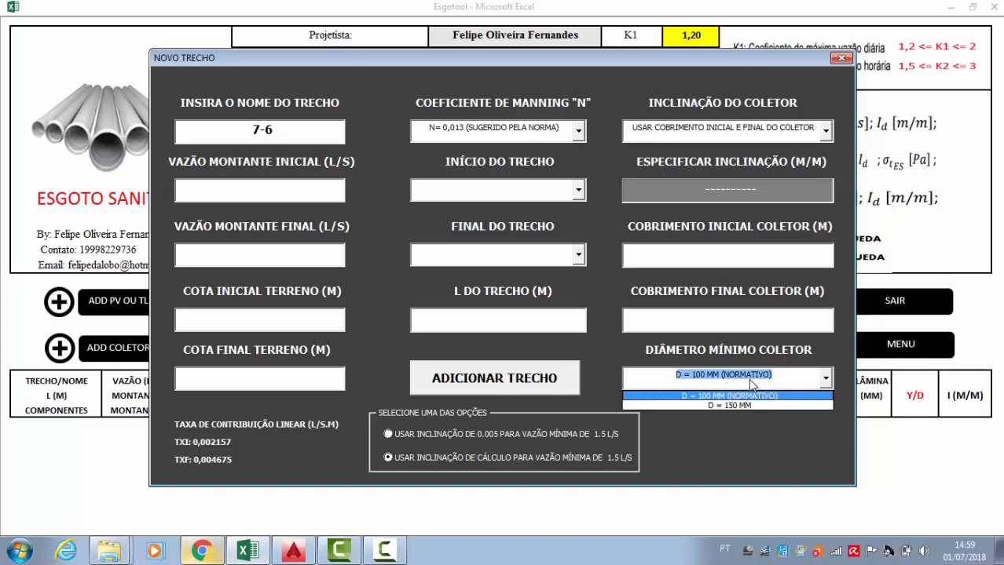
- Keep the minimum collector diameter at D = 100 MM (NORMATIVO) and set the start of section 7-6 to PV1
{"action": "left_click", "coordinate": [750, 385]}
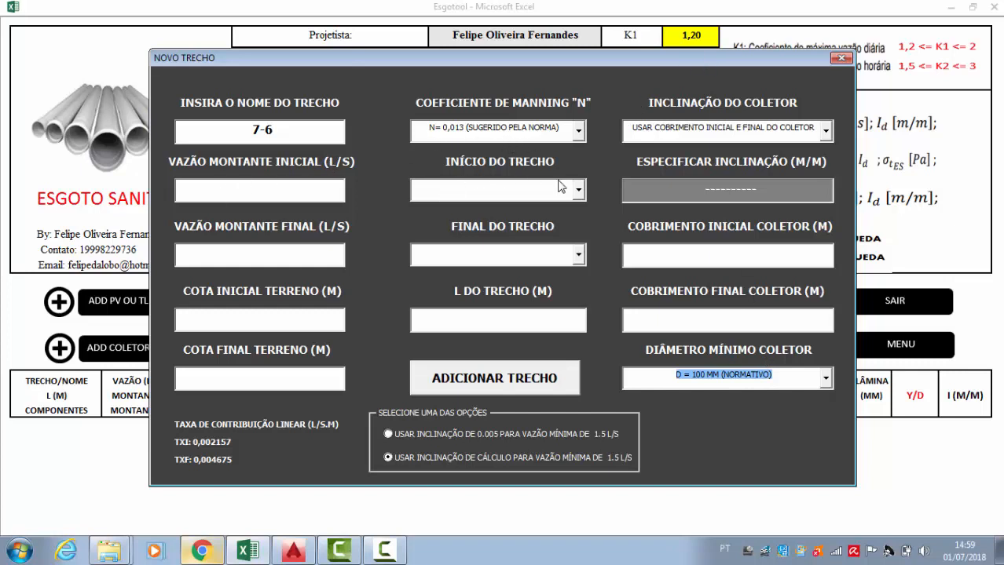
{"action": "left_click", "coordinate": [212, 553]}
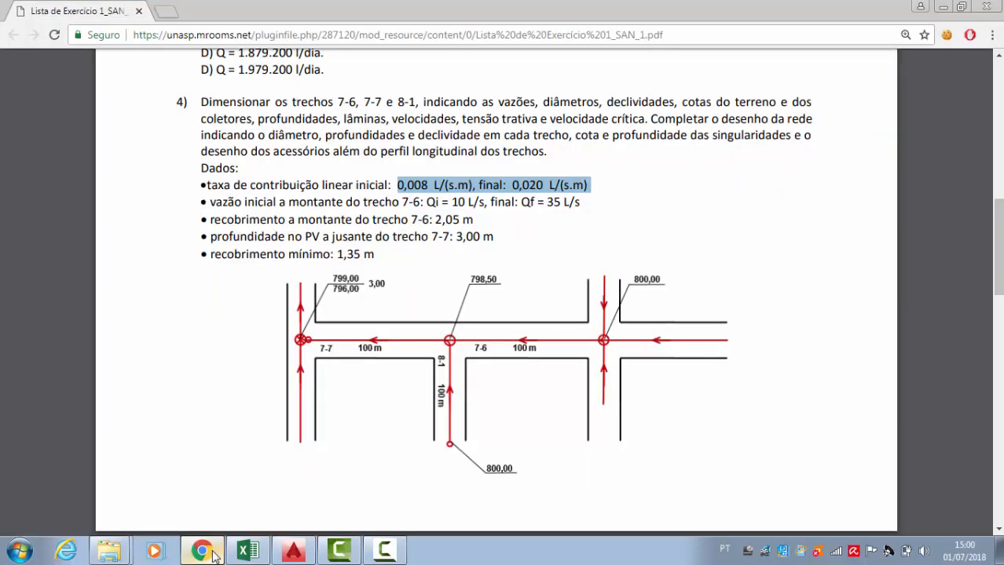
{"action": "left_click", "coordinate": [212, 552]}
{"action": "left_click", "coordinate": [522, 188]}
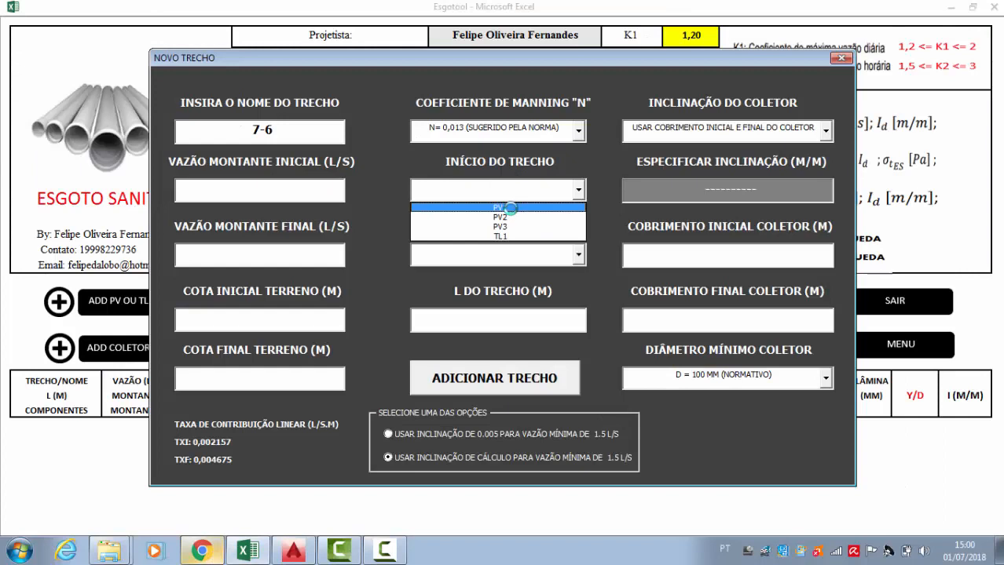
{"action": "left_click", "coordinate": [500, 208]}
- Check the network drawing in the exercise PDF and set the end of section 7-6 to PV2
{"action": "left_click", "coordinate": [510, 255]}
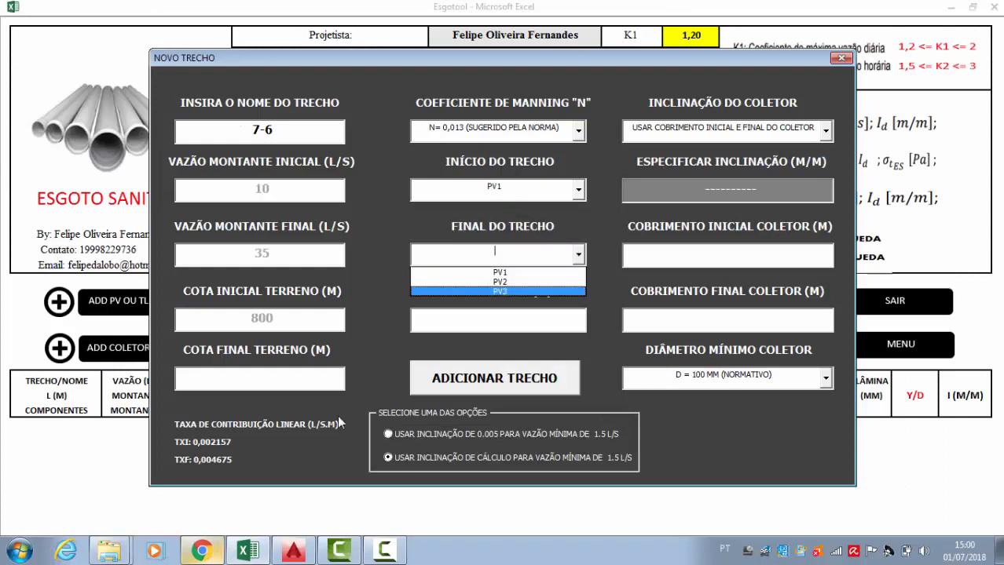
{"action": "left_click", "coordinate": [202, 553]}
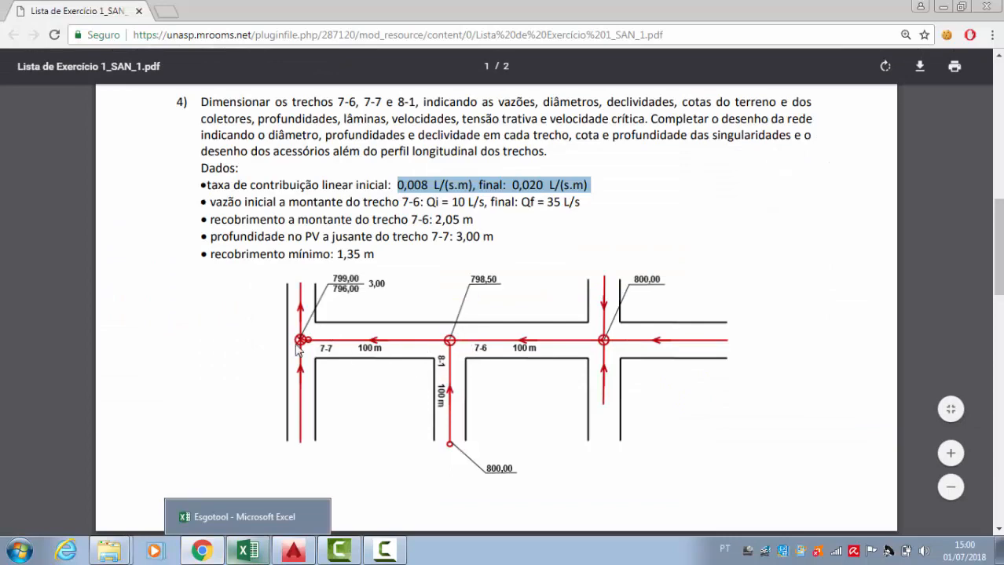
{"action": "left_click", "coordinate": [206, 556]}
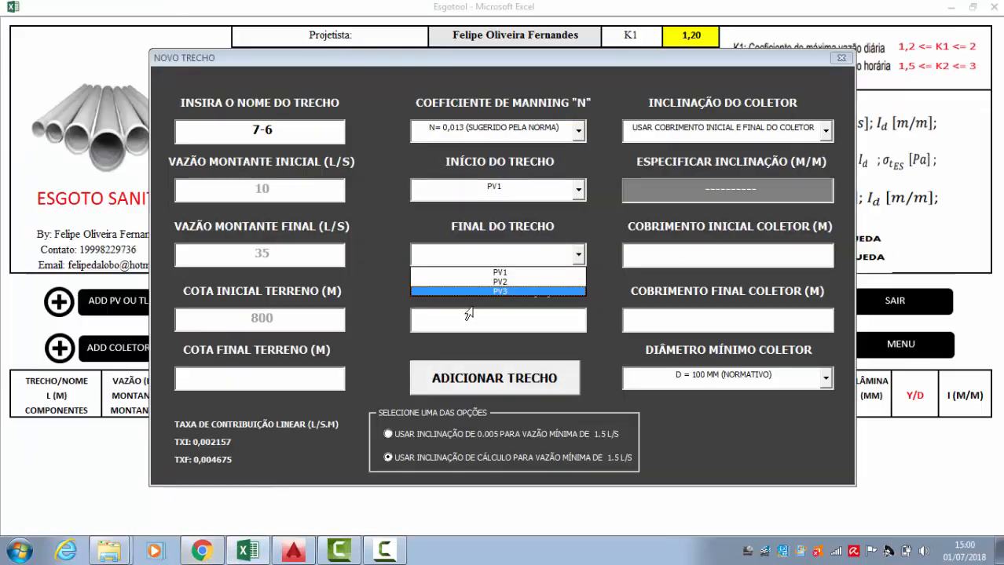
{"action": "left_click", "coordinate": [519, 273]}
{"action": "left_click", "coordinate": [518, 316]}
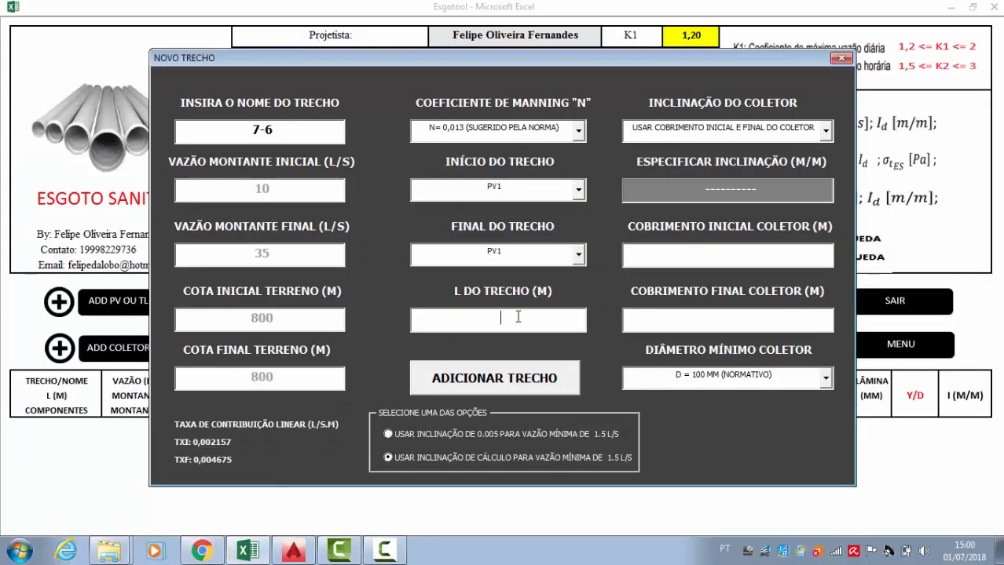
{"action": "left_click", "coordinate": [534, 253]}
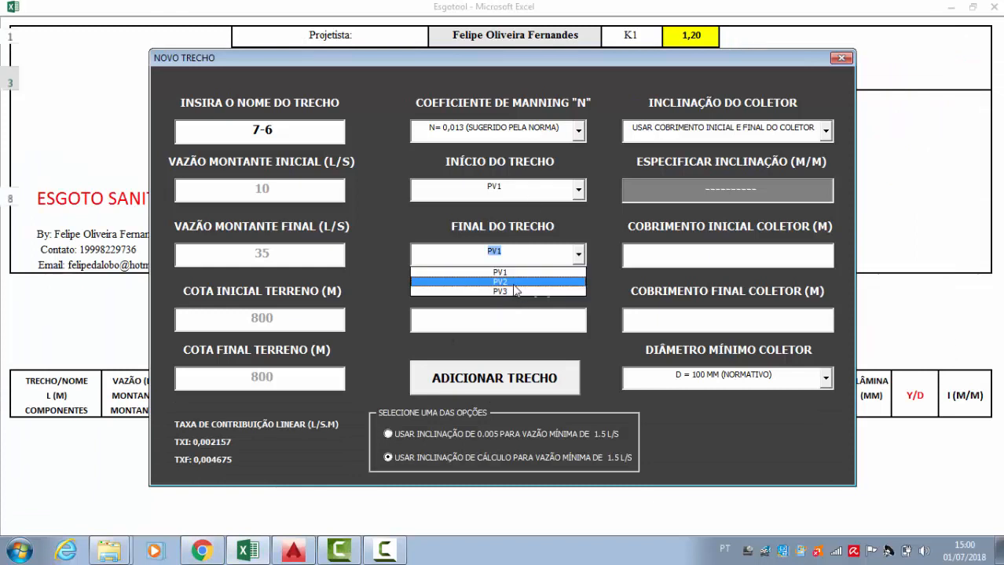
{"action": "left_click", "coordinate": [517, 287]}
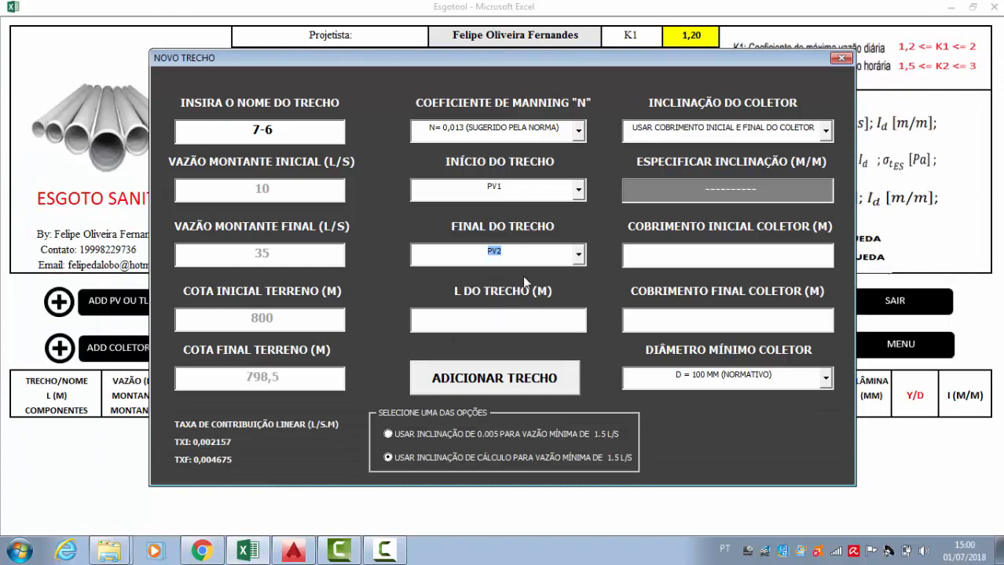
- Set the length of section 7-6 to 100 m and move the Novo Trecho form slightly lower
{"action": "left_click", "coordinate": [446, 325]}
{"action": "type", "text": "100"}
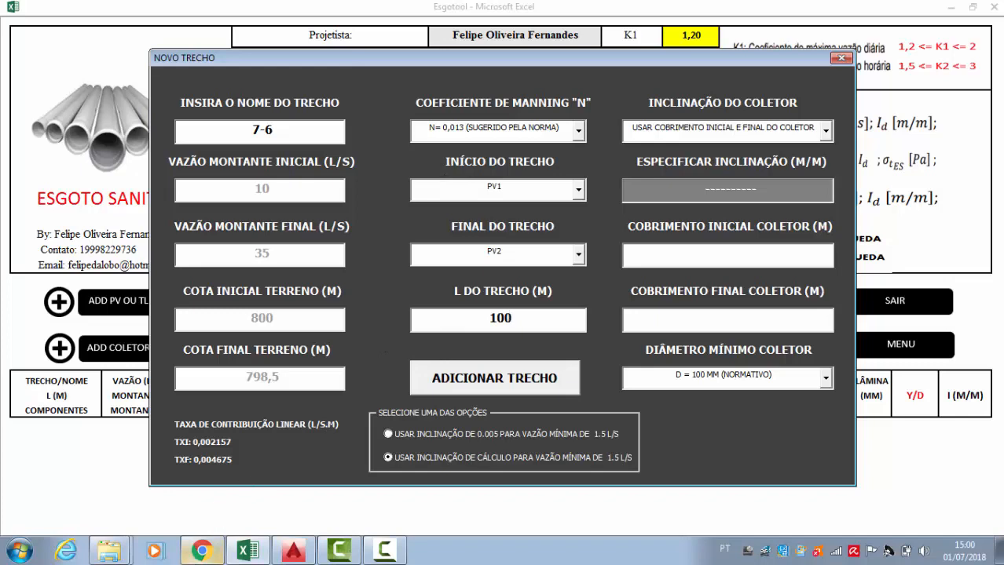
{"action": "left_click", "coordinate": [202, 549]}
{"action": "left_click", "coordinate": [247, 550]}
{"action": "left_click_drag", "start_coordinate": [385, 58], "coordinate": [371, 354]}
{"action": "left_click_drag", "start_coordinate": [433, 357], "coordinate": [457, 101]}
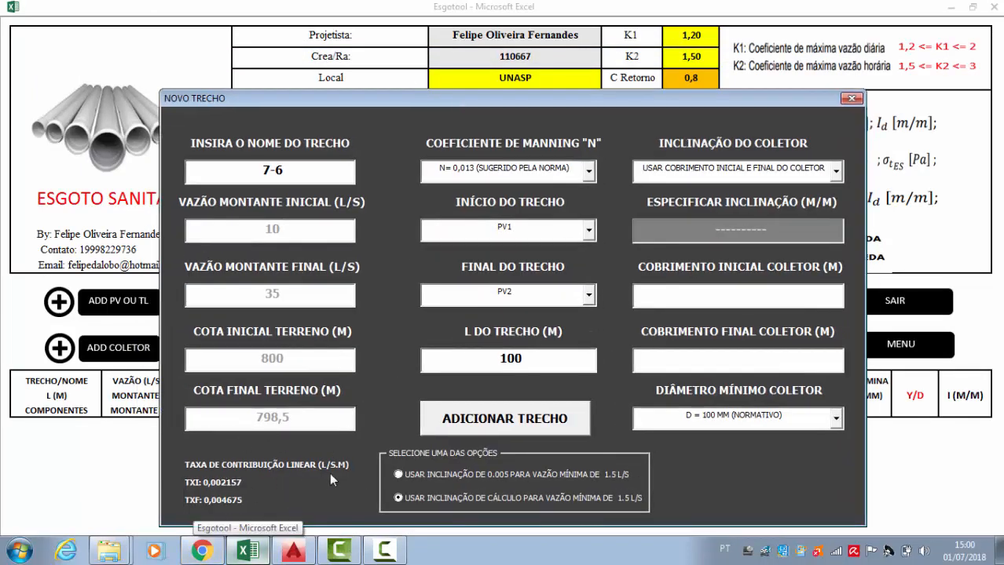
- Keep the slope based on initial and final cover, and set both collector covers to 2,05 m from the exercise data
{"action": "left_click", "coordinate": [756, 176]}
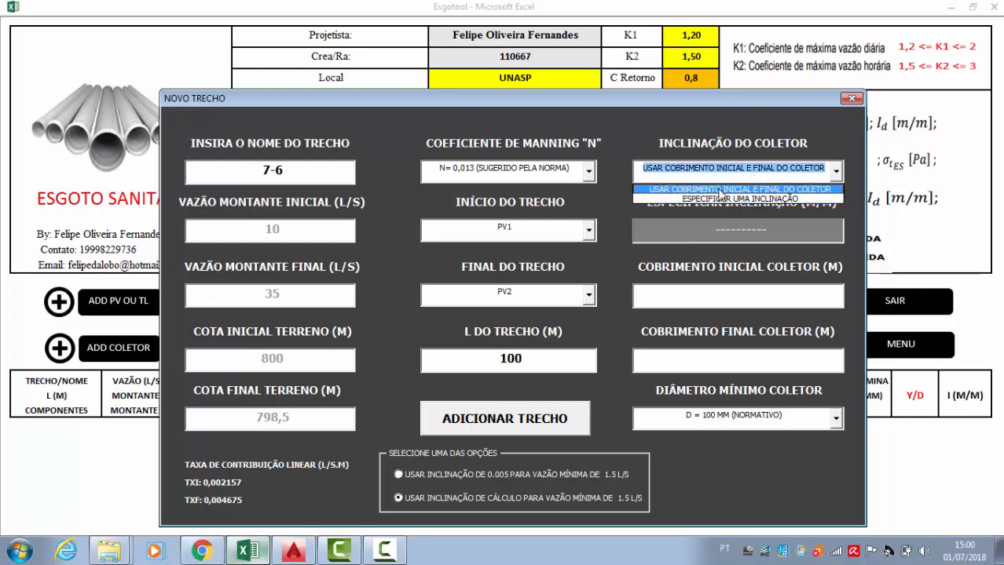
{"action": "left_click", "coordinate": [737, 175]}
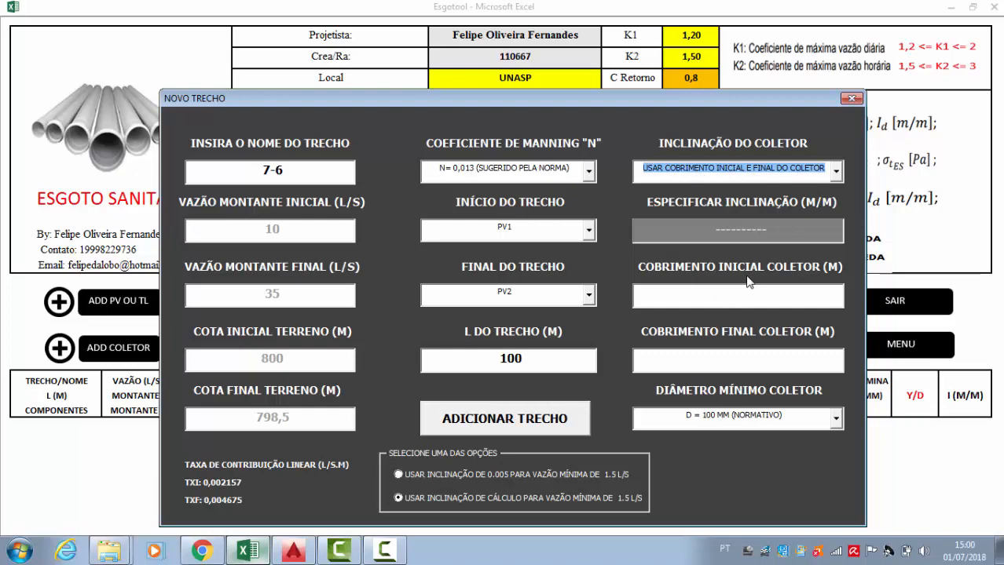
{"action": "left_click", "coordinate": [203, 552]}
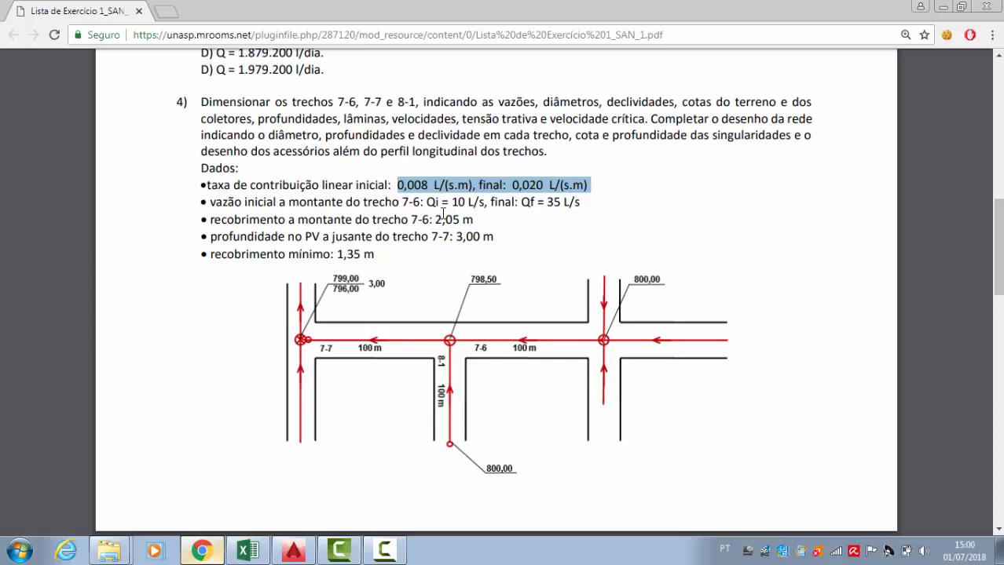
{"action": "left_click", "coordinate": [204, 551]}
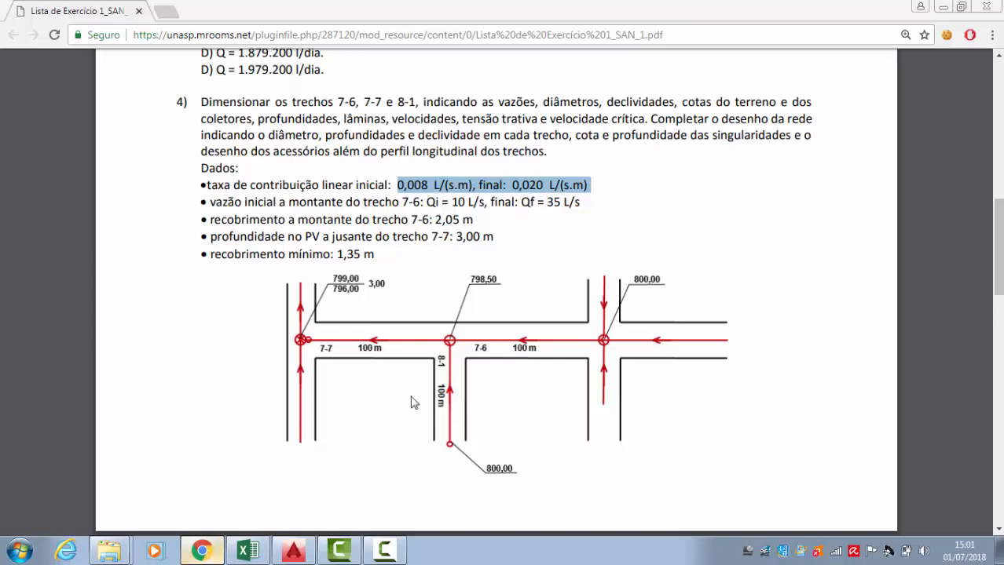
{"action": "left_click", "coordinate": [714, 297]}
{"action": "type", "text": "2"}
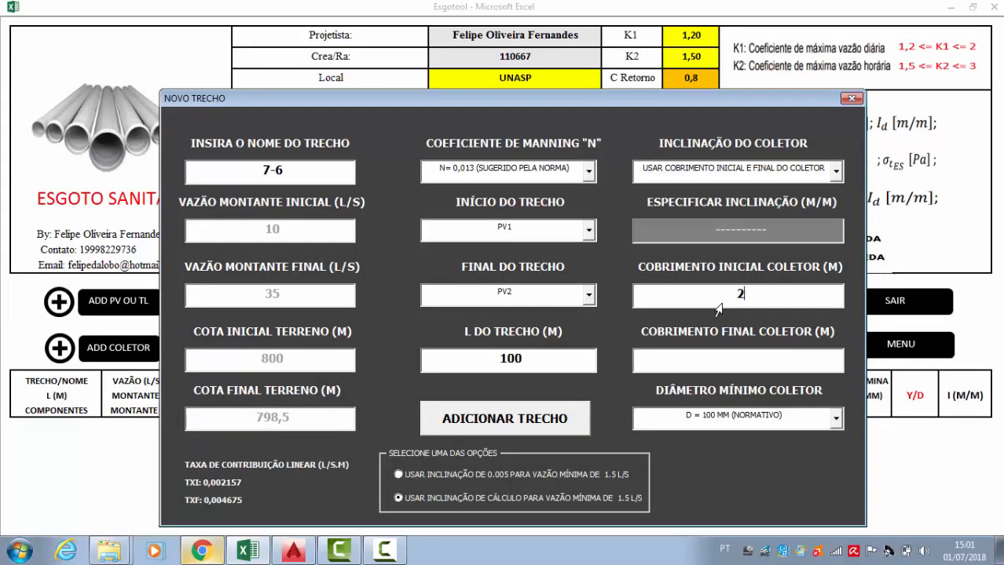
{"action": "type", "text": ",05"}
{"action": "left_click", "coordinate": [748, 364]}
{"action": "type", "text": "2,05"}
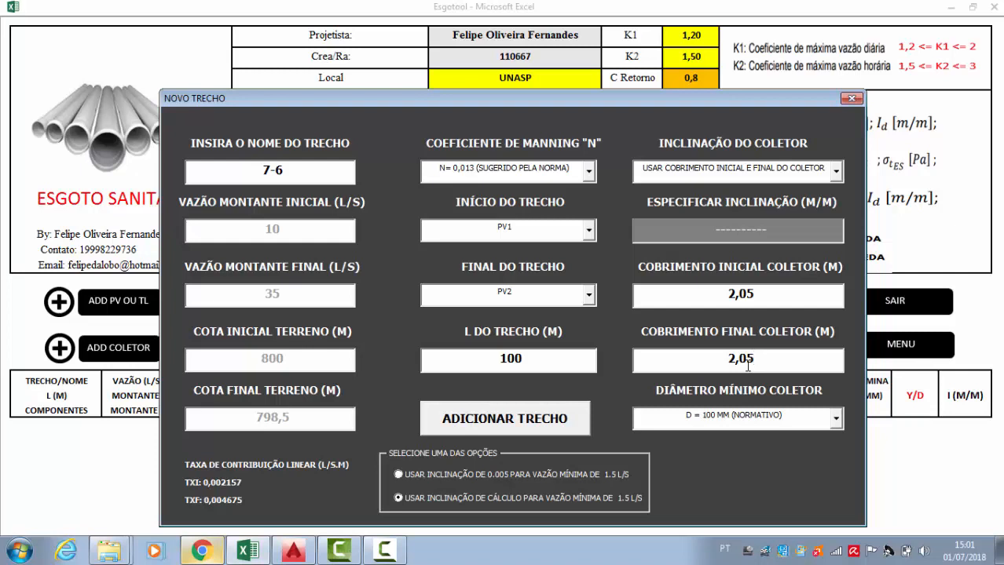
- Try the ESPECIFICAR UMA INCLINAÇÃO option with a collector slope of 0,005 m/m
{"action": "left_click", "coordinate": [817, 174]}
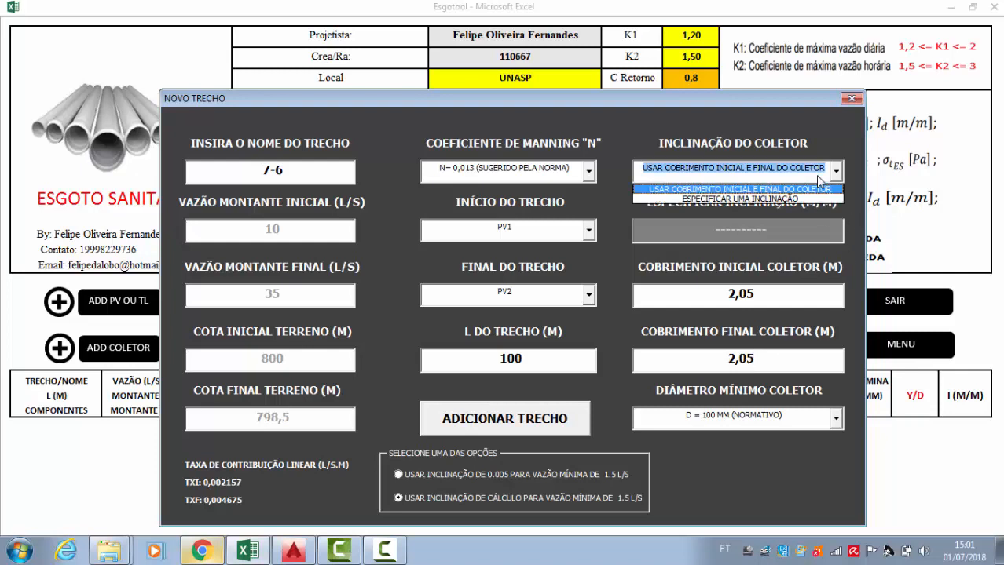
{"action": "left_click", "coordinate": [758, 198]}
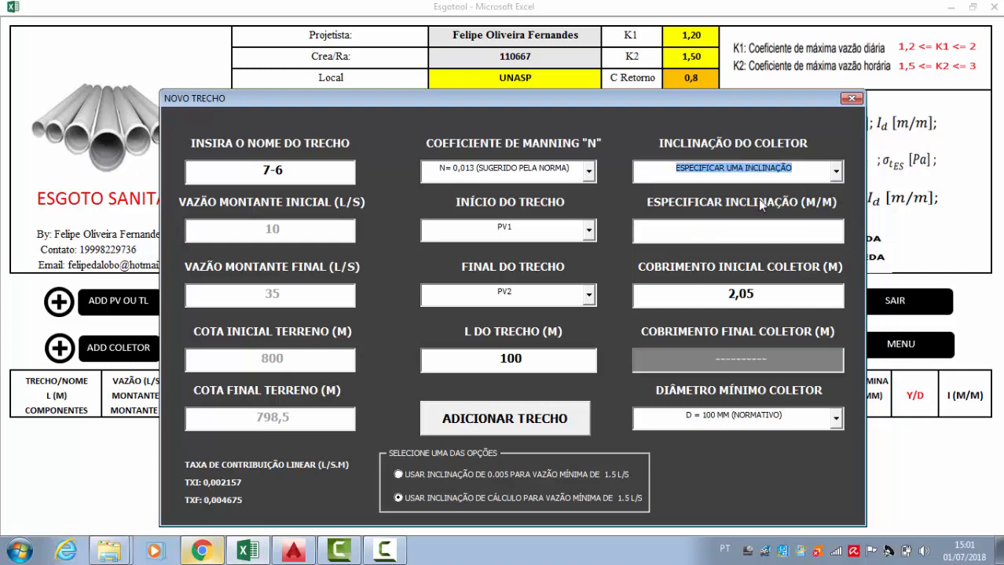
{"action": "left_click", "coordinate": [759, 234]}
{"action": "type", "text": "0"}
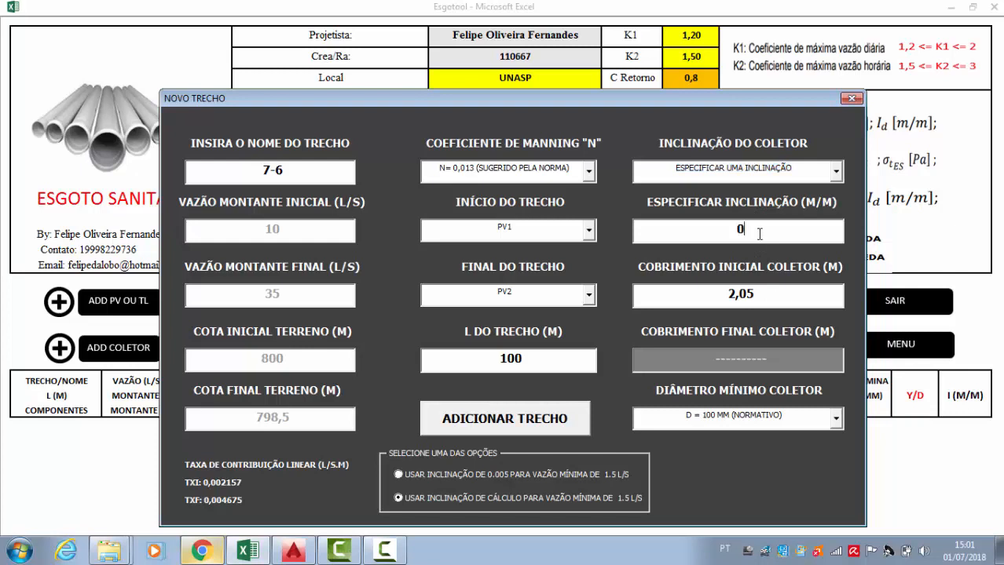
{"action": "type", "text": ",005"}
{"action": "key", "text": "Tab"}
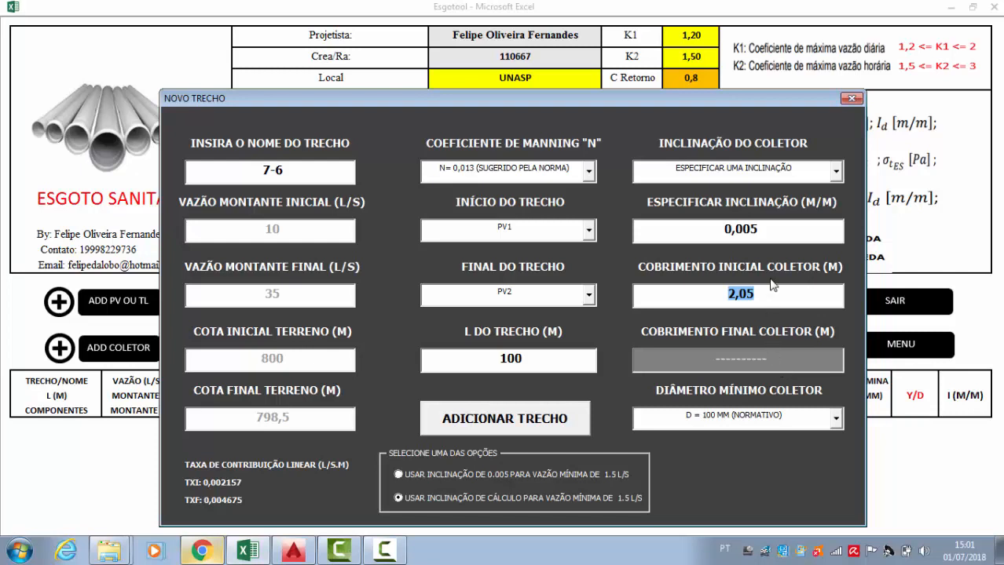
{"action": "left_click_drag", "start_coordinate": [758, 231], "coordinate": [700, 233]}
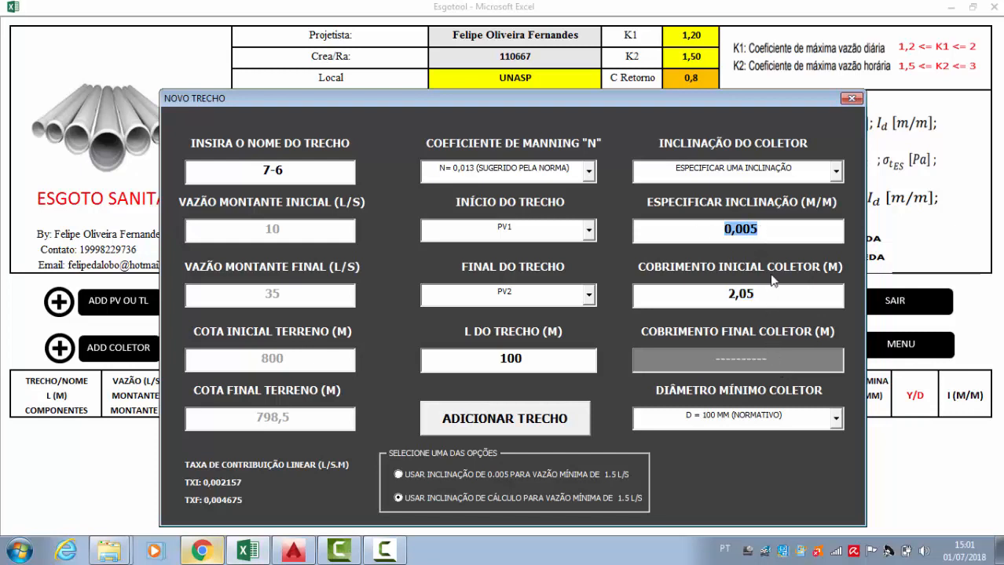
{"action": "left_click_drag", "start_coordinate": [778, 296], "coordinate": [721, 297]}
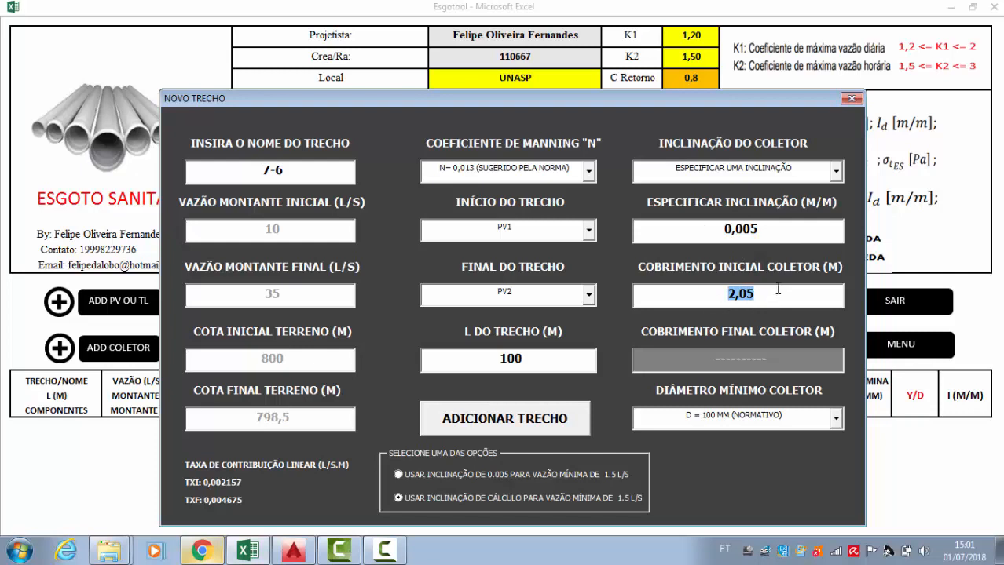
- Set the slope method to USAR COBRIMENTO INICIAL E FINAL DO COLETOR and enter a final cover of 2,05 m
{"action": "left_click", "coordinate": [757, 178]}
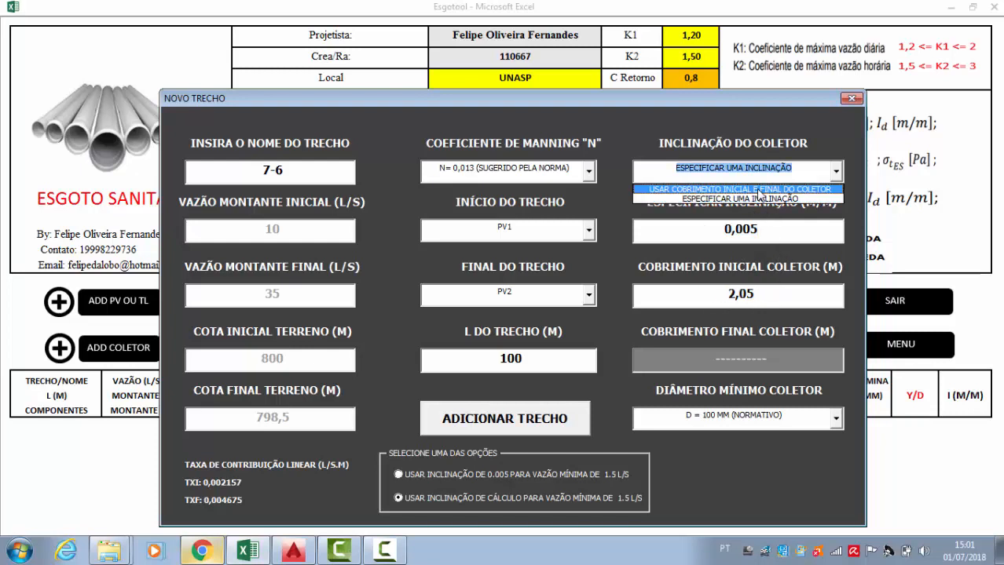
{"action": "left_click", "coordinate": [758, 191]}
{"action": "left_click", "coordinate": [748, 360]}
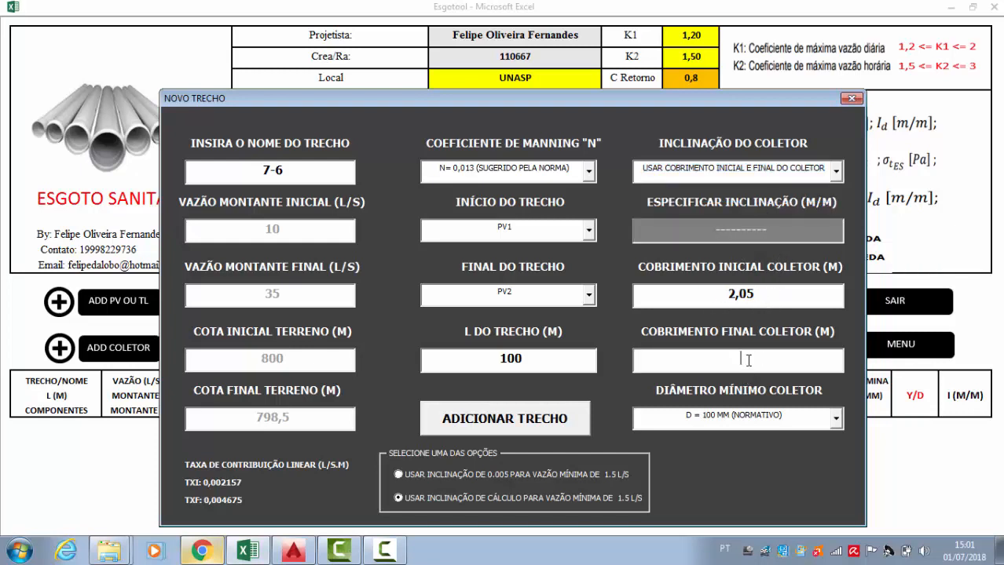
{"action": "type", "text": "2,05"}
- Add section 7-6 to run its calculation and acknowledge the notices
{"action": "left_click", "coordinate": [510, 422]}
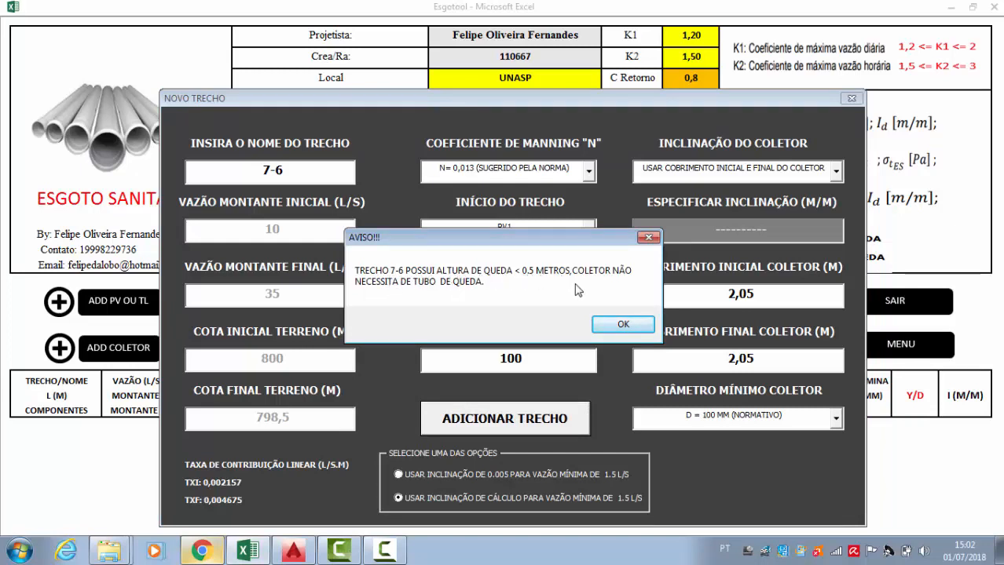
{"action": "left_click", "coordinate": [624, 329]}
{"action": "left_click", "coordinate": [622, 325]}
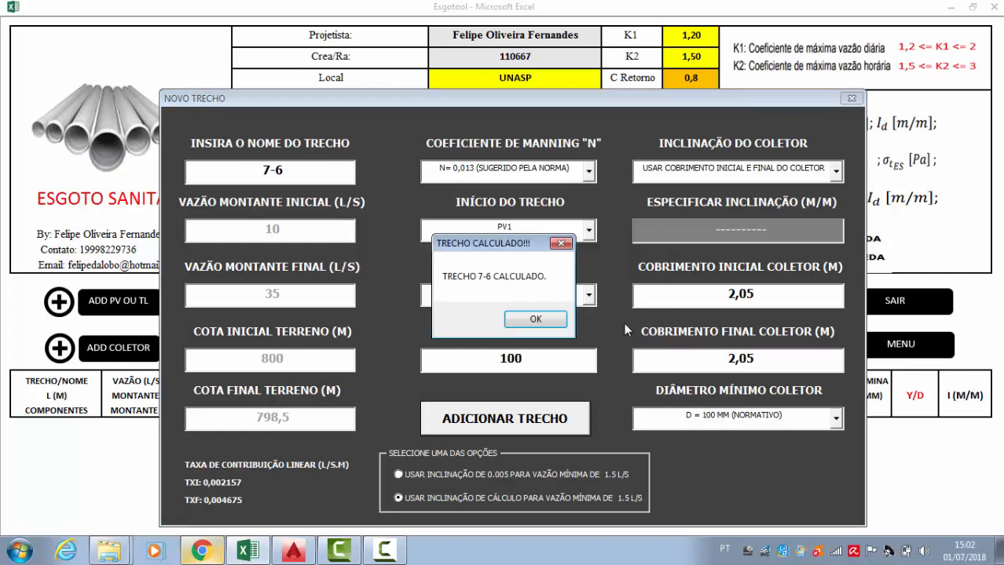
{"action": "left_click", "coordinate": [549, 319]}
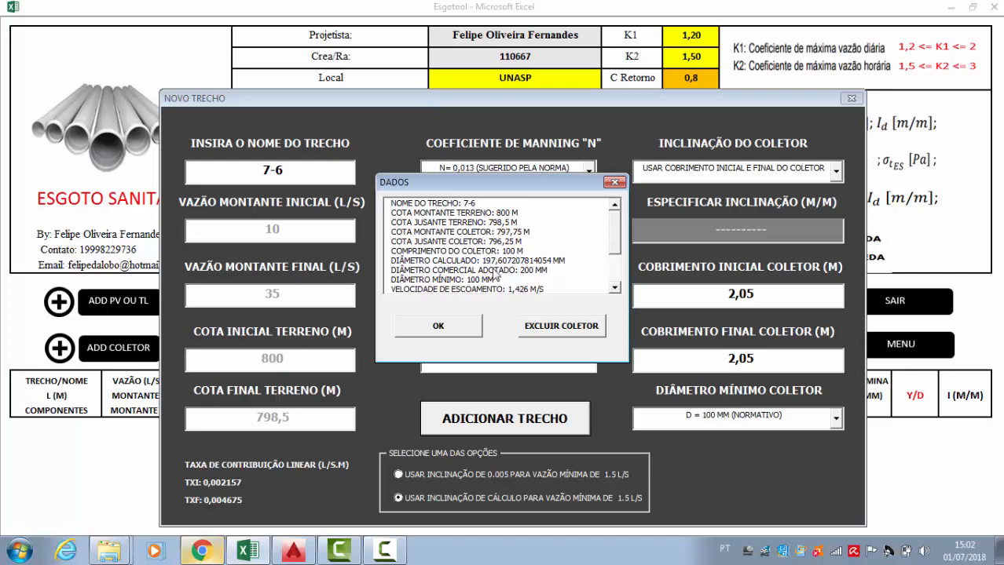
- Review the whole list of calculated data for section 7-6 and accept the collector
{"action": "left_click", "coordinate": [618, 227]}
{"action": "left_click_drag", "start_coordinate": [617, 222], "coordinate": [617, 255]}
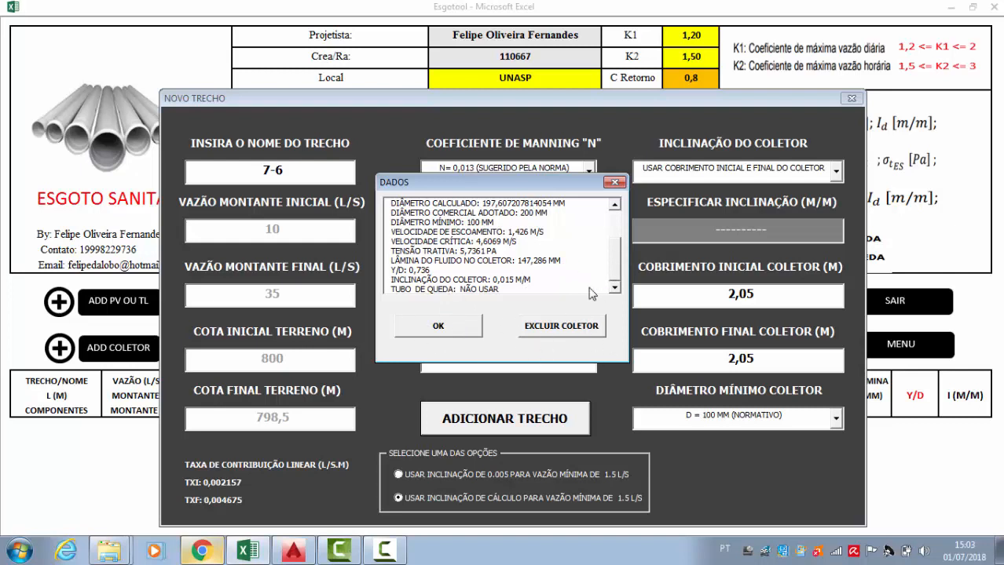
{"action": "left_click", "coordinate": [438, 331]}
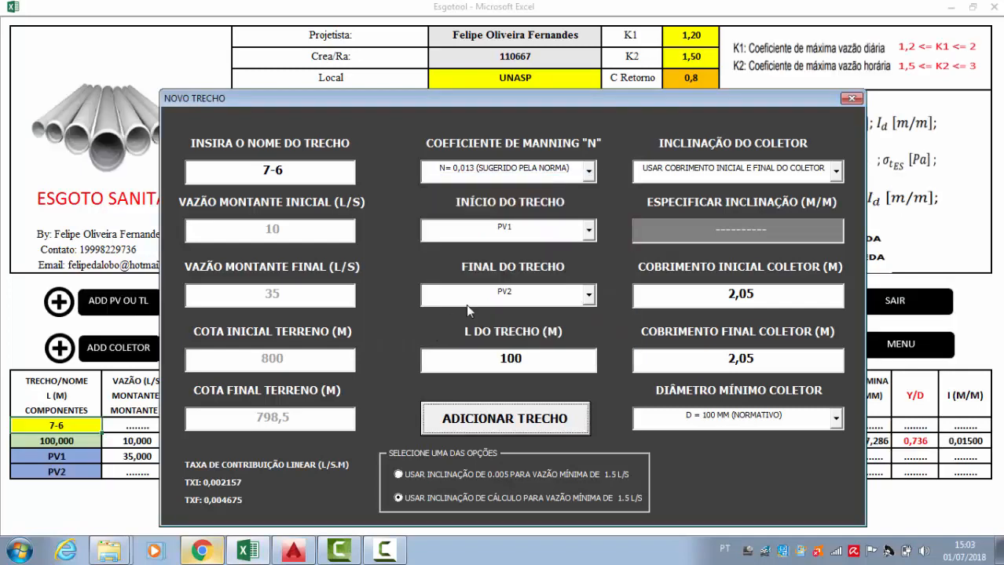
- Leave the Novo Trecho form and examine section 7-6's upstream and downstream flows and adopted diameter in the results table
{"action": "scroll", "coordinate": [392, 363], "scroll_direction": "down", "scroll_amount": 2}
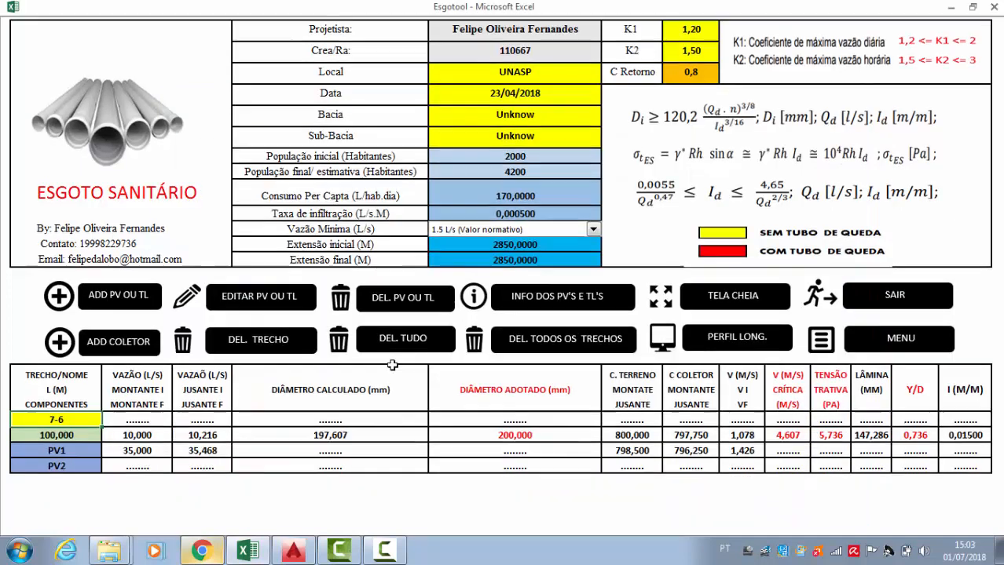
{"action": "left_click", "coordinate": [139, 326]}
{"action": "left_click_drag", "start_coordinate": [147, 348], "coordinate": [149, 342]}
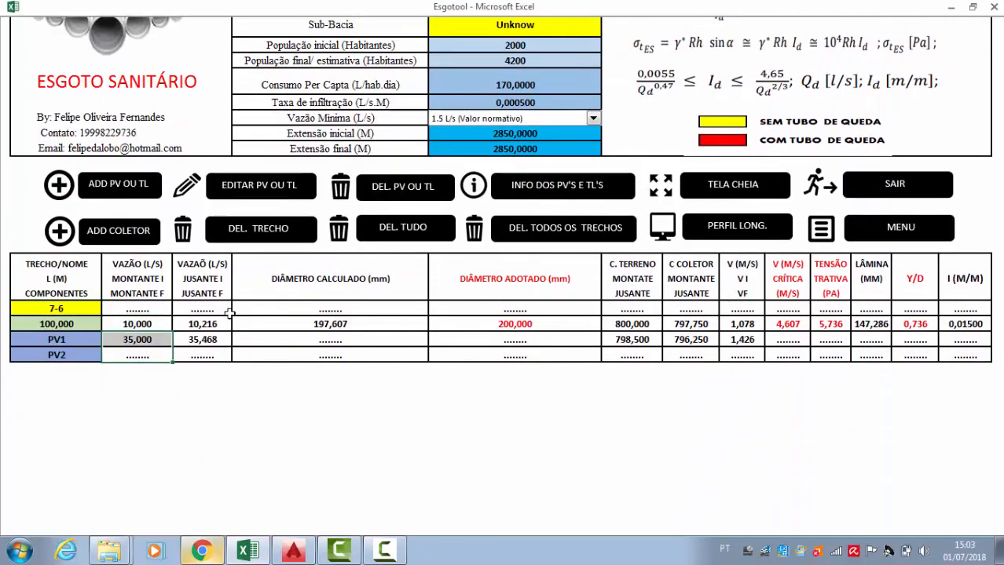
{"action": "left_click", "coordinate": [209, 326]}
{"action": "left_click", "coordinate": [205, 339]}
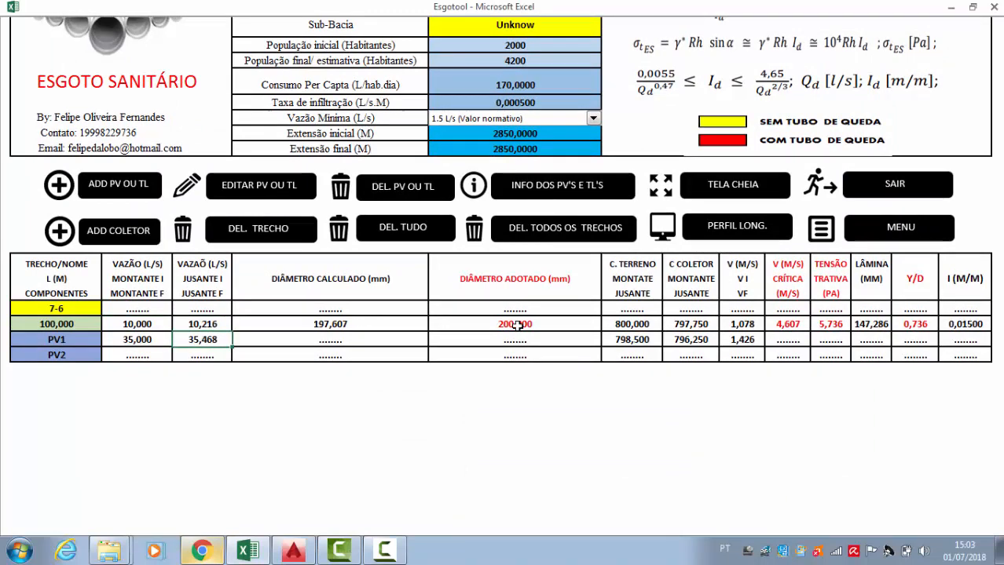
{"action": "left_click", "coordinate": [479, 325]}
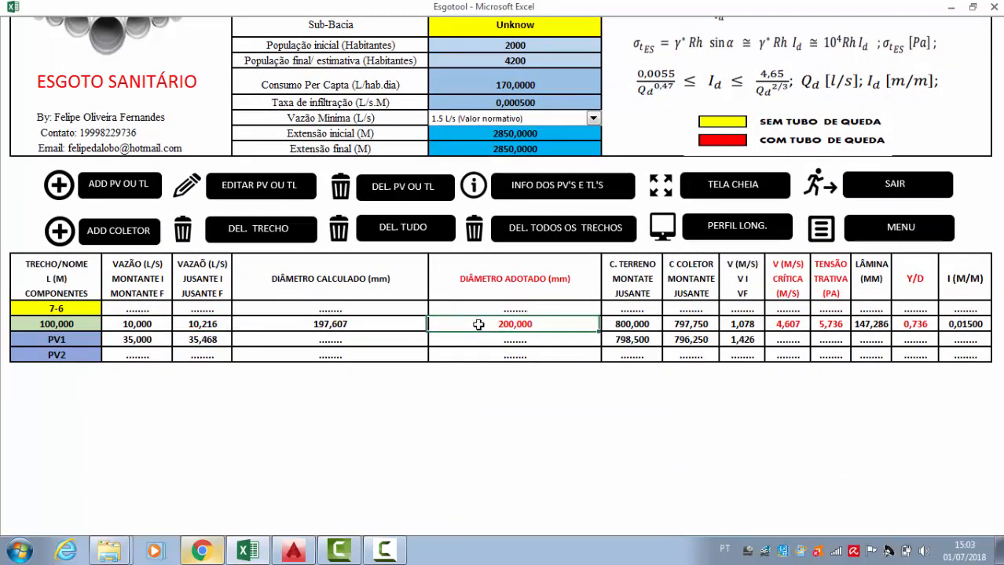
{"action": "scroll", "coordinate": [483, 328], "scroll_direction": "up", "scroll_amount": 1}
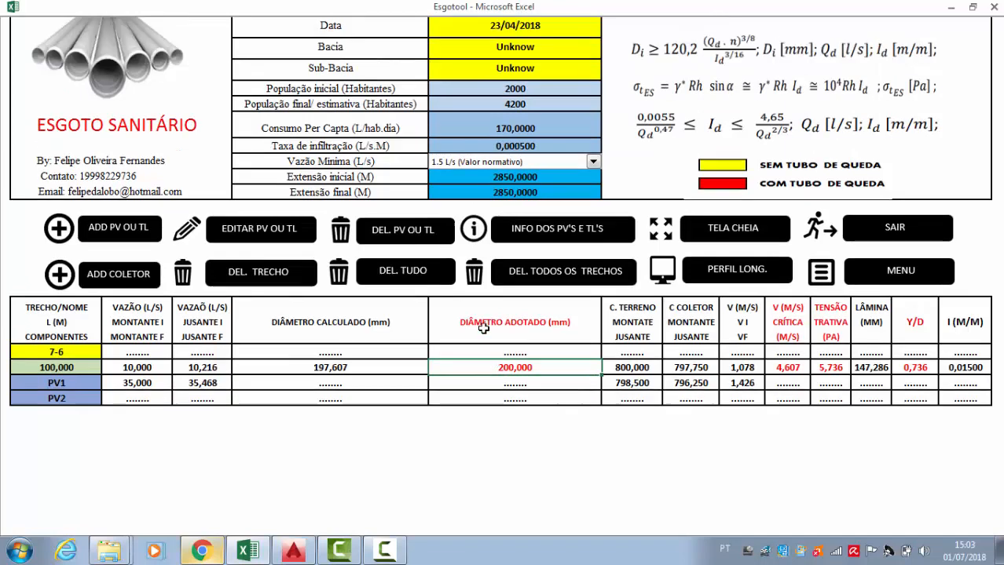
- Examine section 7-6's velocities, critical velocity, tractive stress, flow depth, Y/D ratio and slope in the results table
{"action": "scroll", "coordinate": [615, 336], "scroll_direction": "down", "scroll_amount": 1}
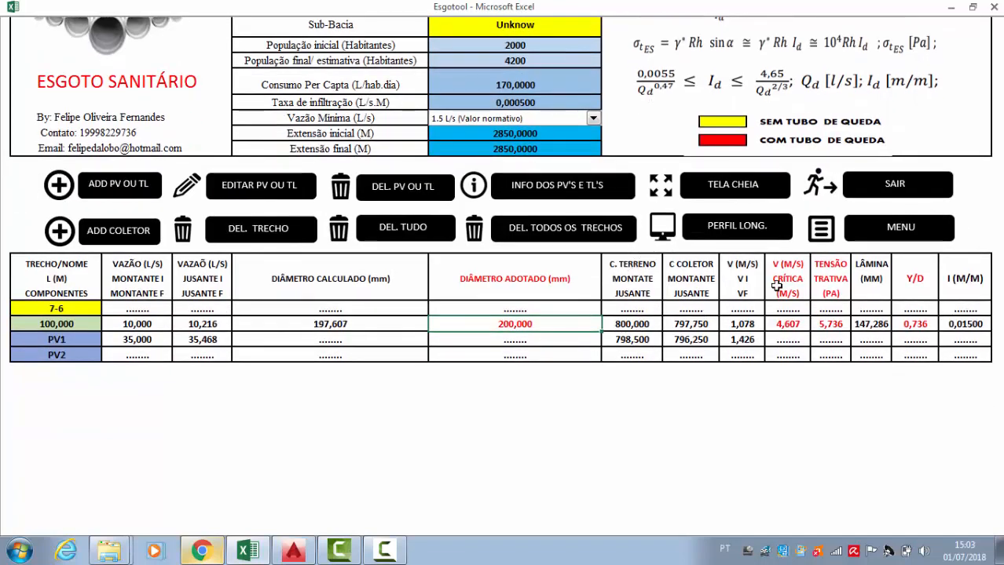
{"action": "left_click", "coordinate": [776, 326]}
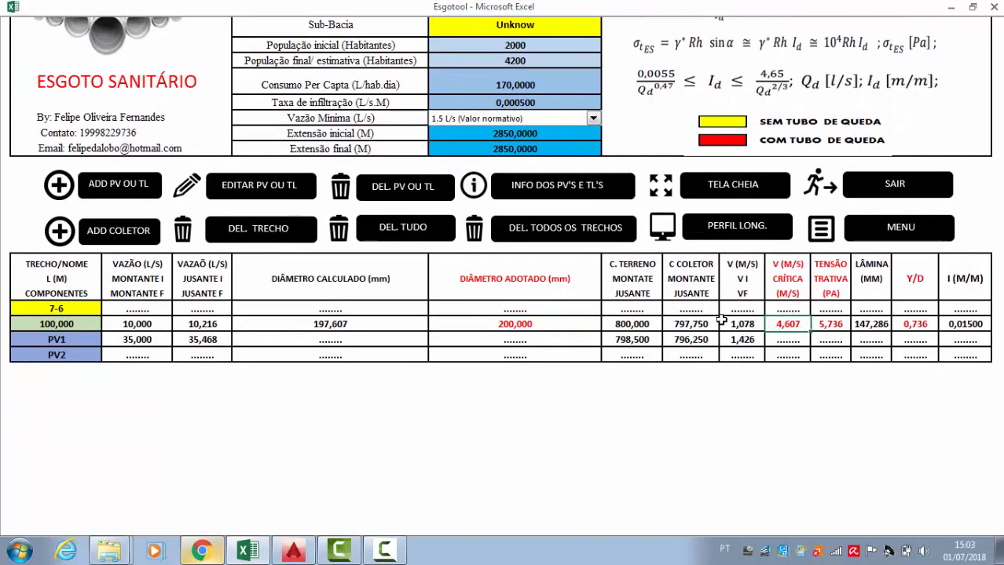
{"action": "left_click", "coordinate": [754, 342]}
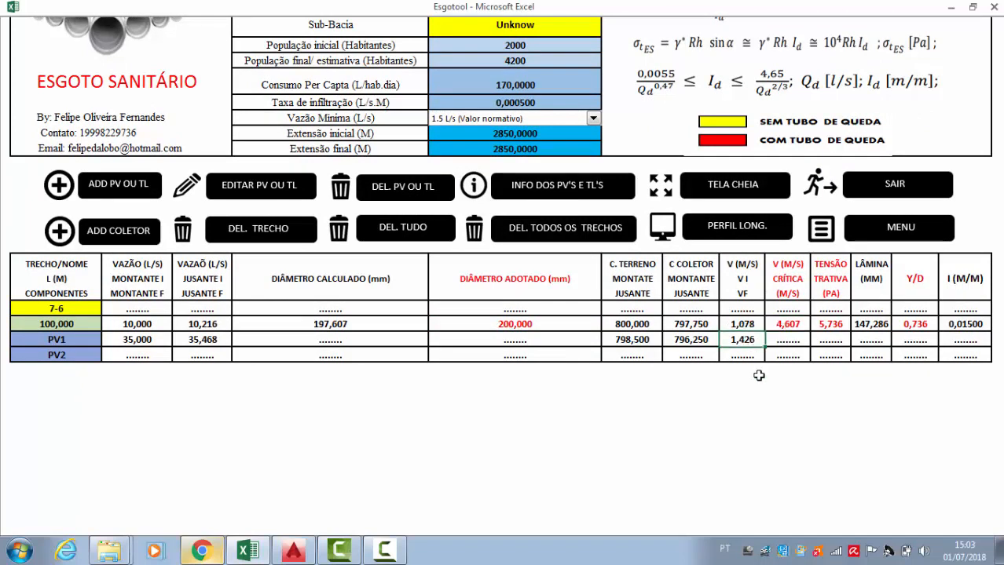
{"action": "left_click", "coordinate": [792, 324]}
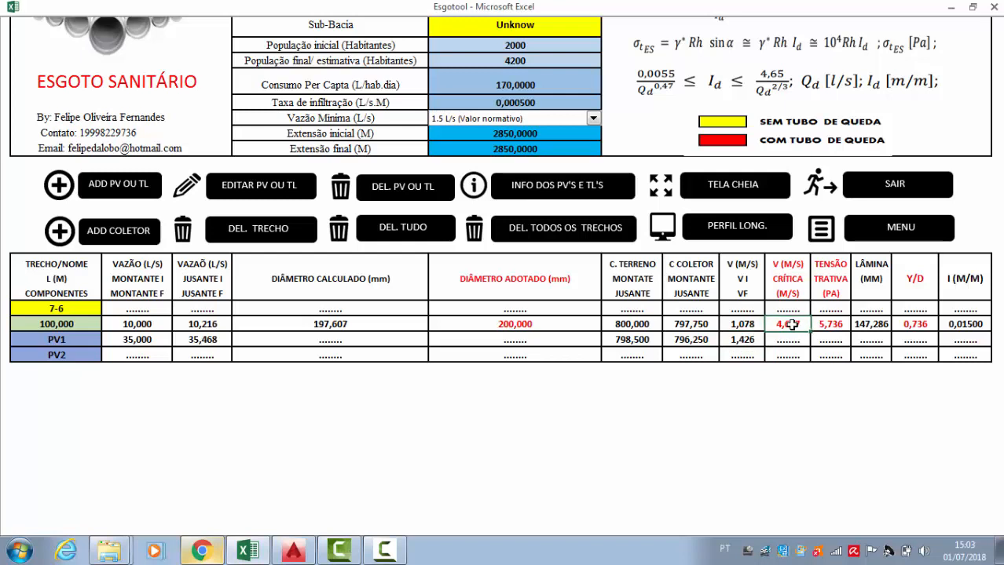
{"action": "left_click", "coordinate": [834, 325]}
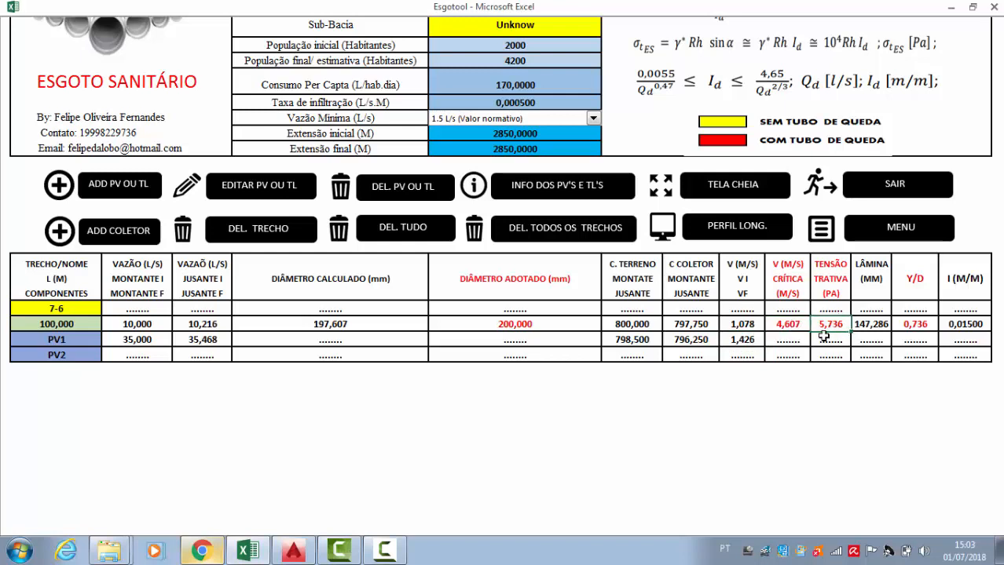
{"action": "left_click", "coordinate": [876, 322]}
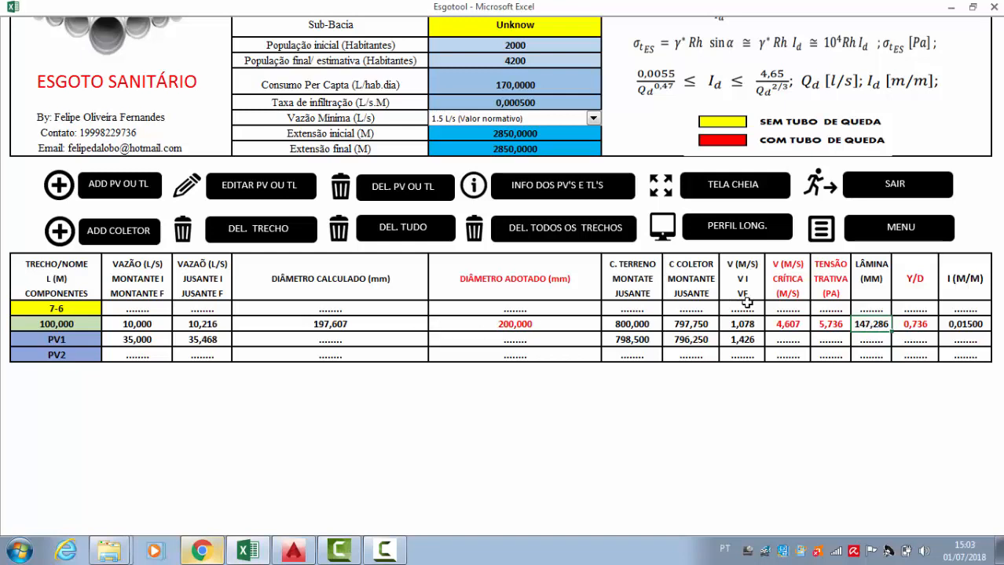
{"action": "left_click", "coordinate": [915, 329]}
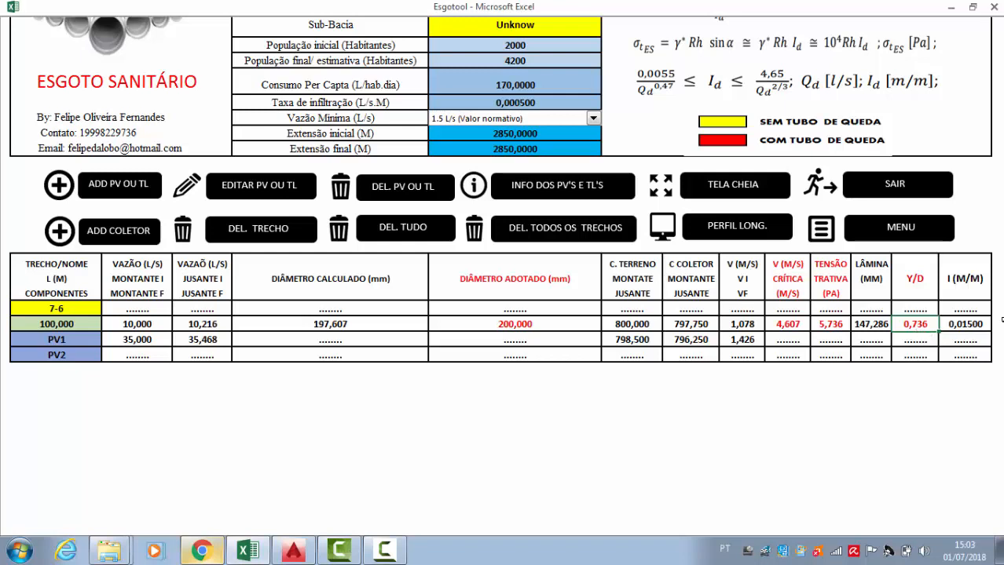
{"action": "left_click", "coordinate": [984, 322]}
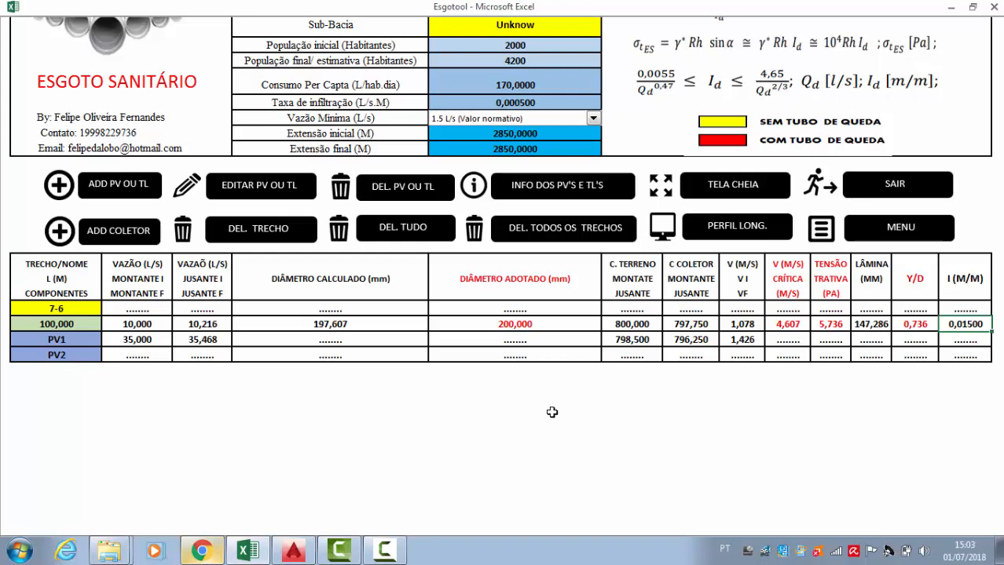
- Plot the longitudinal profile of collector 7-6, review it and leave the profile window
{"action": "left_click", "coordinate": [698, 234]}
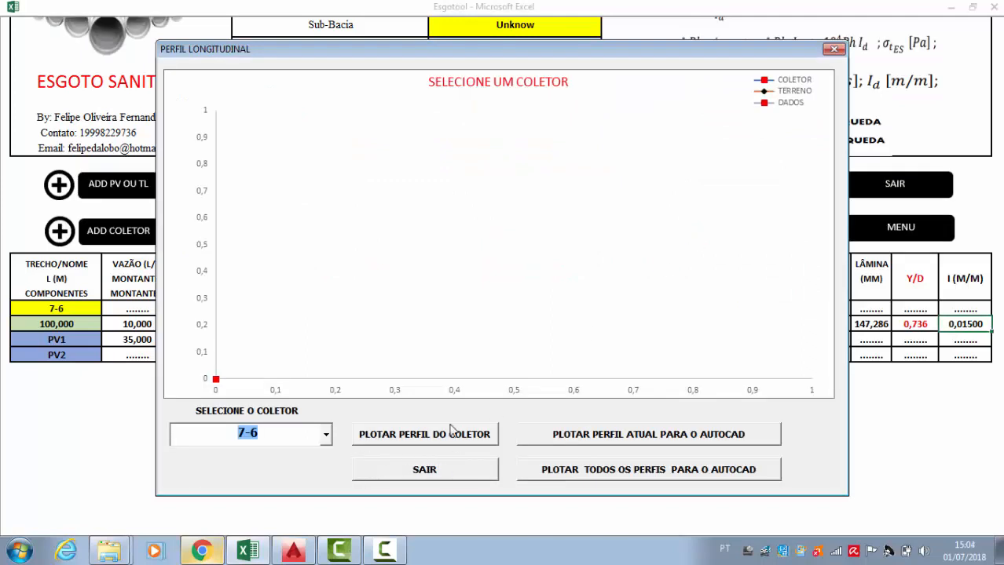
{"action": "left_click", "coordinate": [458, 432]}
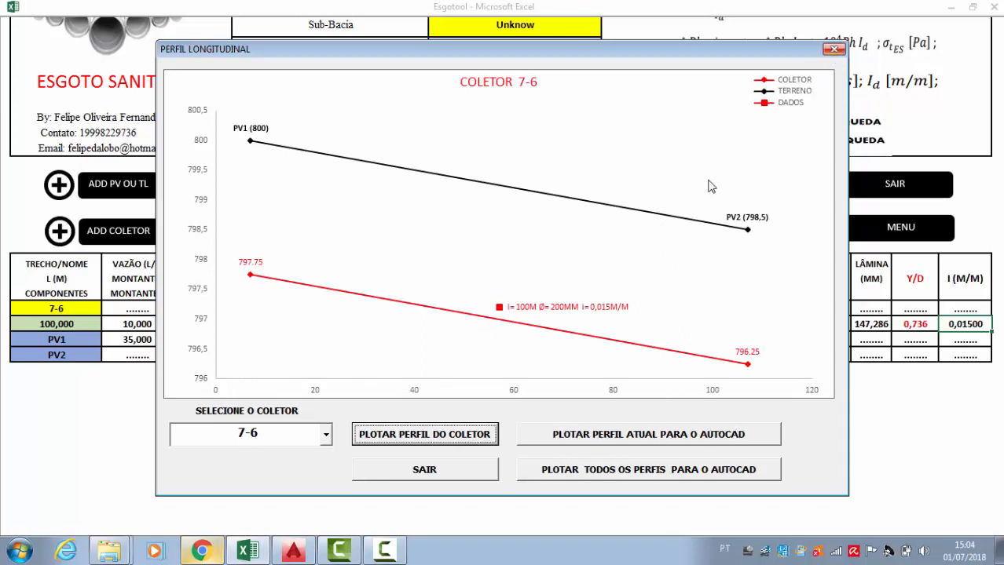
{"action": "left_click", "coordinate": [436, 476]}
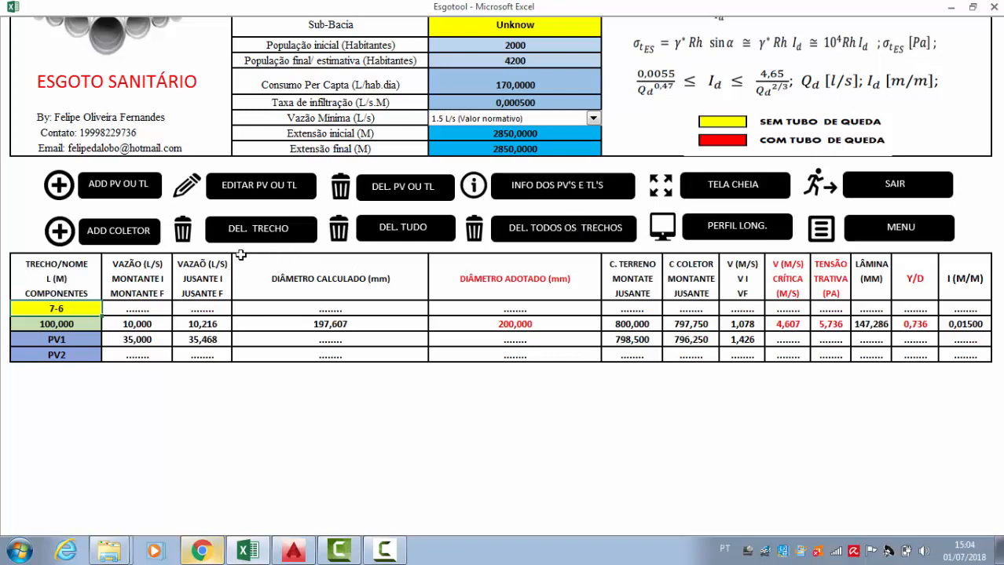
- Try the edit, delete and add commands for PV or TL components, dismissing each notice and the blank add form
{"action": "left_click", "coordinate": [259, 185]}
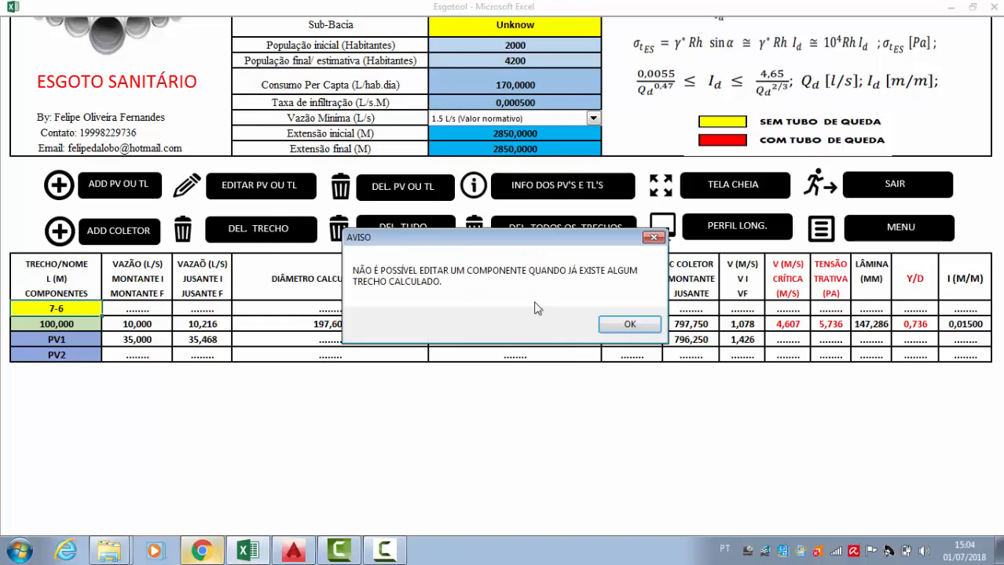
{"action": "left_click", "coordinate": [613, 324]}
{"action": "left_click", "coordinate": [385, 192]}
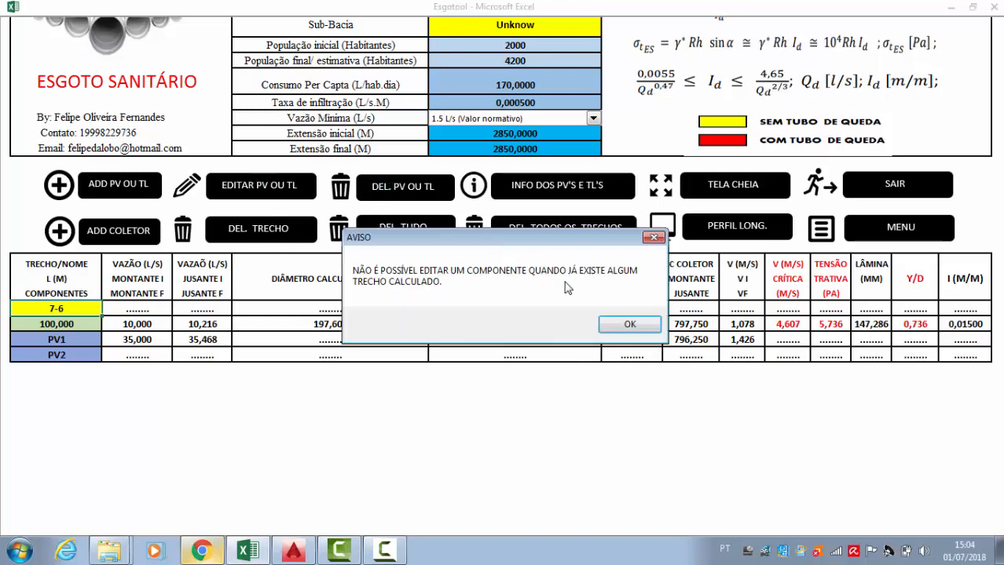
{"action": "left_click", "coordinate": [628, 324]}
{"action": "left_click", "coordinate": [128, 185]}
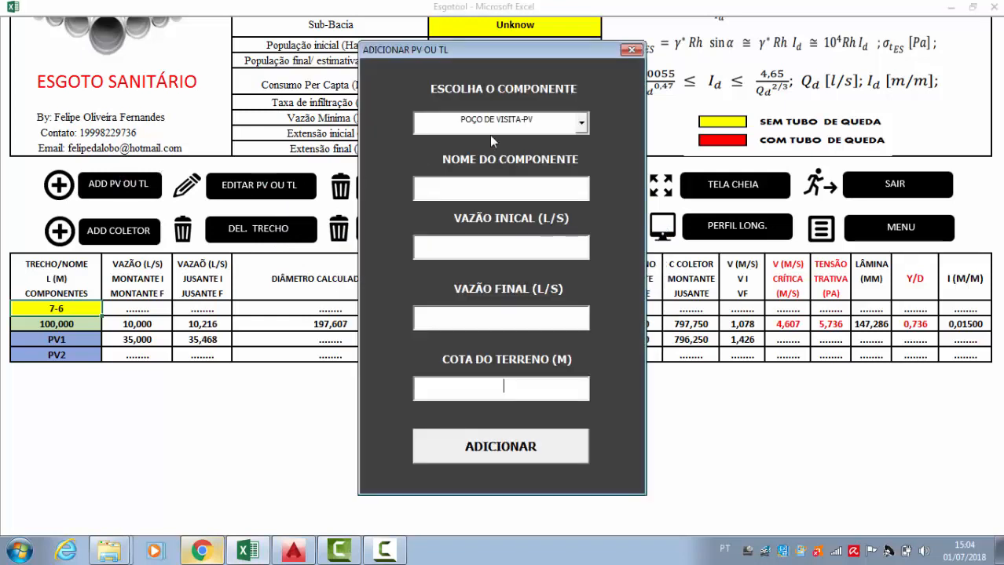
{"action": "left_click", "coordinate": [631, 51]}
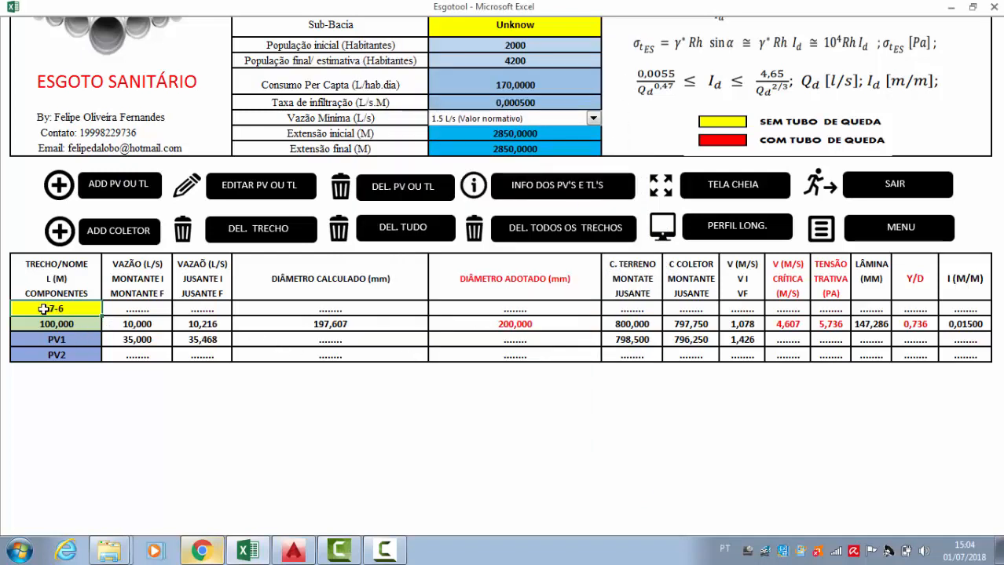
- Open a new collector form, check the exercise drawing in Chrome, return to Esgotool and name the section 8-1
{"action": "left_click", "coordinate": [106, 310]}
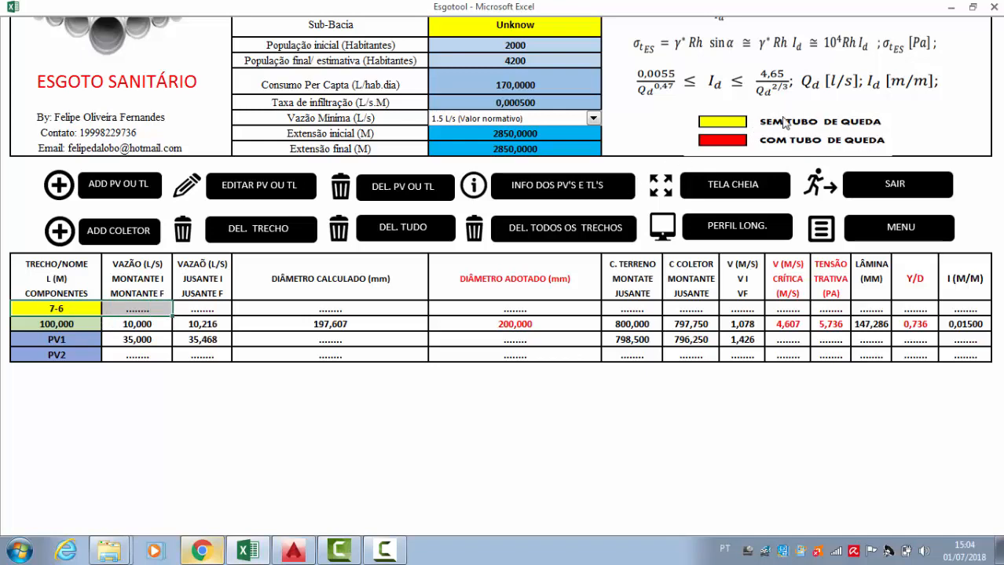
{"action": "scroll", "coordinate": [377, 250], "scroll_direction": "up", "scroll_amount": 3}
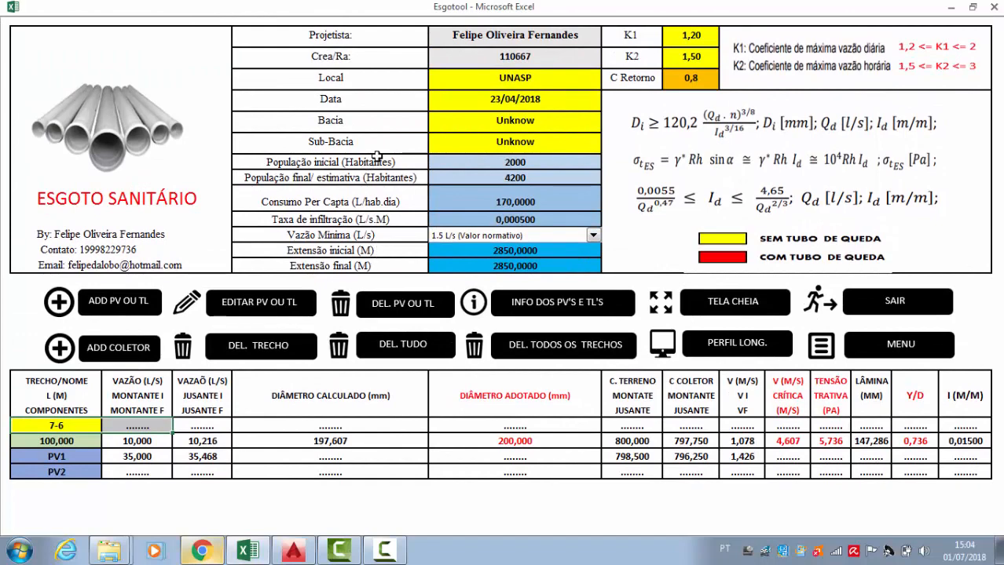
{"action": "scroll", "coordinate": [365, 208], "scroll_direction": "down", "scroll_amount": 1}
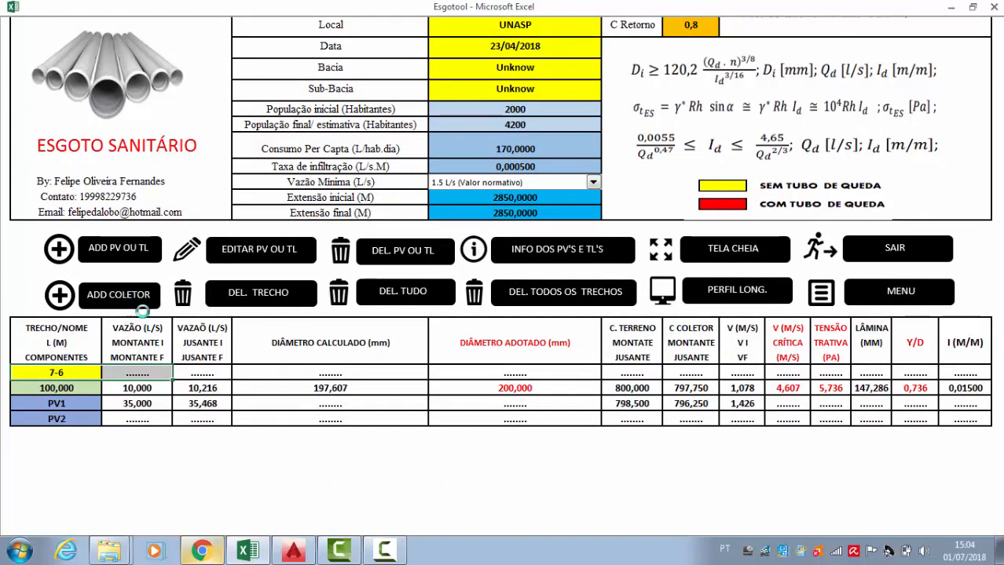
{"action": "left_click", "coordinate": [201, 552]}
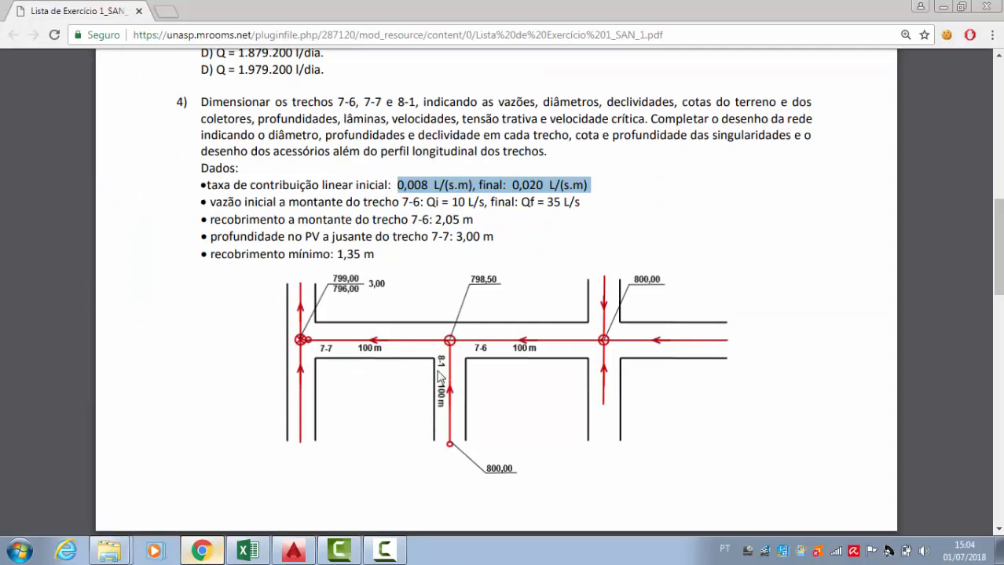
{"action": "left_click", "coordinate": [206, 553]}
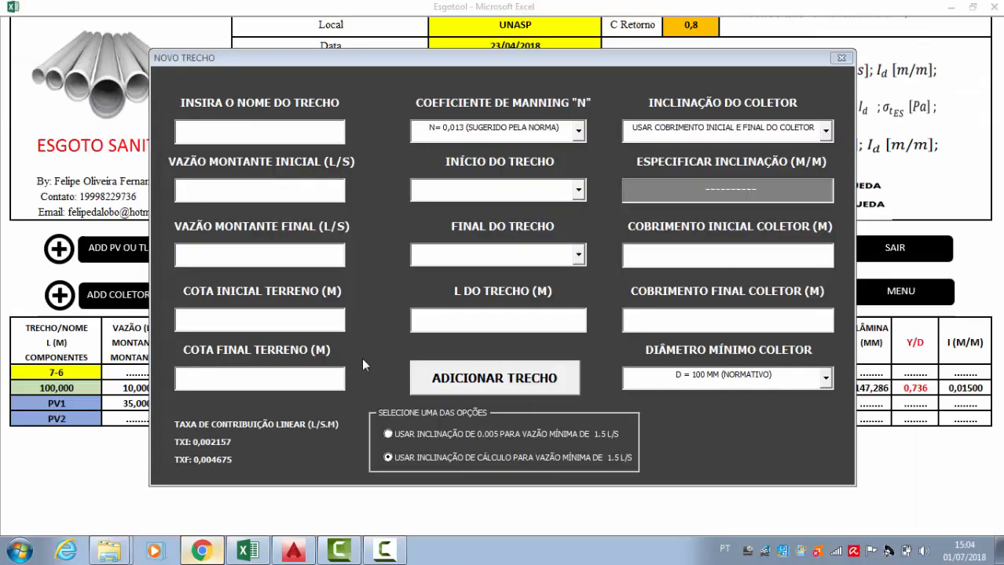
{"action": "left_click", "coordinate": [297, 135]}
{"action": "type", "text": "8-1"}
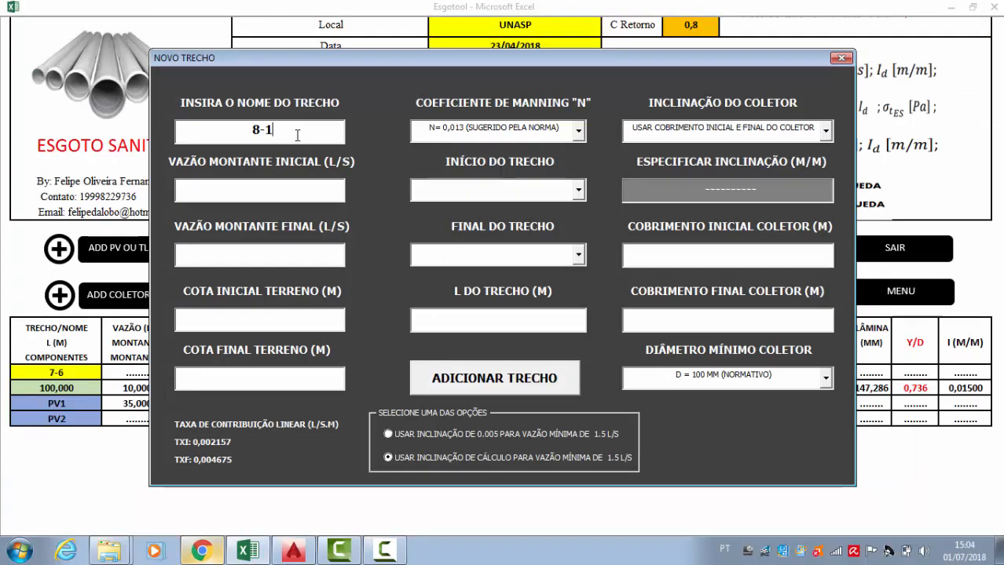
- Define section 8-1 from TL1 to PV2 with a length of 100 m
{"action": "left_click", "coordinate": [485, 191]}
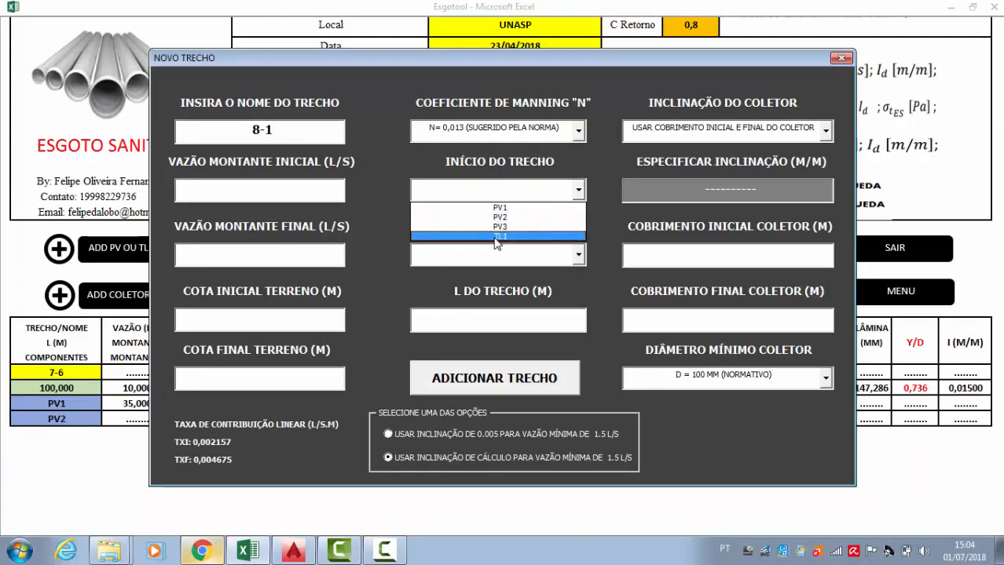
{"action": "left_click", "coordinate": [496, 237]}
{"action": "left_click", "coordinate": [502, 254]}
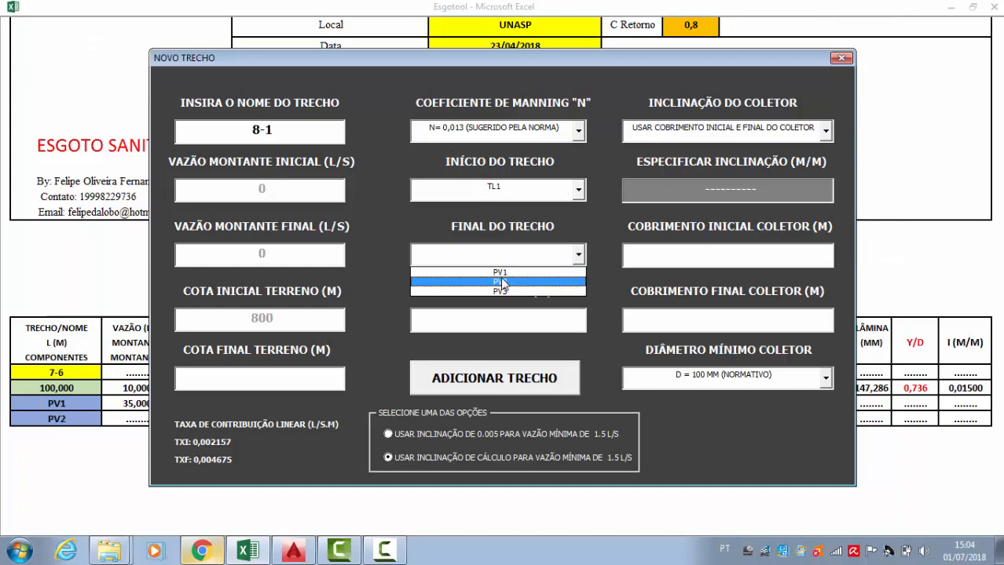
{"action": "left_click", "coordinate": [501, 281]}
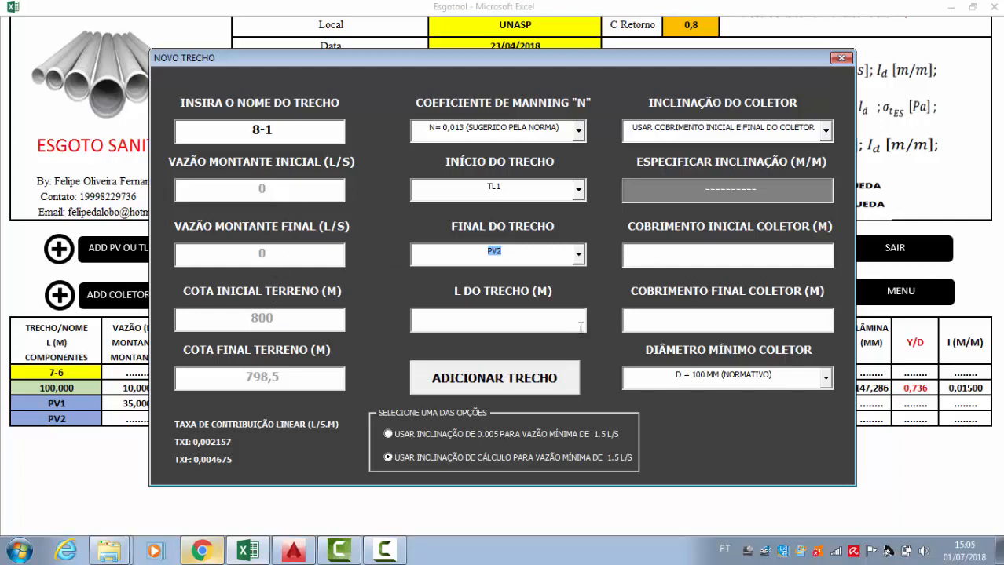
{"action": "left_click", "coordinate": [512, 321]}
{"action": "type", "text": "100"}
- Look up the minimum cover in the exercise PDF and enter 1,35 m as section 8-1's initial and final cover
{"action": "left_click", "coordinate": [202, 551]}
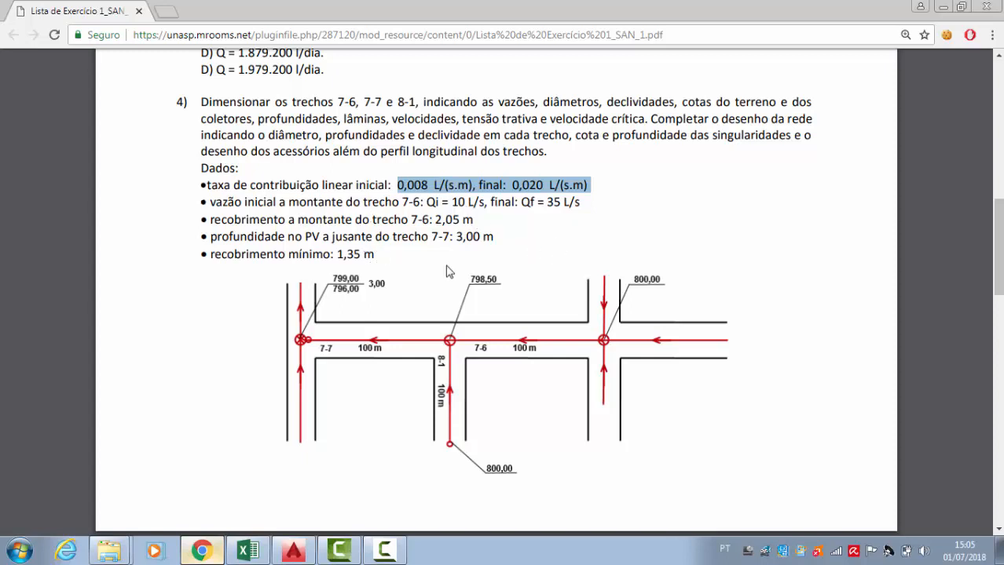
{"action": "left_click_drag", "start_coordinate": [375, 253], "coordinate": [336, 254]}
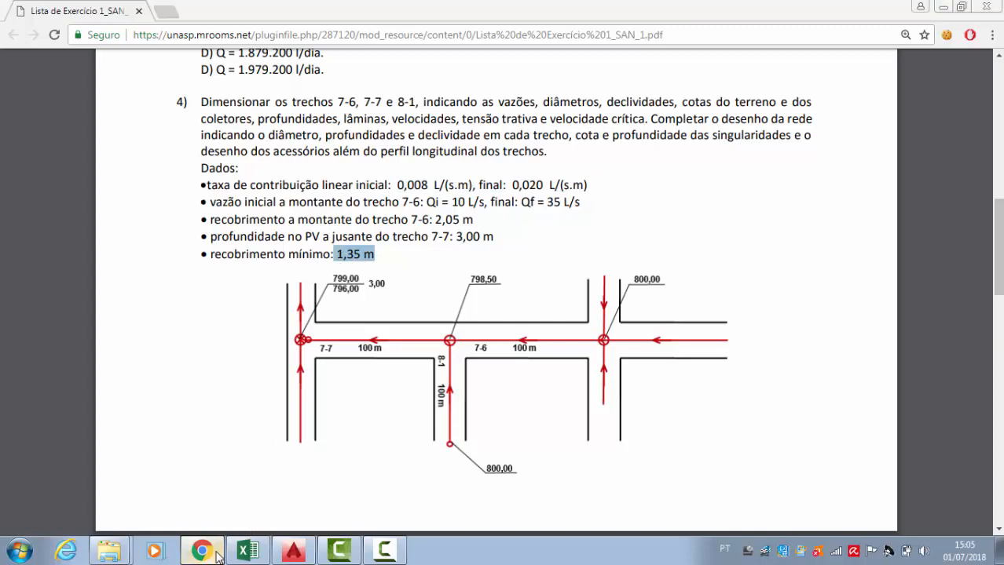
{"action": "left_click", "coordinate": [218, 556]}
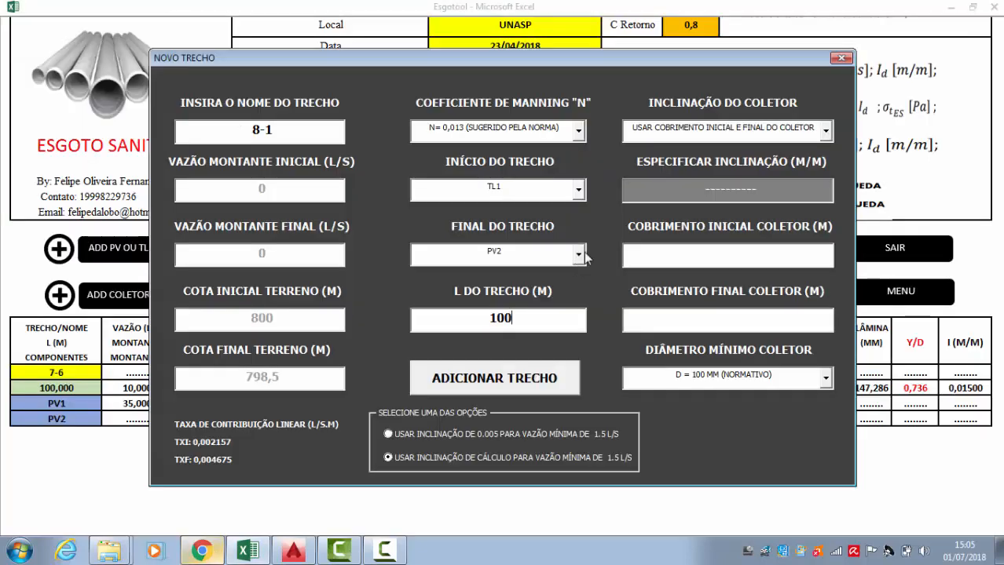
{"action": "left_click", "coordinate": [757, 266]}
{"action": "type", "text": "1,35"}
{"action": "left_click", "coordinate": [810, 327]}
{"action": "type", "text": "1,35"}
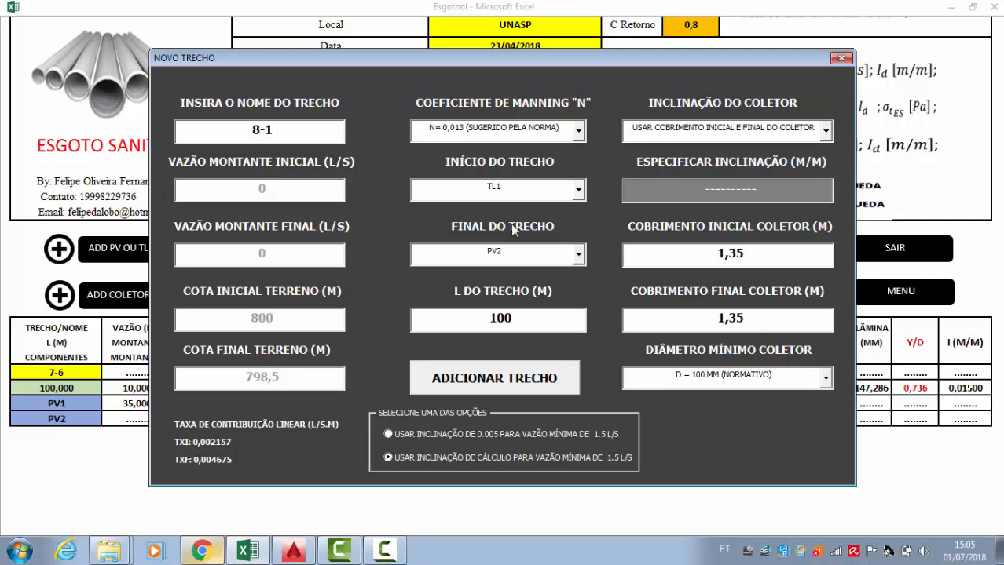
- Add section 8-1 to the network calculation and acknowledge each notice through to the calculated data summary
{"action": "left_click", "coordinate": [475, 386]}
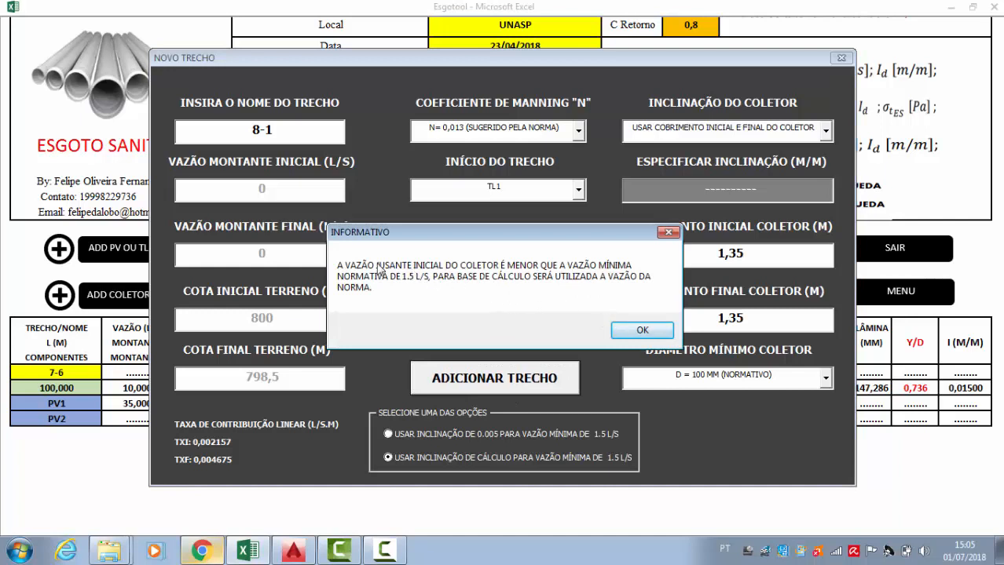
{"action": "left_click_drag", "start_coordinate": [397, 234], "coordinate": [450, 212]}
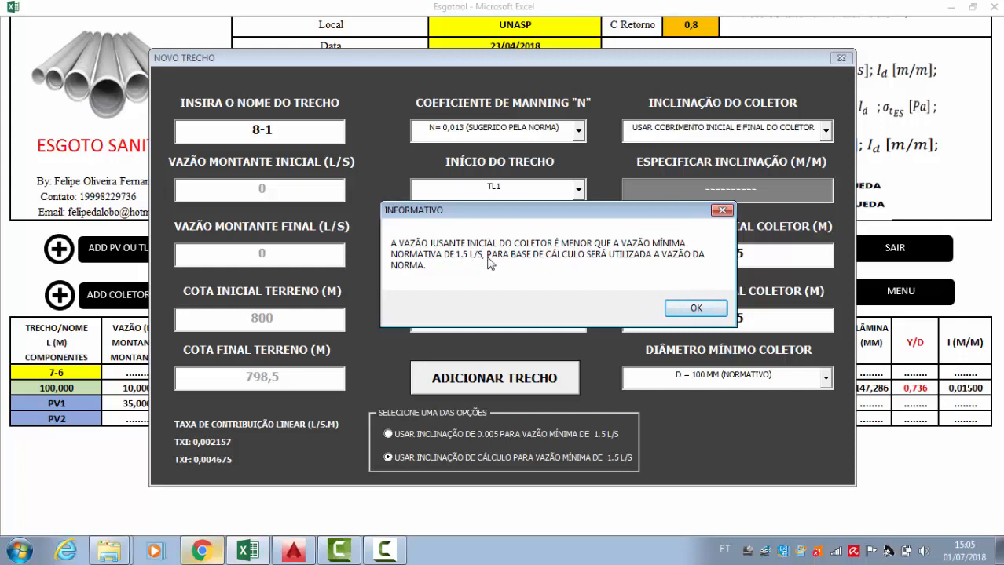
{"action": "left_click", "coordinate": [695, 308]}
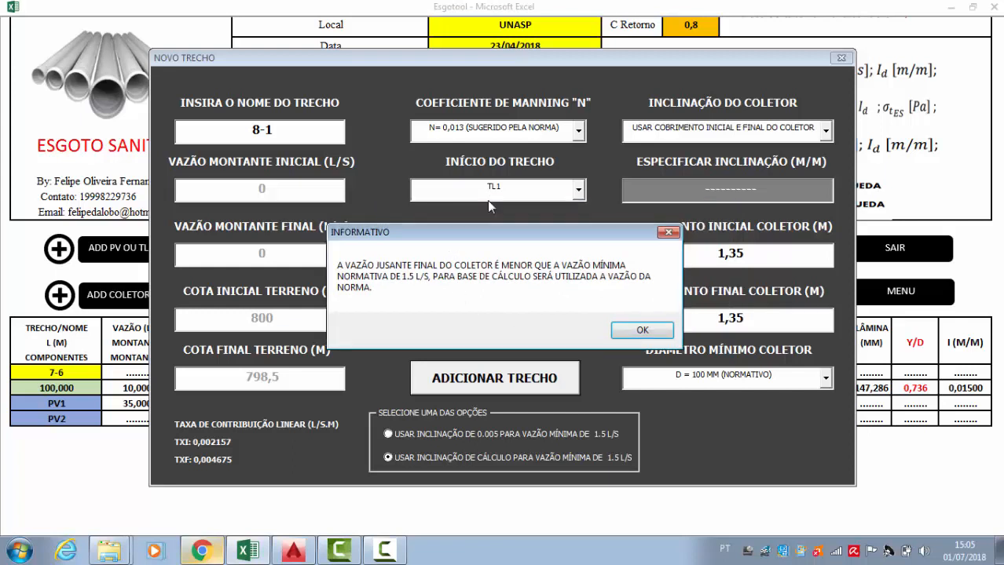
{"action": "left_click_drag", "start_coordinate": [480, 235], "coordinate": [512, 183]}
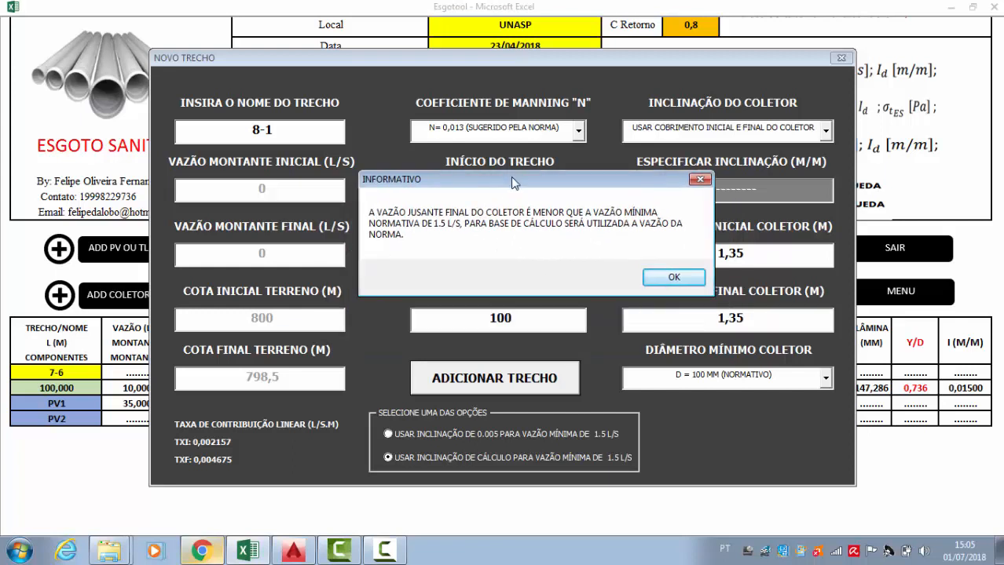
{"action": "left_click", "coordinate": [669, 278]}
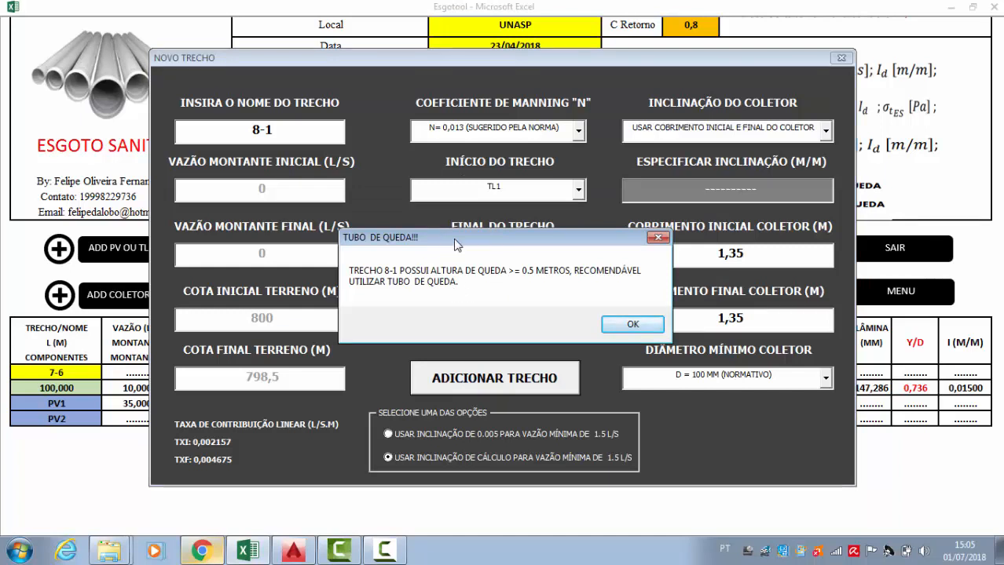
{"action": "left_click_drag", "start_coordinate": [458, 241], "coordinate": [462, 217]}
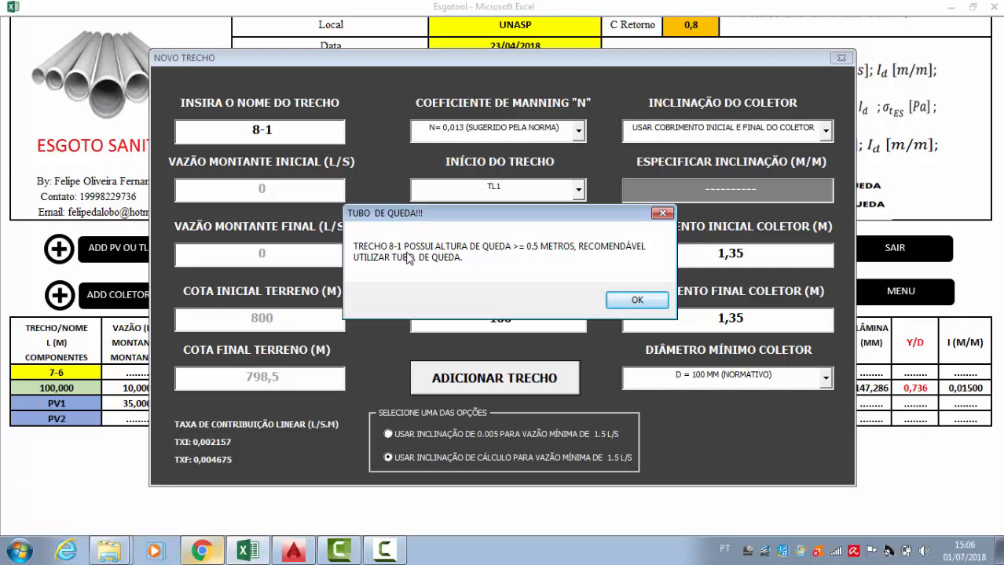
{"action": "left_click", "coordinate": [637, 302]}
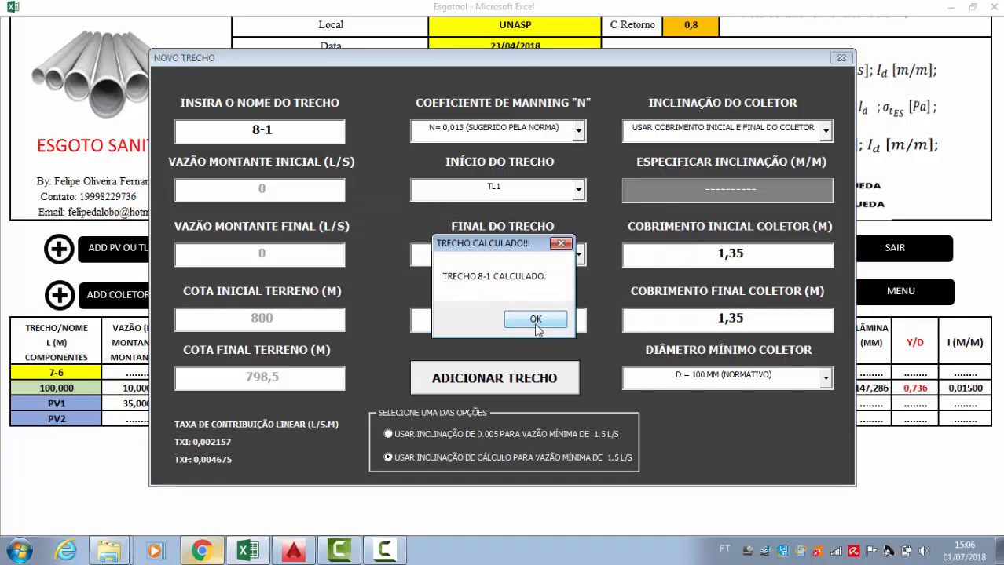
{"action": "left_click", "coordinate": [534, 322]}
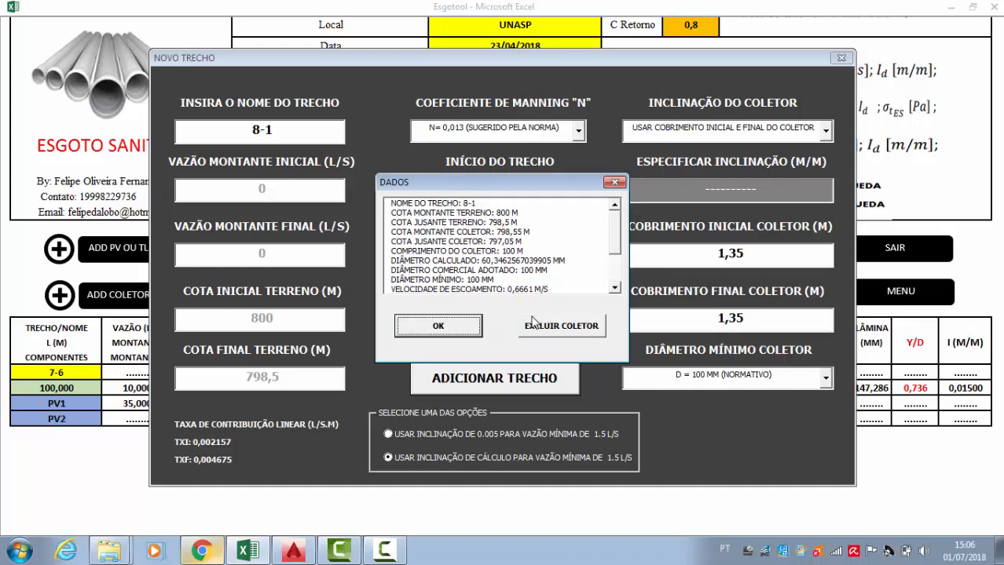
- Review section 8-1's full data summary, accept the collector and close the new section form
{"action": "left_click", "coordinate": [615, 223]}
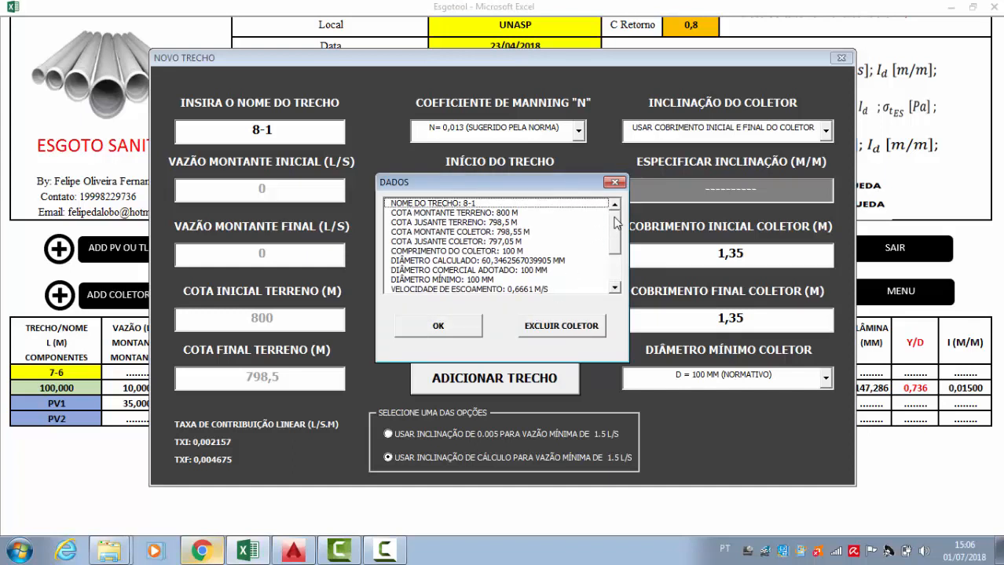
{"action": "left_click_drag", "start_coordinate": [615, 223], "coordinate": [611, 262]}
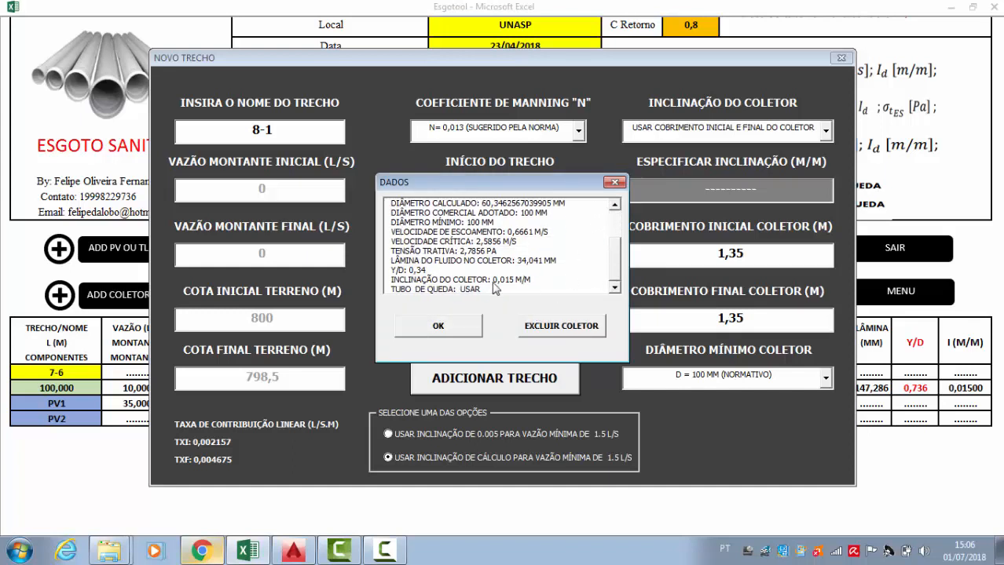
{"action": "left_click", "coordinate": [437, 325]}
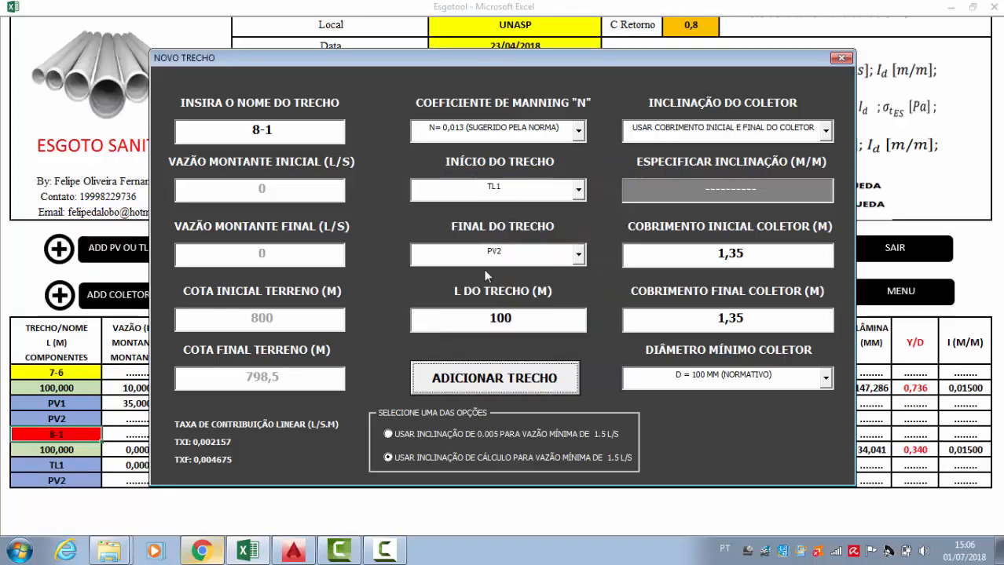
{"action": "left_click", "coordinate": [841, 58]}
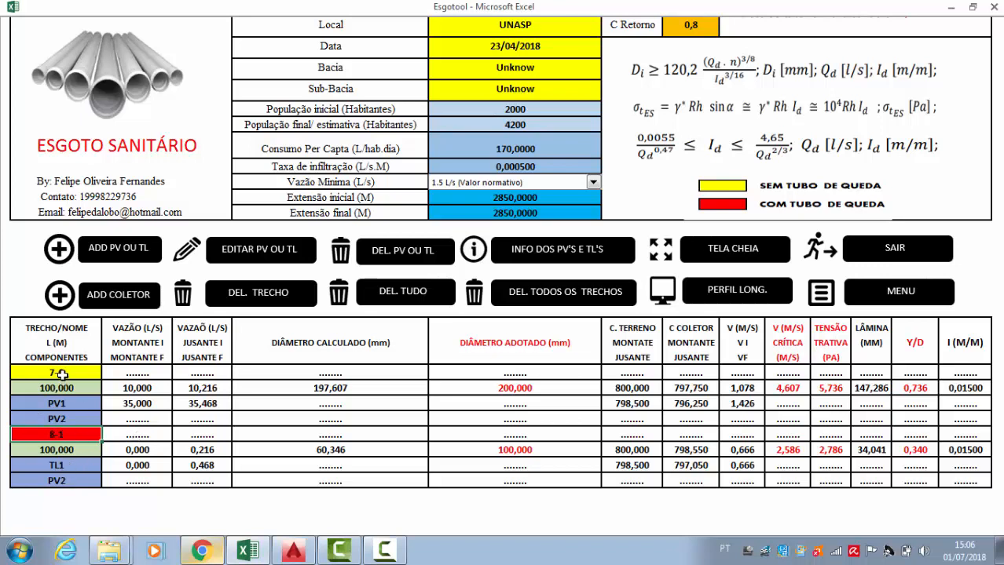
- Compare the downstream collector levels of sections 7-6 and 8-1 in the results table
{"action": "left_click", "coordinate": [701, 403]}
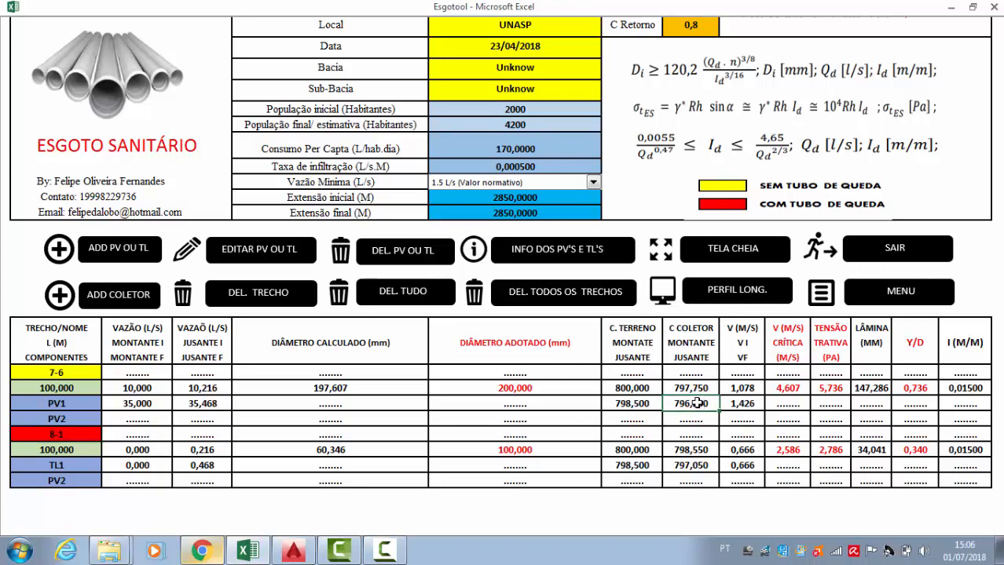
{"action": "left_click", "coordinate": [45, 437]}
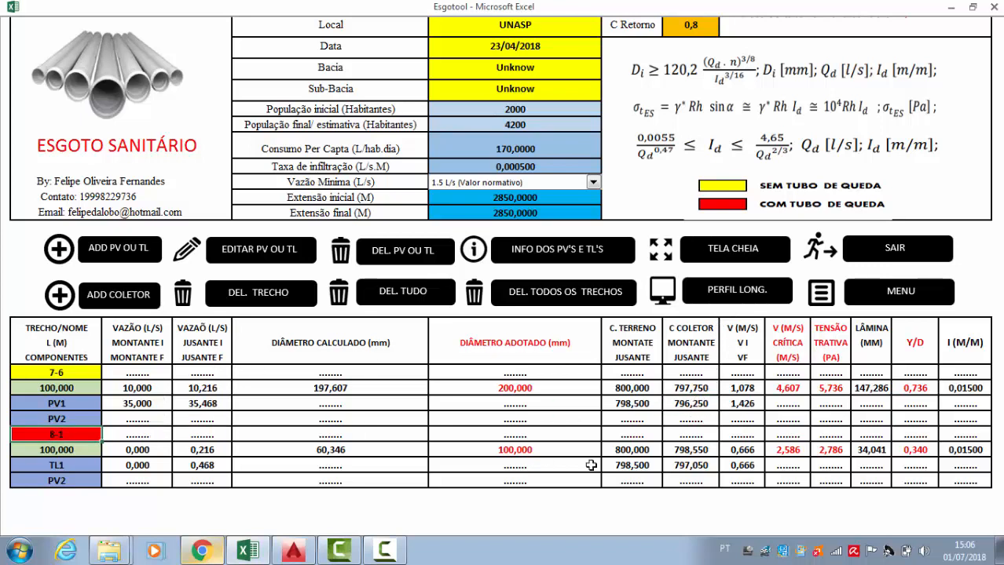
{"action": "left_click", "coordinate": [701, 466]}
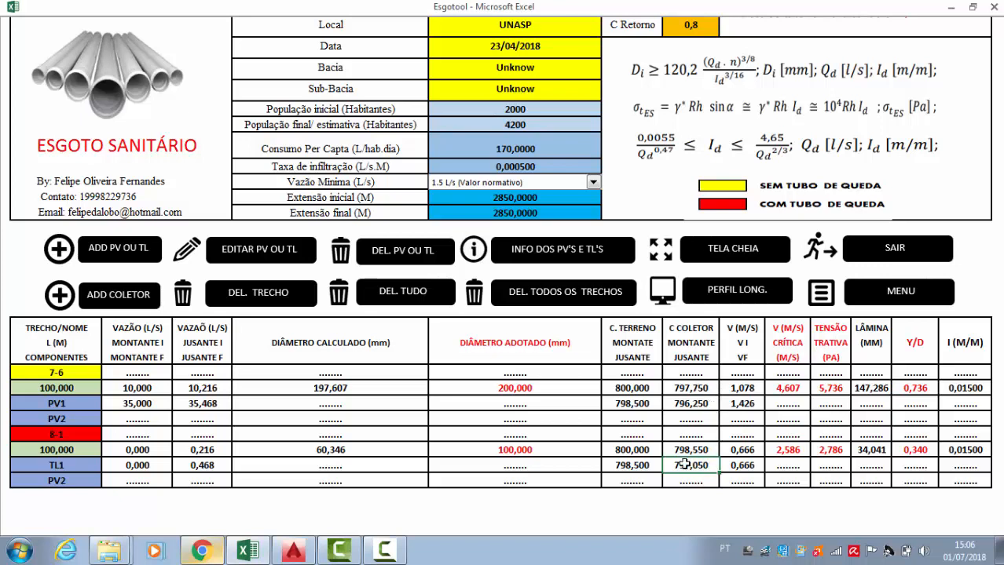
{"action": "left_click", "coordinate": [710, 403]}
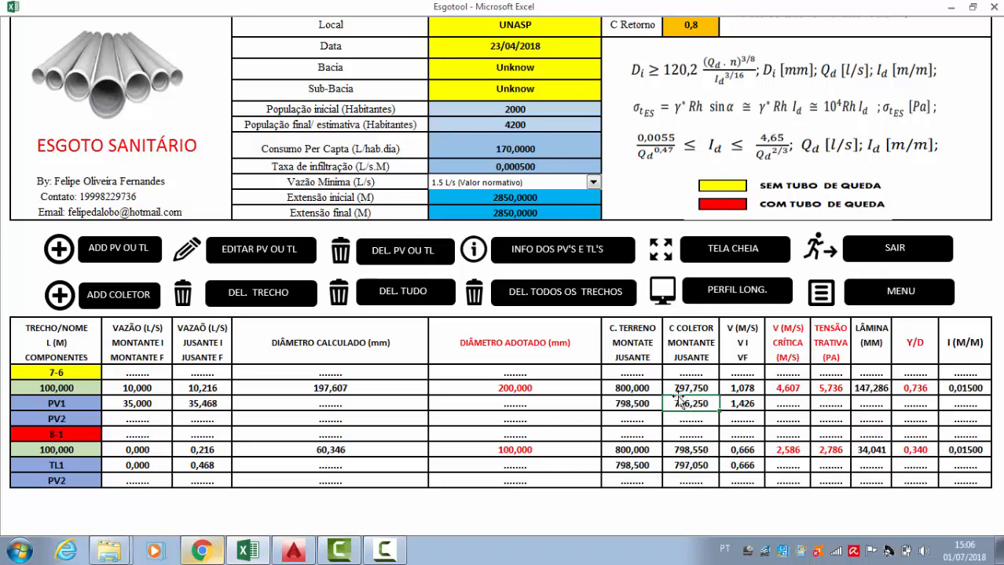
{"action": "left_click", "coordinate": [678, 464]}
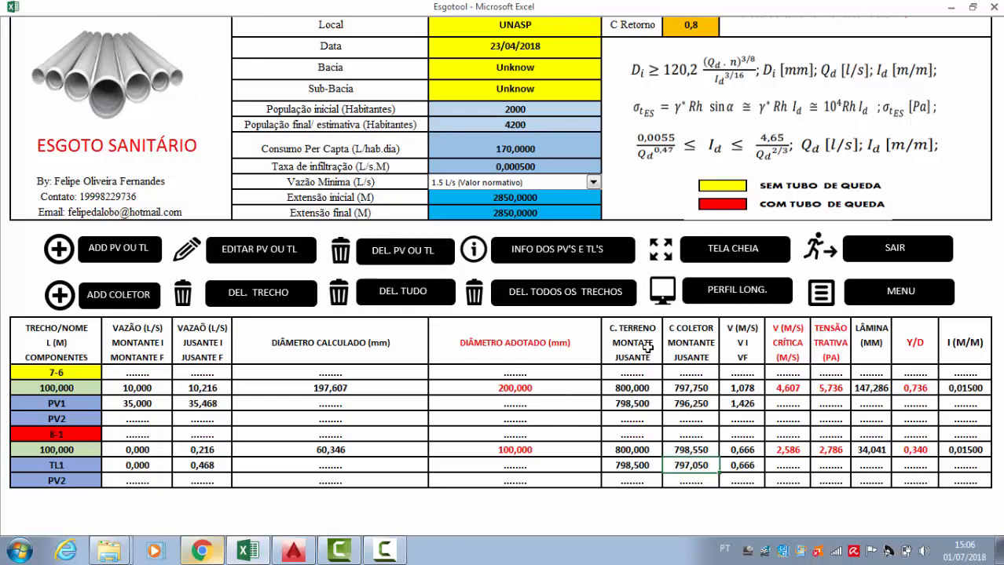
{"action": "scroll", "coordinate": [647, 347], "scroll_direction": "down", "scroll_amount": 1}
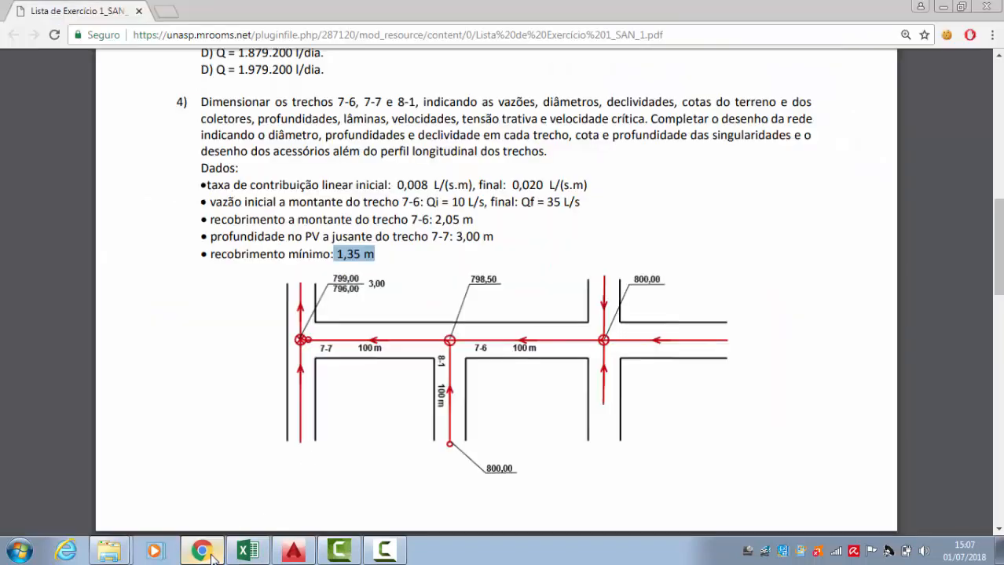
- Check the downstream PV depth of section 7-7 in the exercise PDF in Chrome, and name a new collector 7-7 in Esgotool
{"action": "left_click", "coordinate": [202, 551]}
{"action": "left_click_drag", "start_coordinate": [454, 236], "coordinate": [497, 237]}
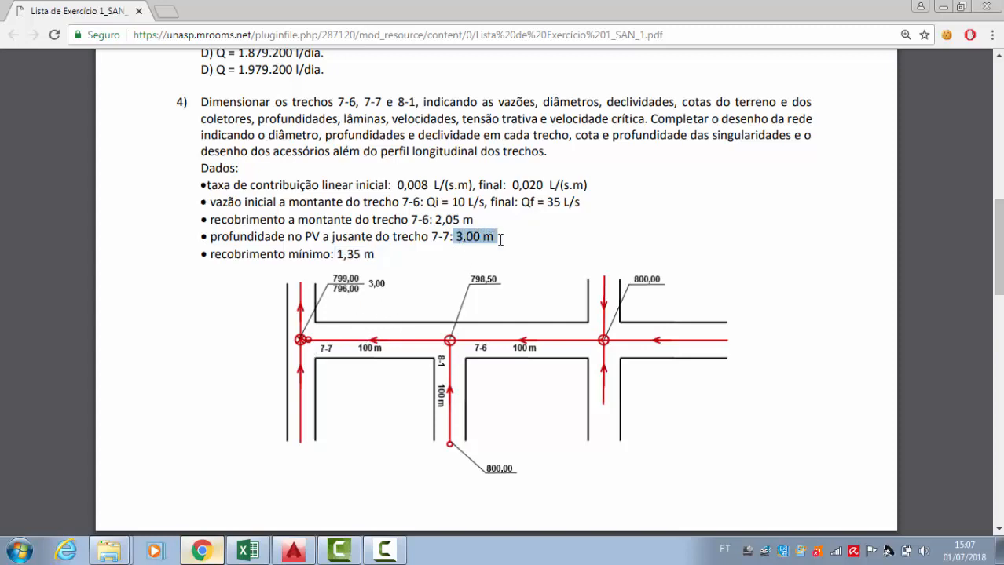
{"action": "left_click", "coordinate": [216, 552]}
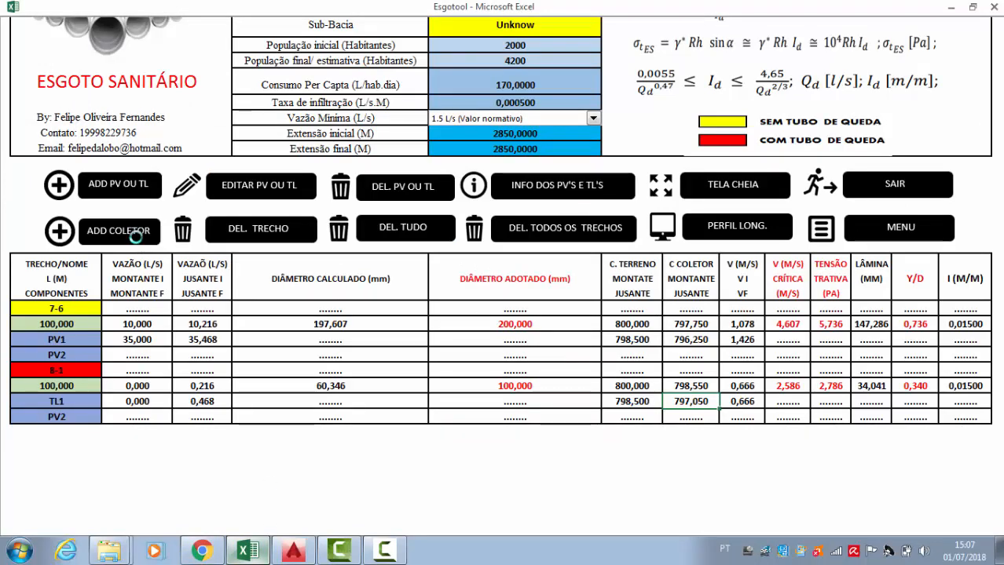
{"action": "left_click", "coordinate": [202, 542]}
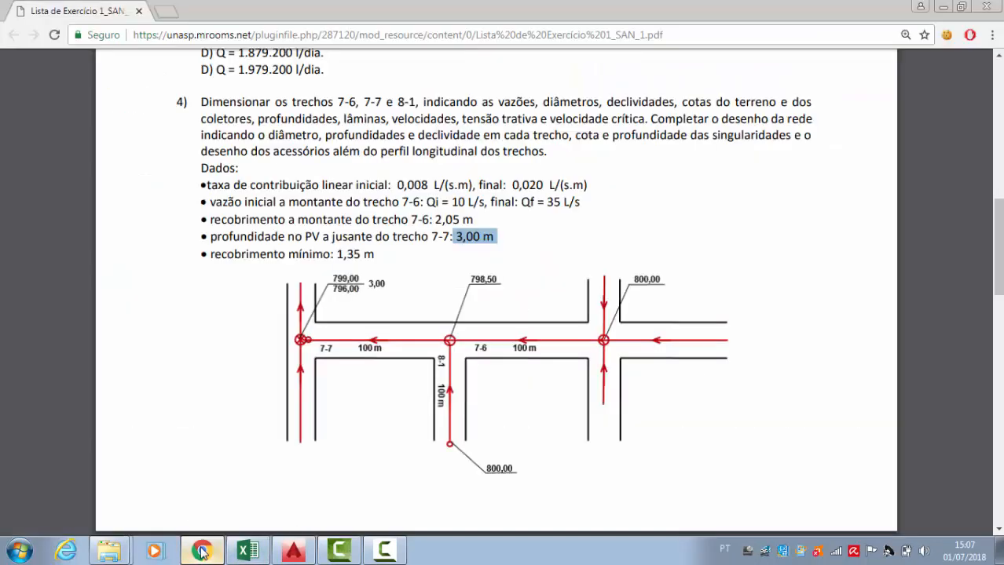
{"action": "left_click", "coordinate": [203, 545]}
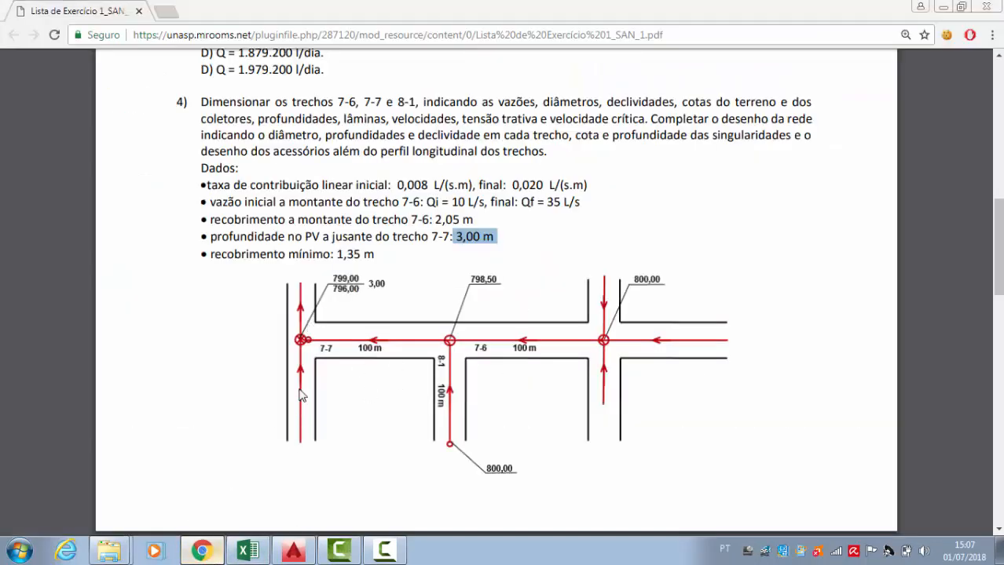
{"action": "type", "text": "7-7"}
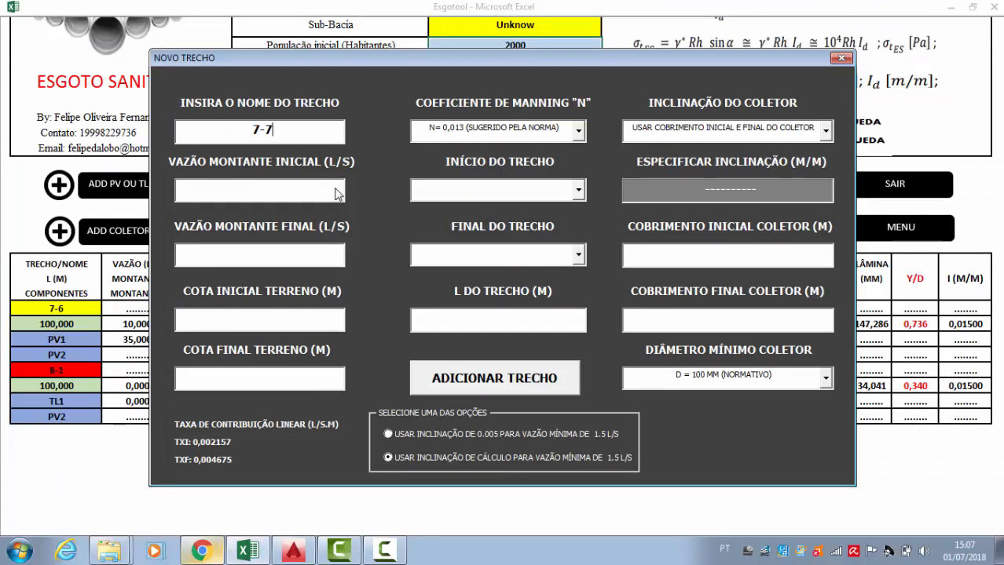
- Define section 7-7 from PV2 to PV3 with a length of 100 m, dismissing the starting-level notice
{"action": "left_click", "coordinate": [484, 187]}
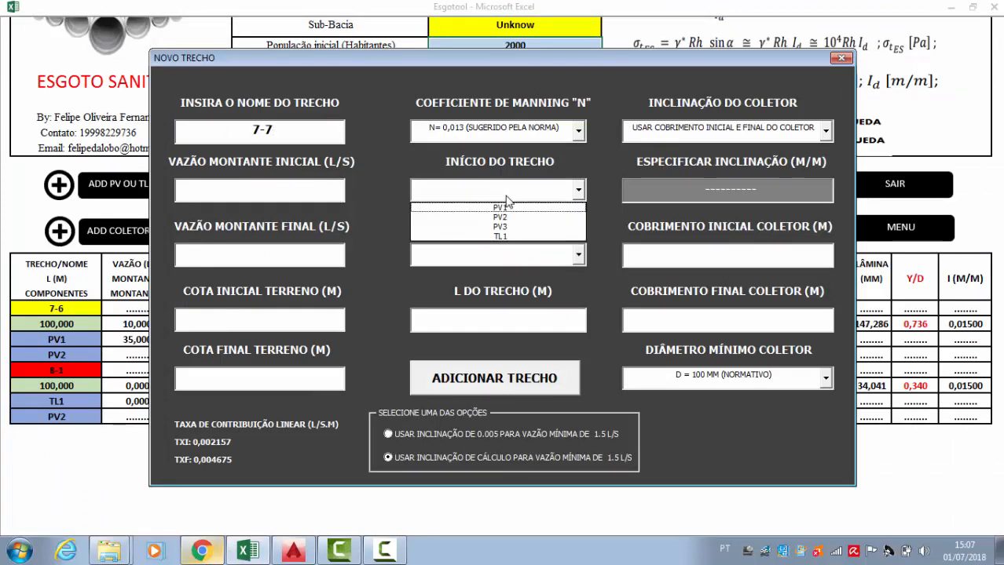
{"action": "left_click", "coordinate": [510, 218]}
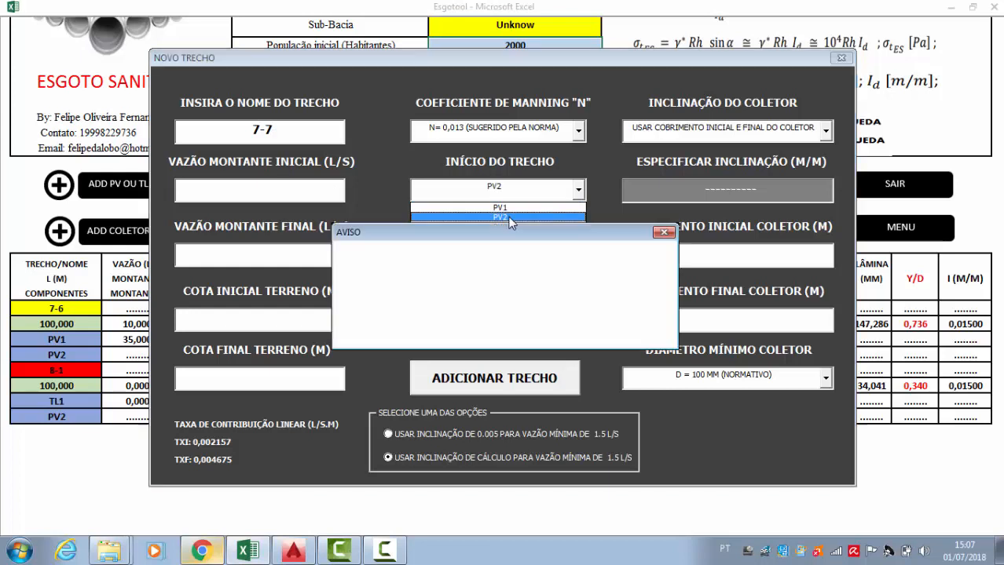
{"action": "mouse_move", "coordinate": [512, 228]}
{"action": "left_mouse_down"}
{"action": "mouse_move", "coordinate": [511, 179]}
{"action": "mouse_move", "coordinate": [494, 220]}
{"action": "left_mouse_up"}
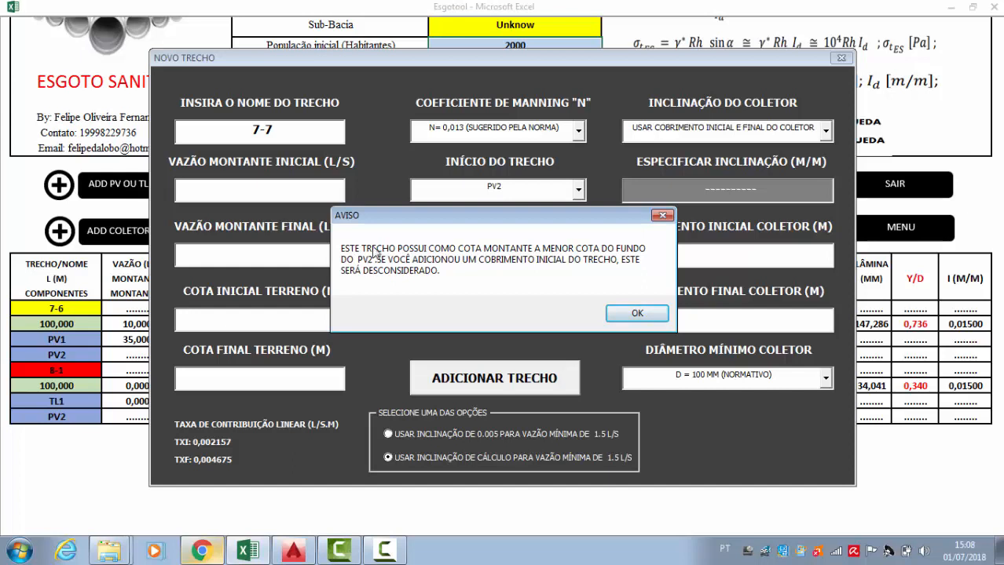
{"action": "left_click", "coordinate": [637, 314]}
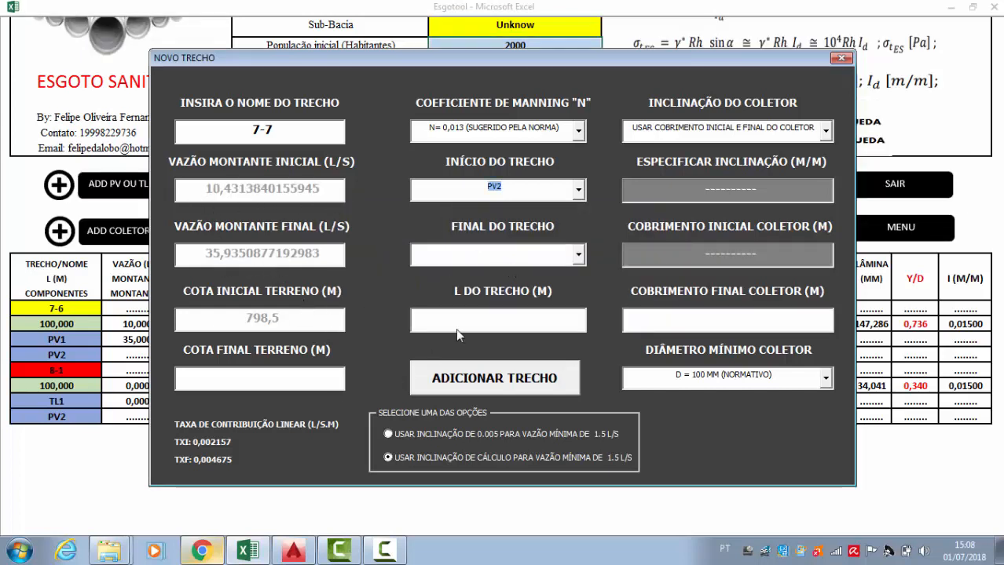
{"action": "left_click", "coordinate": [523, 255]}
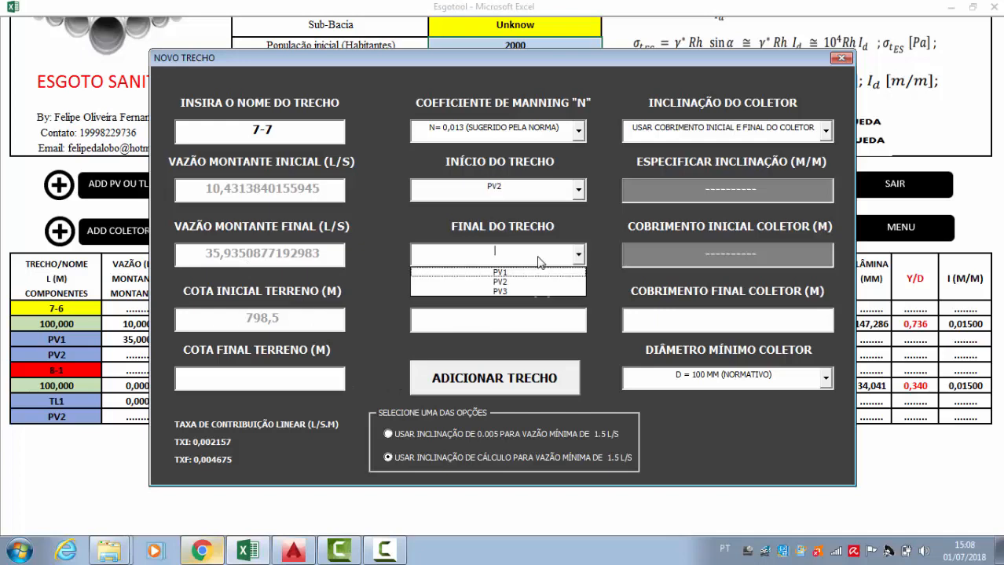
{"action": "left_click", "coordinate": [508, 291]}
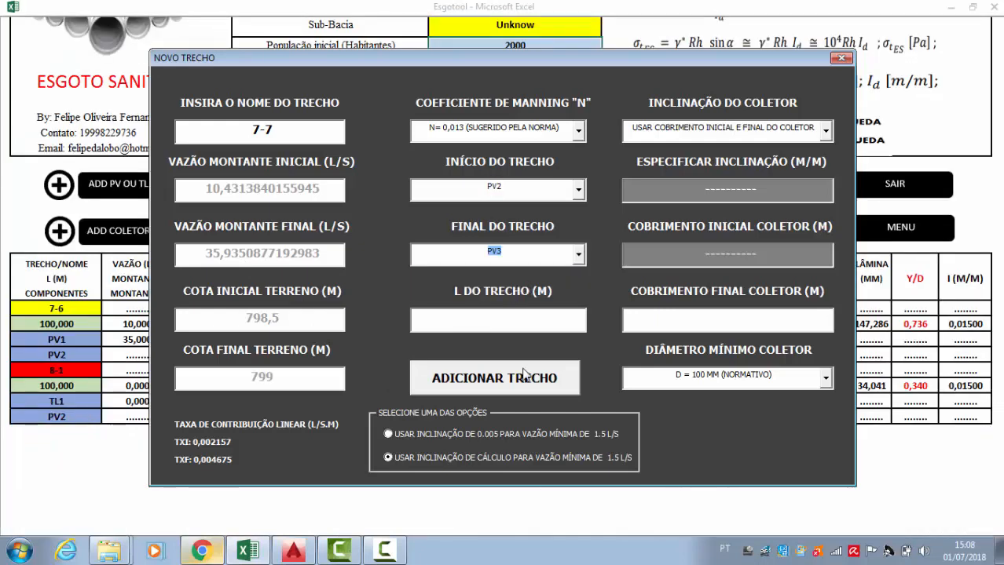
{"action": "left_click", "coordinate": [516, 328]}
{"action": "type", "text": "100"}
{"action": "left_click", "coordinate": [795, 133]}
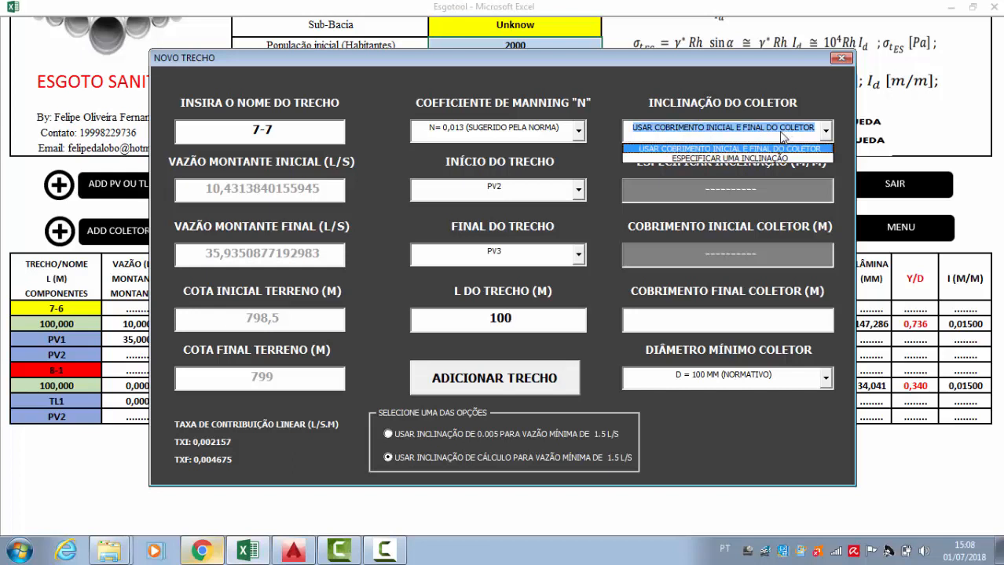
{"action": "left_click", "coordinate": [738, 157]}
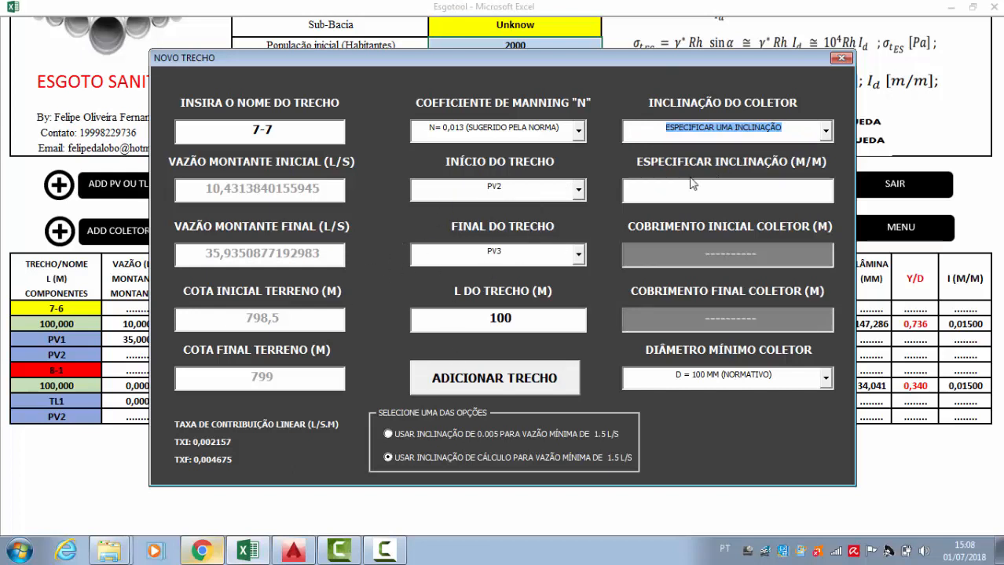
{"action": "left_click", "coordinate": [709, 197]}
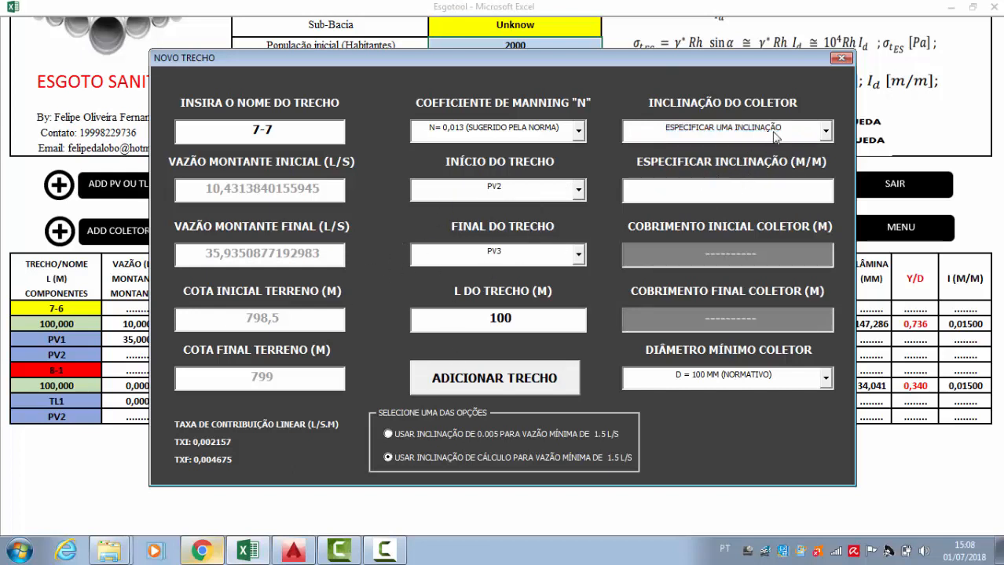
{"action": "left_click", "coordinate": [772, 134]}
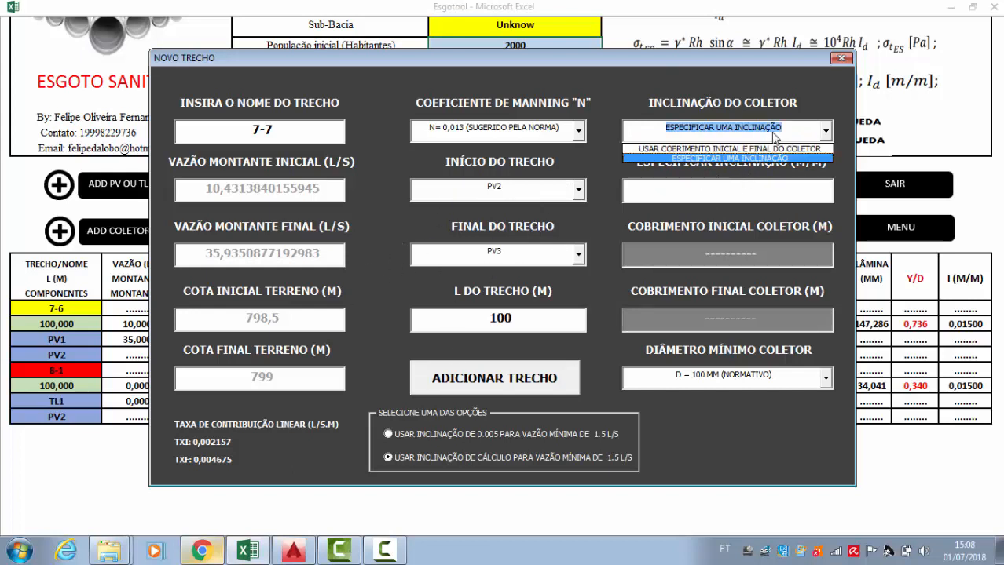
{"action": "left_click", "coordinate": [710, 149]}
- Base section 7-7's slope on the initial and final collector cover, set the final cover to 3,00 m and add the section
{"action": "left_click", "coordinate": [699, 328]}
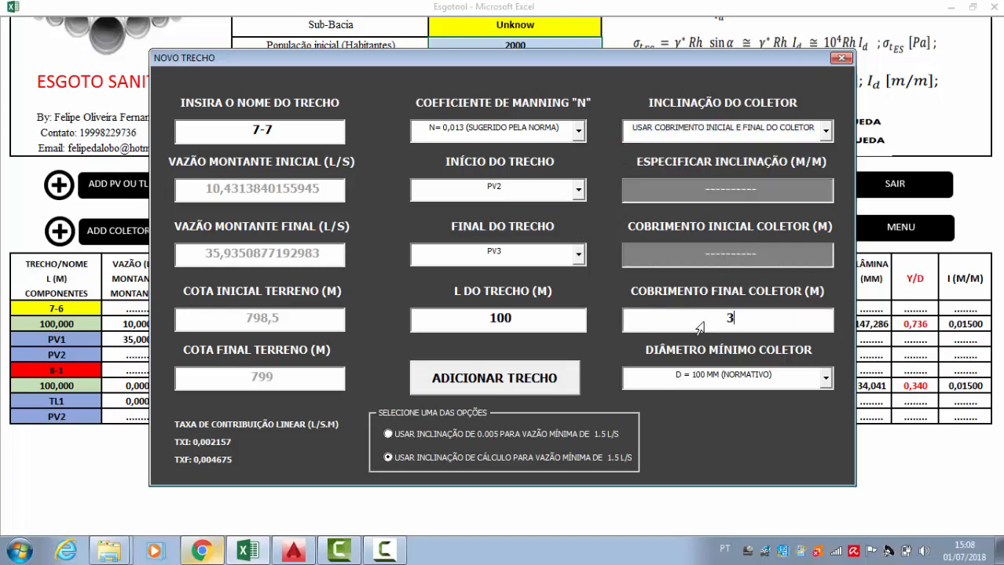
{"action": "type", "text": "3,00"}
{"action": "left_click", "coordinate": [505, 383]}
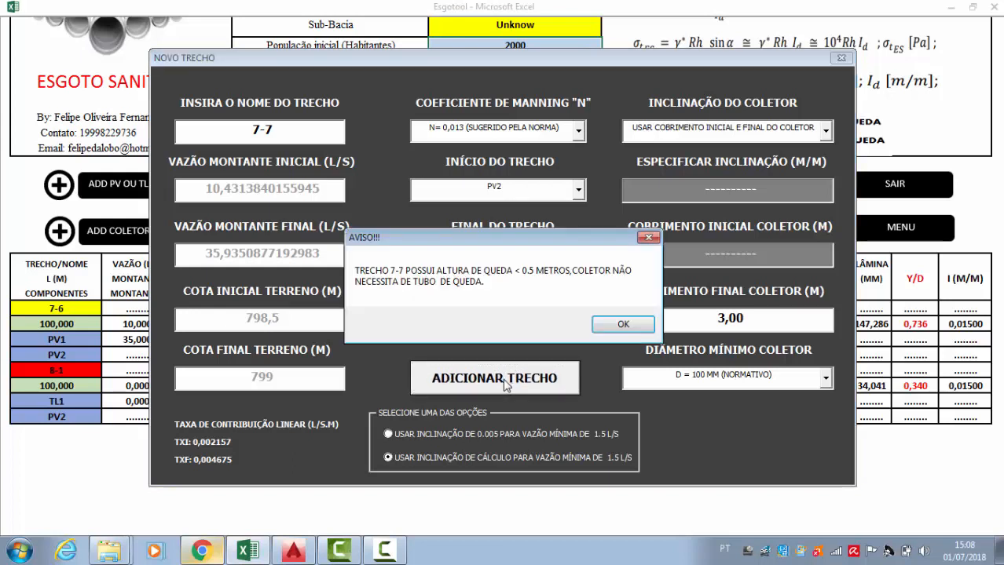
{"action": "left_click", "coordinate": [622, 327]}
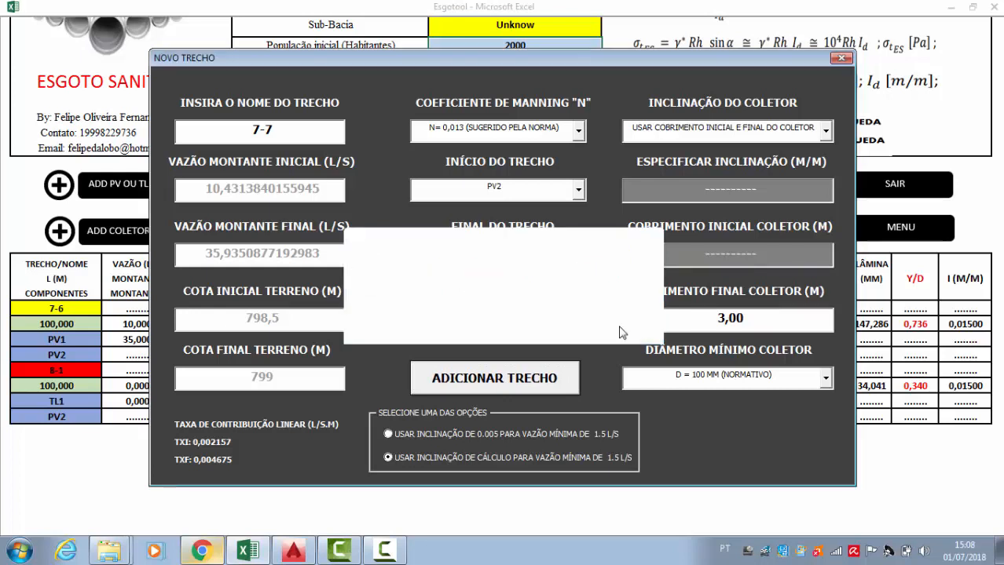
- Review section 7-7's full data summary, accept the collector and close the new section form
{"action": "left_click", "coordinate": [555, 319]}
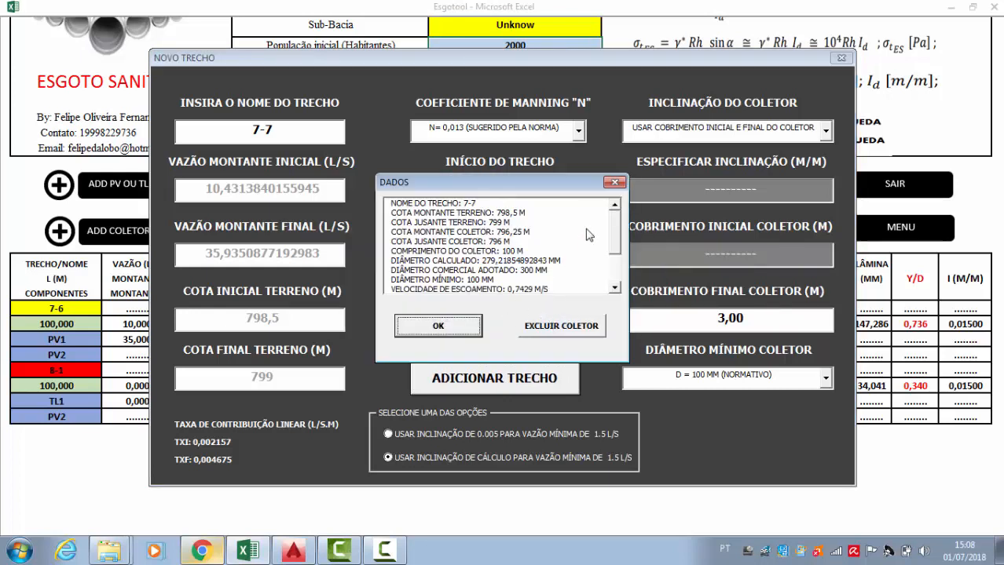
{"action": "left_click_drag", "start_coordinate": [618, 221], "coordinate": [610, 289]}
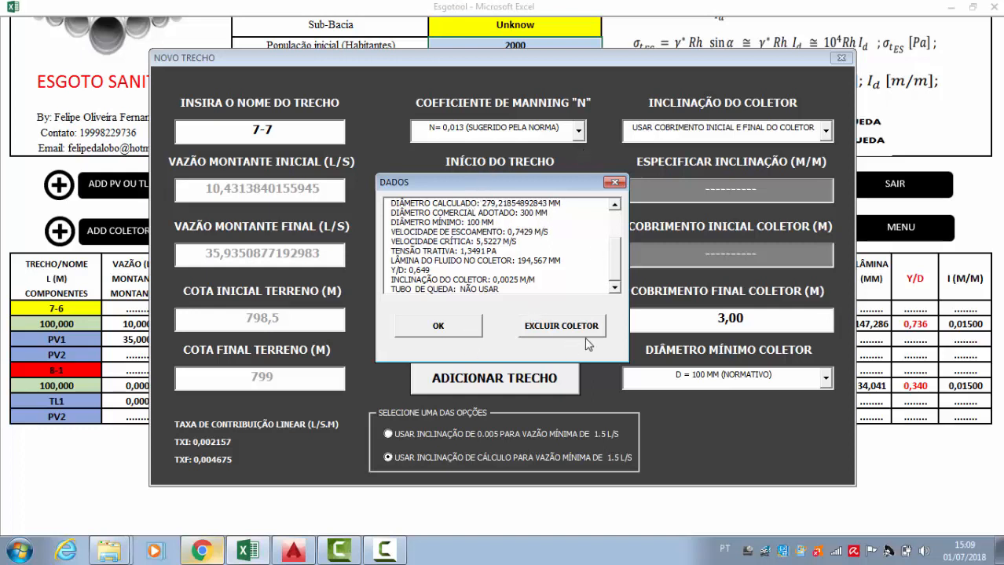
{"action": "left_click", "coordinate": [474, 325]}
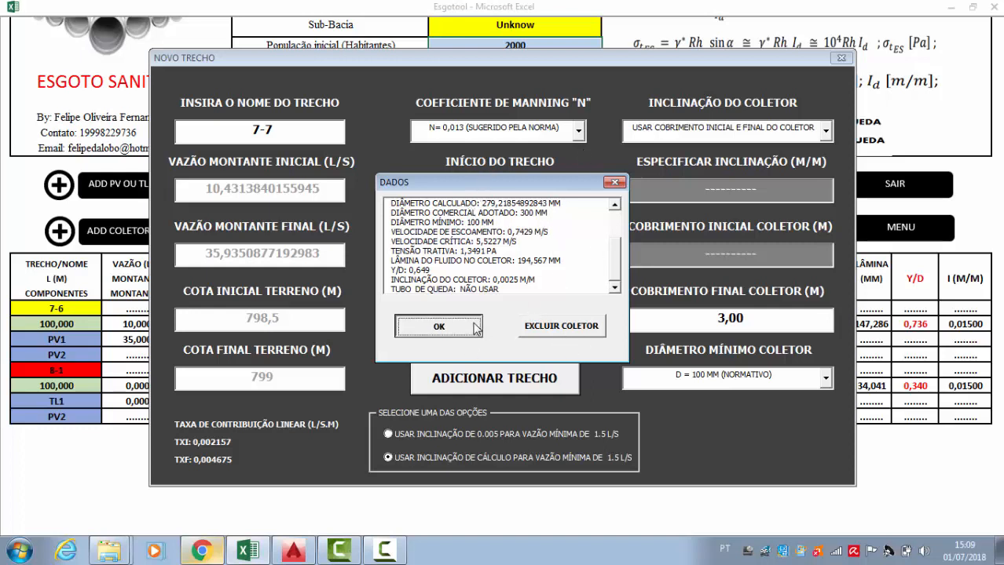
{"action": "left_click", "coordinate": [841, 60]}
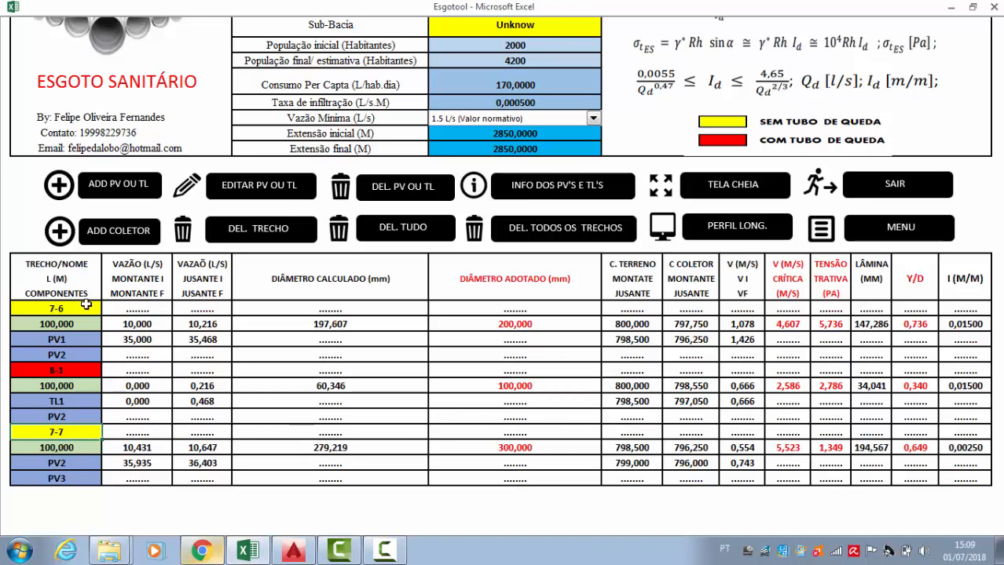
- Recheck exercise 4 in Chrome, and review the ground levels, bottom levels and depths of PV1, PV2, TL1 and PV3 in Esgotool
{"action": "left_click", "coordinate": [210, 555]}
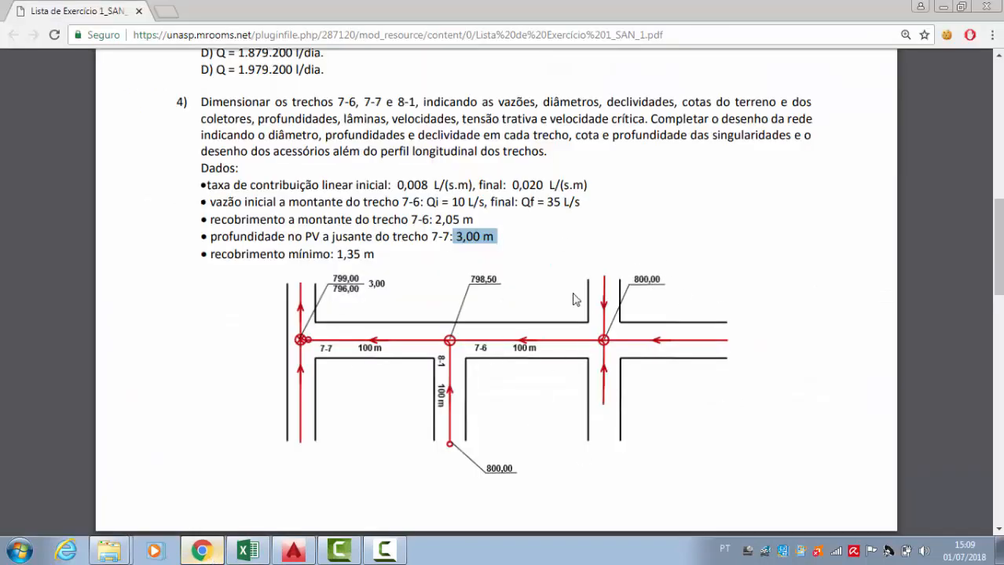
{"action": "left_click", "coordinate": [202, 554]}
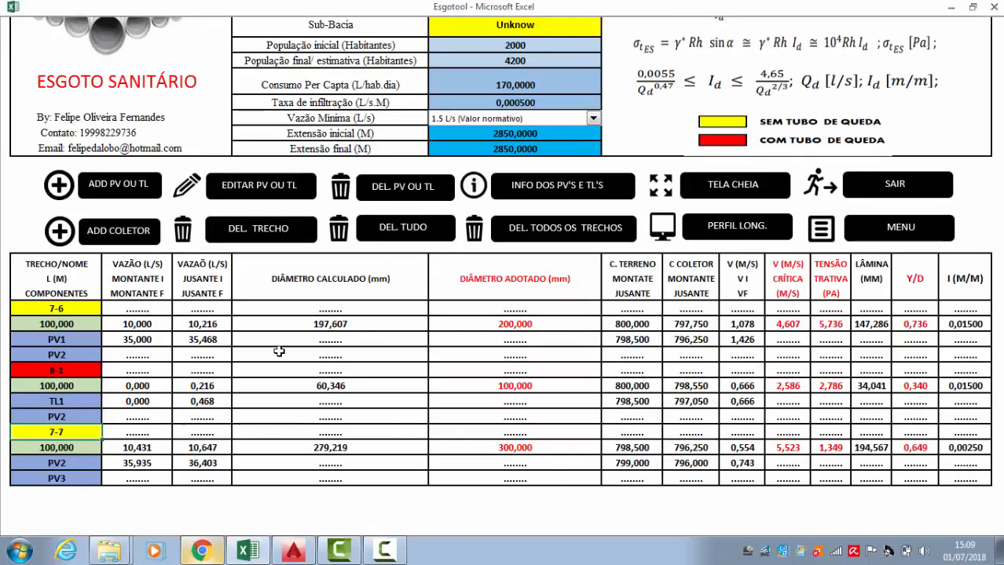
{"action": "left_click", "coordinate": [537, 193]}
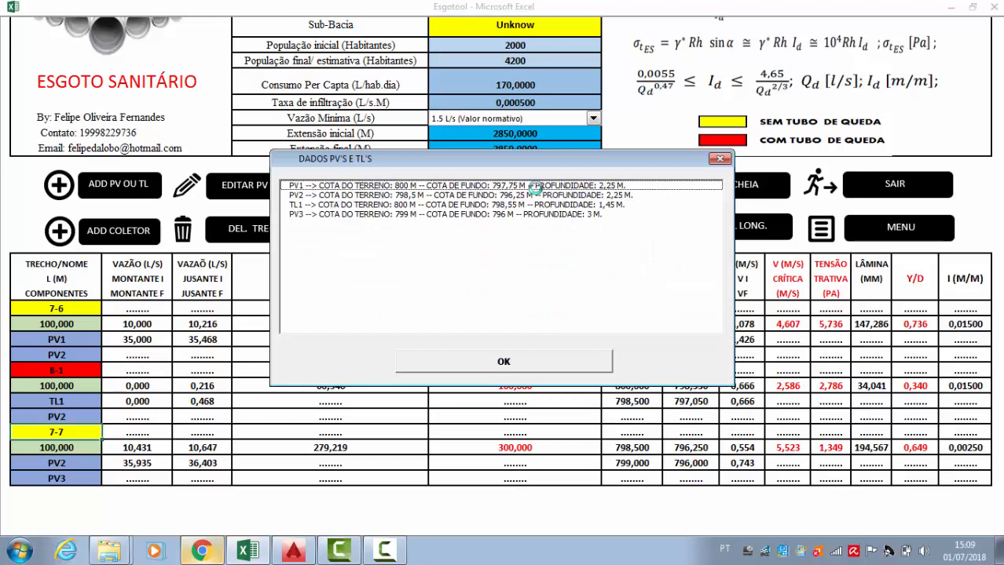
{"action": "left_click", "coordinate": [323, 189]}
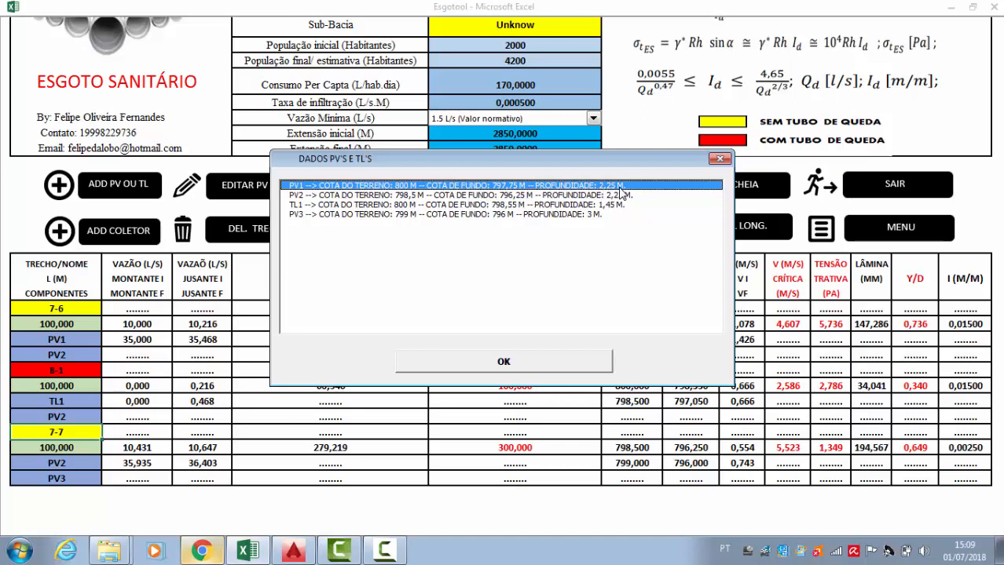
{"action": "left_click", "coordinate": [299, 198]}
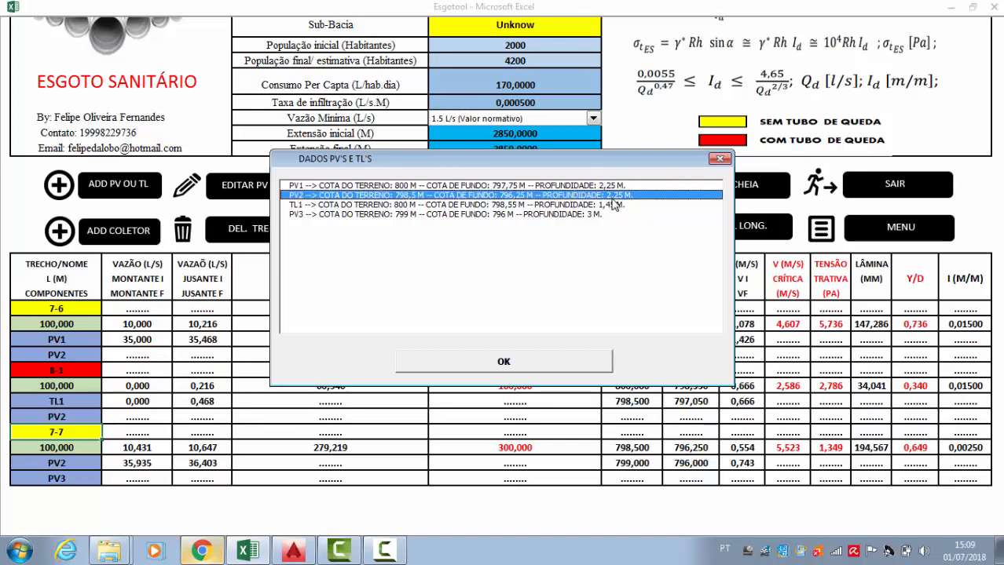
{"action": "left_click", "coordinate": [539, 206]}
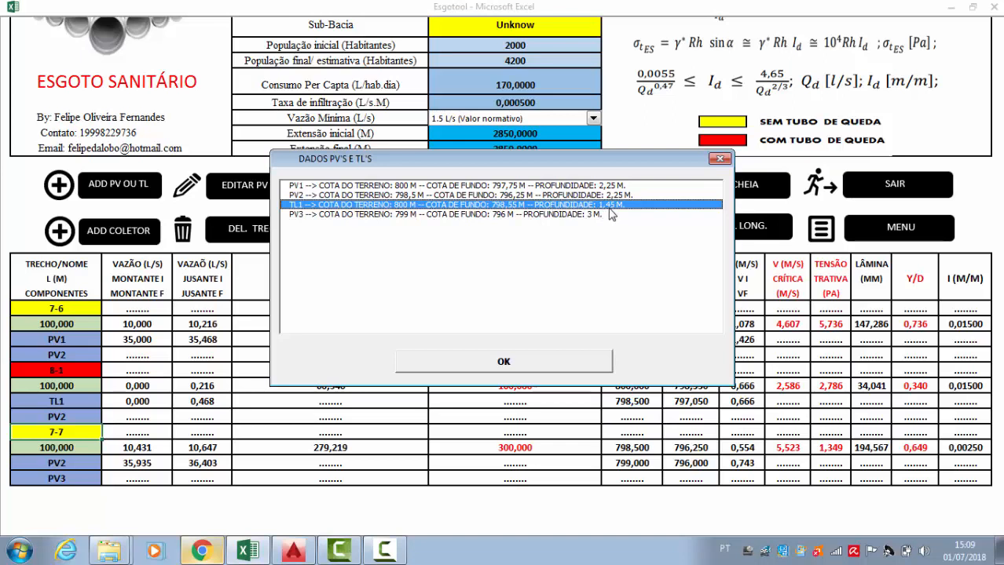
{"action": "left_click", "coordinate": [333, 215]}
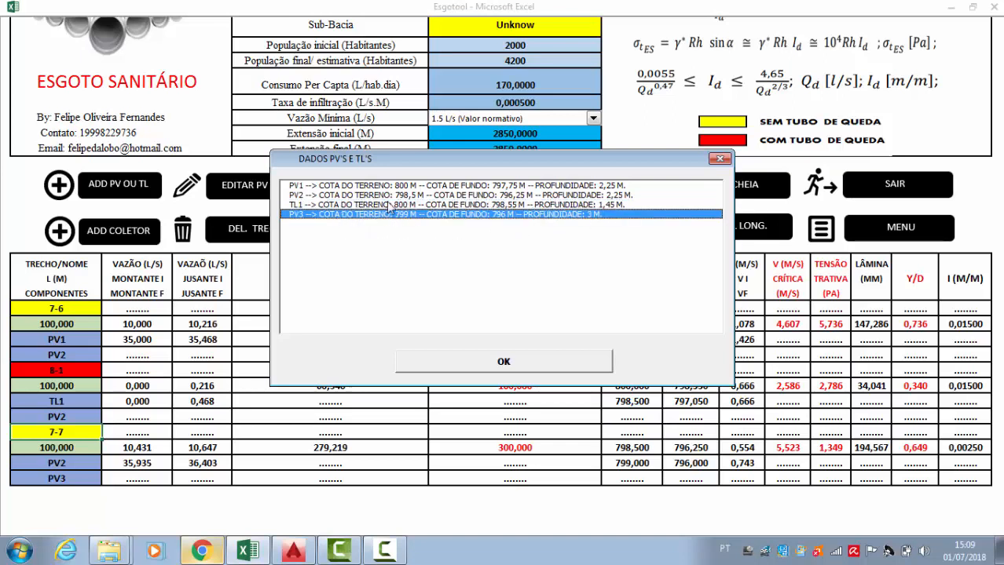
{"action": "left_click", "coordinate": [607, 186]}
{"action": "left_click", "coordinate": [582, 195]}
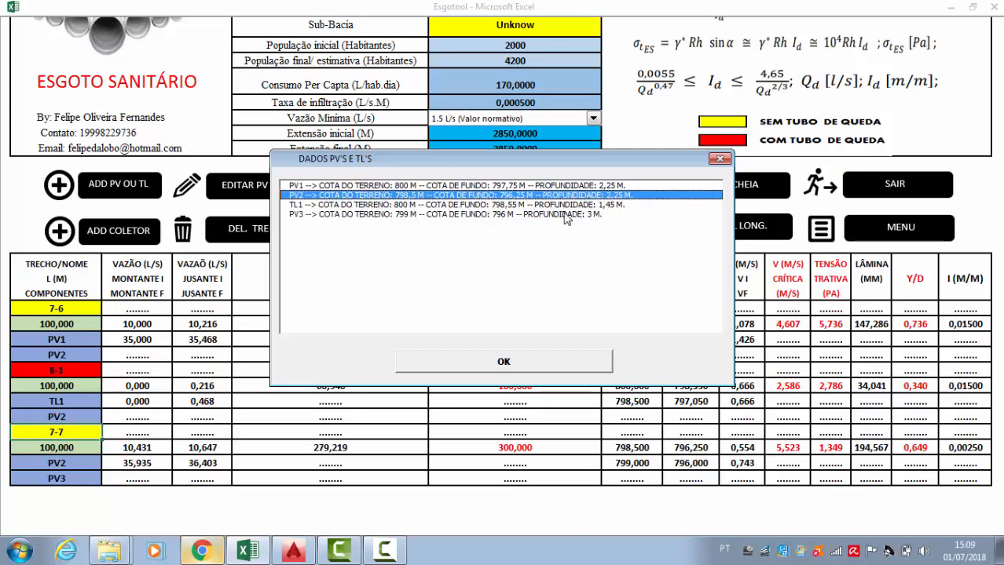
{"action": "left_click", "coordinate": [569, 205]}
{"action": "left_click_drag", "start_coordinate": [568, 213], "coordinate": [568, 194]}
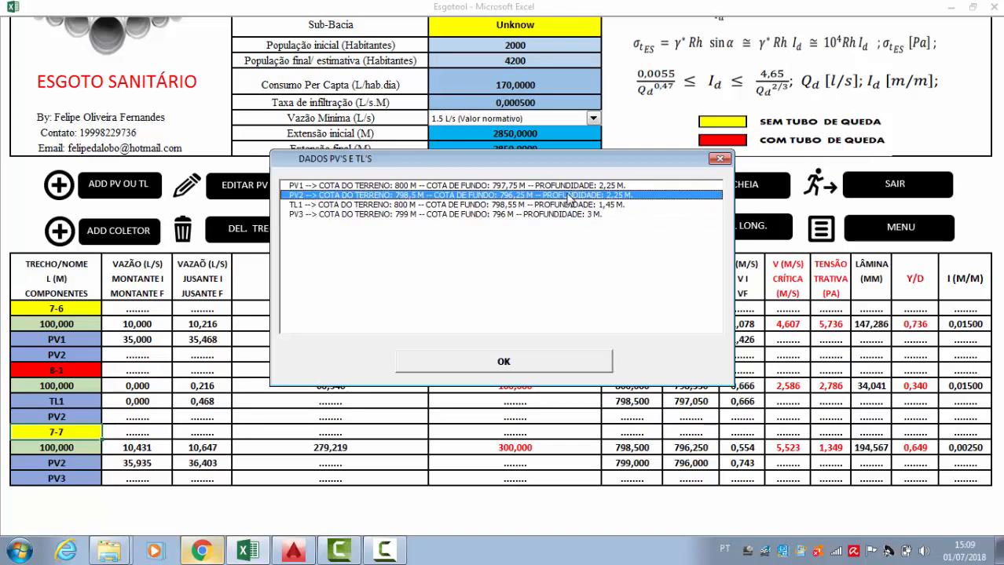
{"action": "left_click", "coordinate": [505, 362]}
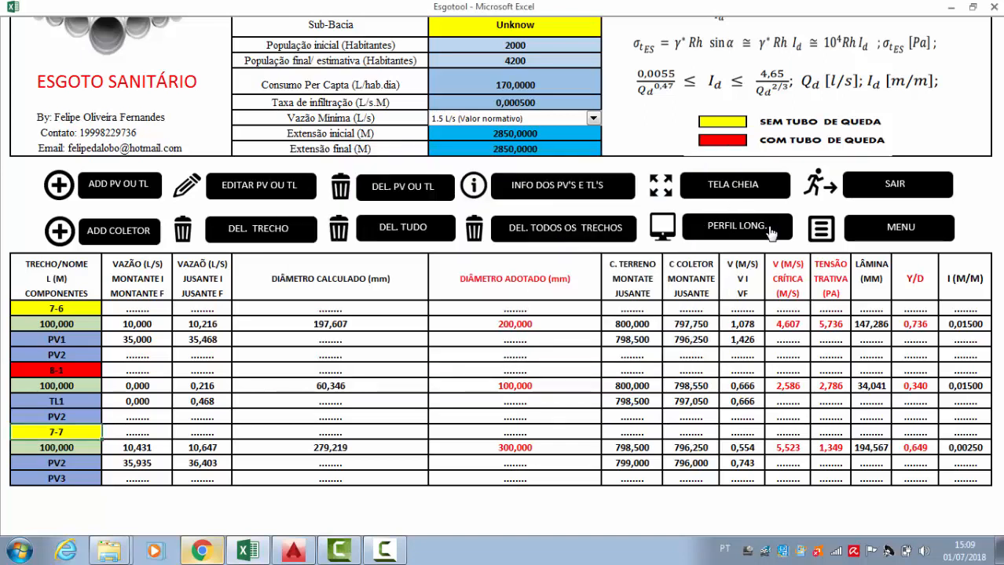
- Plot the longitudinal profile of collector 7-6
{"action": "left_click", "coordinate": [698, 231]}
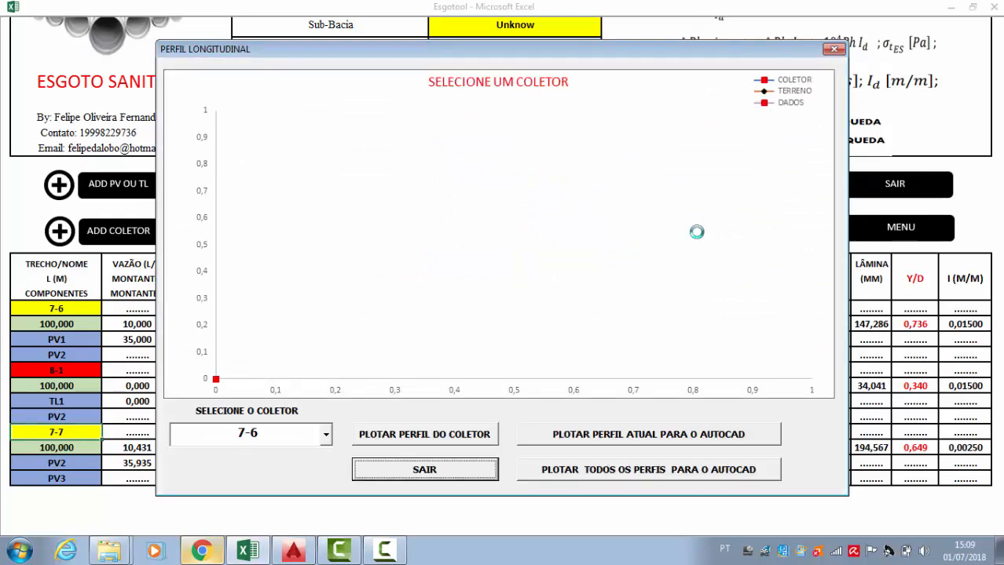
{"action": "left_click", "coordinate": [325, 434]}
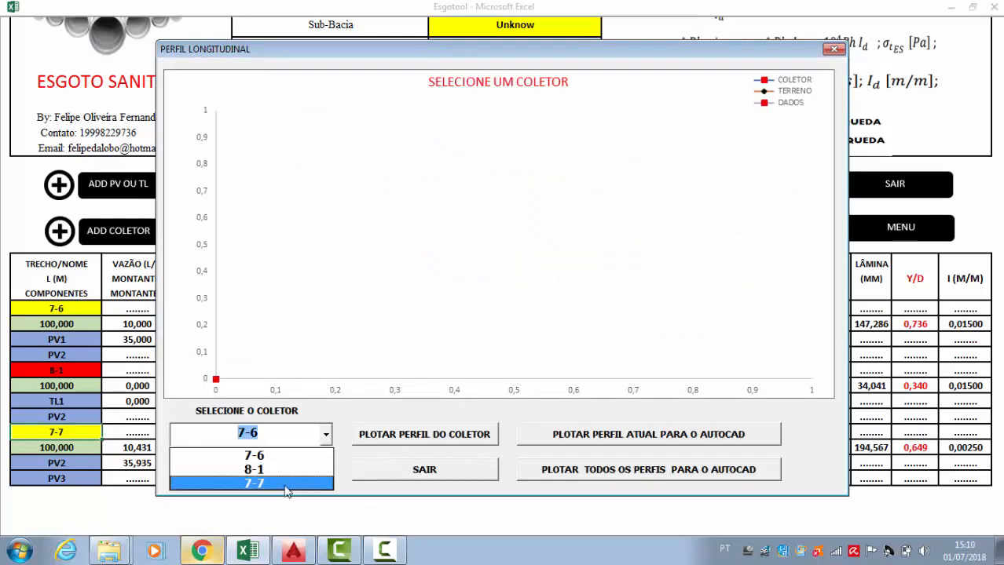
{"action": "left_click", "coordinate": [283, 459]}
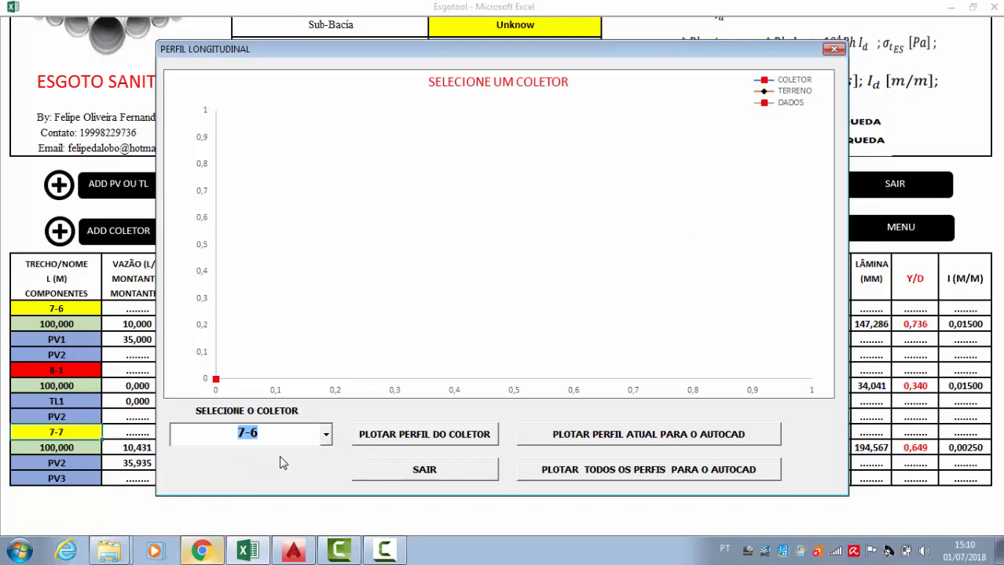
{"action": "left_click", "coordinate": [466, 437]}
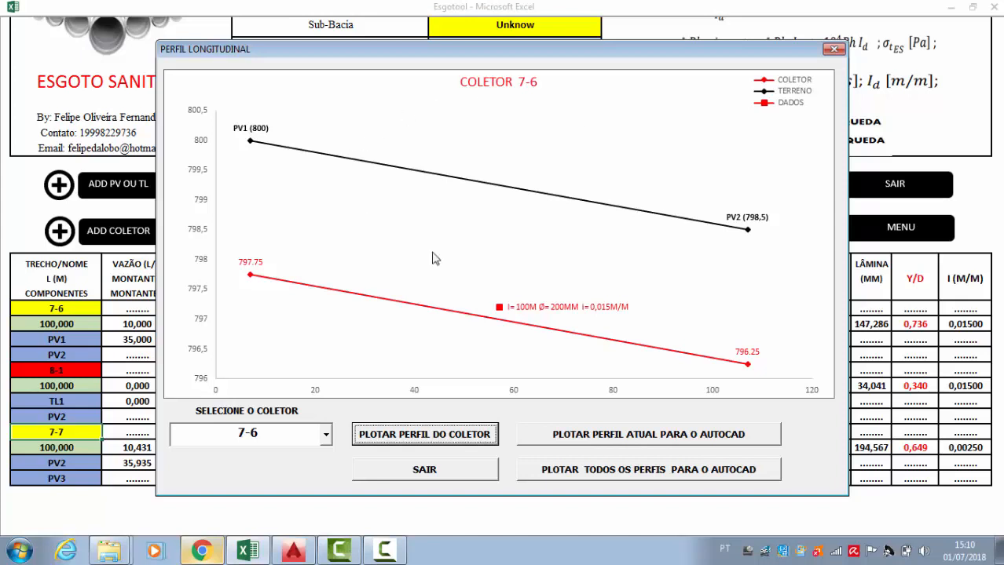
- Export the current profile to the desktop as a DXF named TRECHO 7-6 and open it in AutoCAD
{"action": "left_click", "coordinate": [730, 445]}
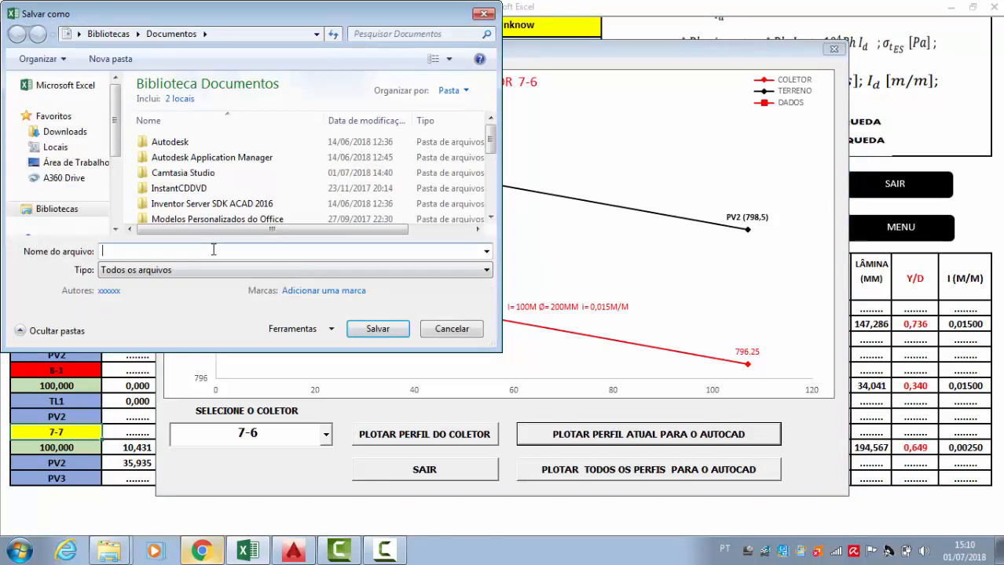
{"action": "type", "text": "TRECHO 7-6"}
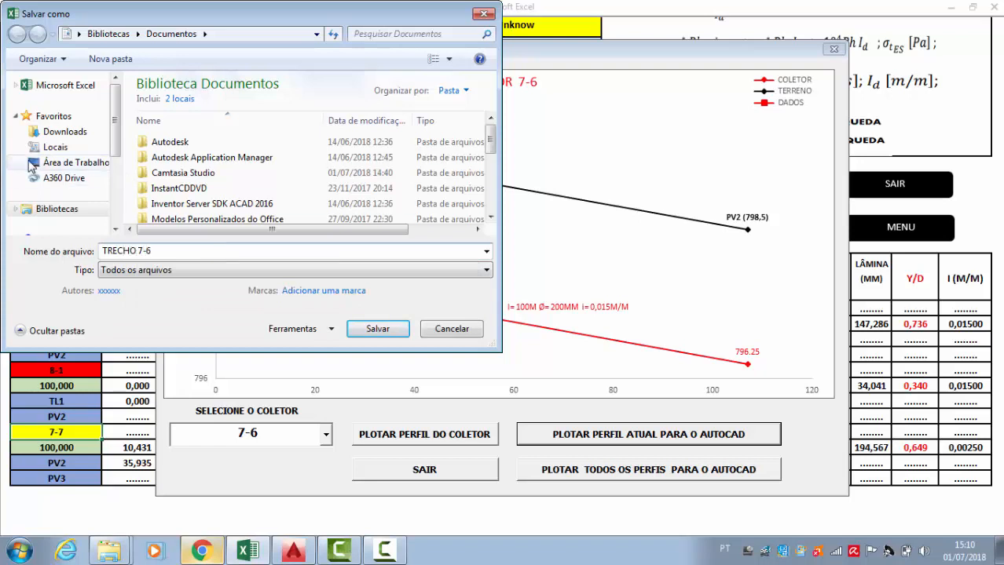
{"action": "left_click", "coordinate": [72, 163]}
{"action": "left_click", "coordinate": [377, 329]}
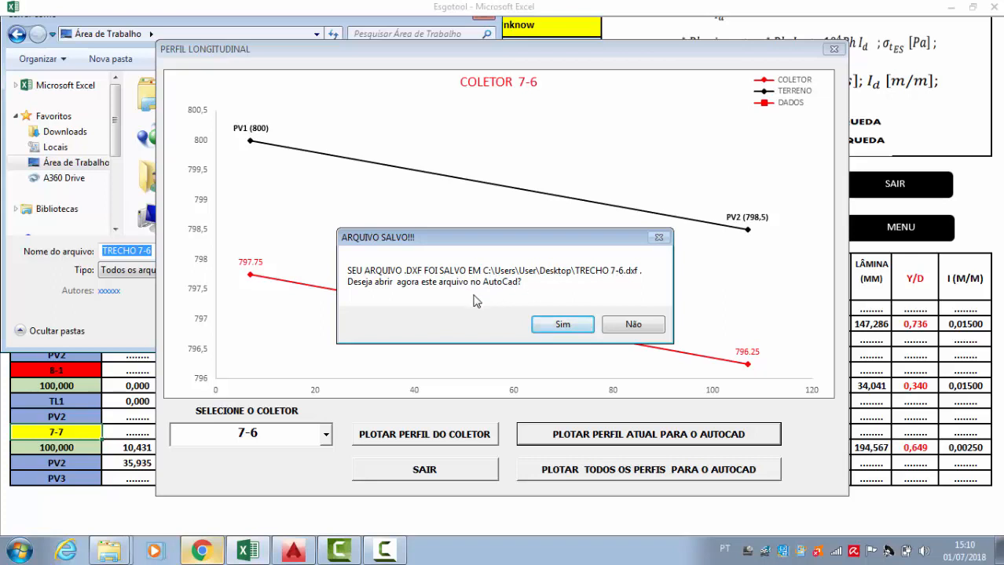
{"action": "left_click", "coordinate": [563, 324]}
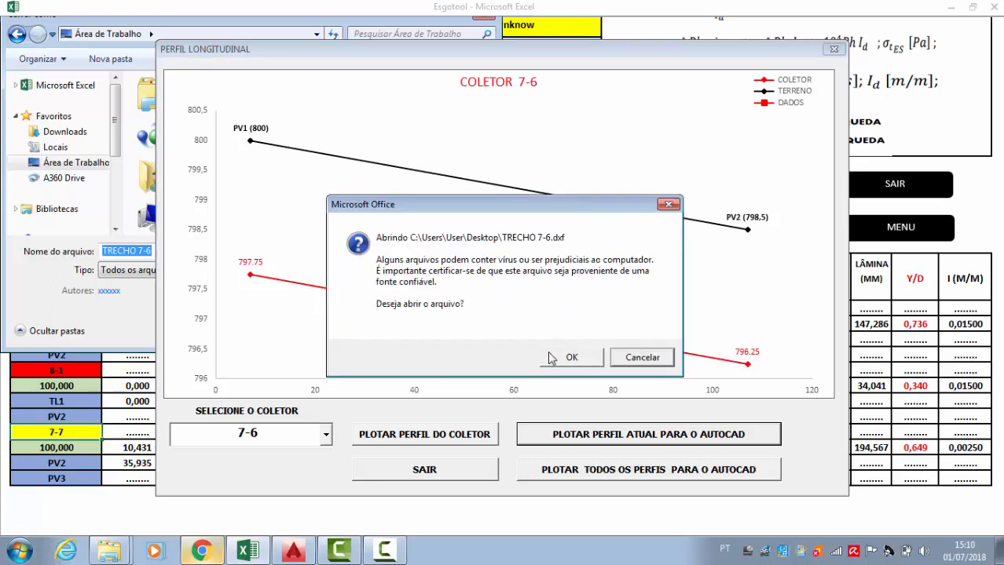
{"action": "left_click", "coordinate": [550, 358]}
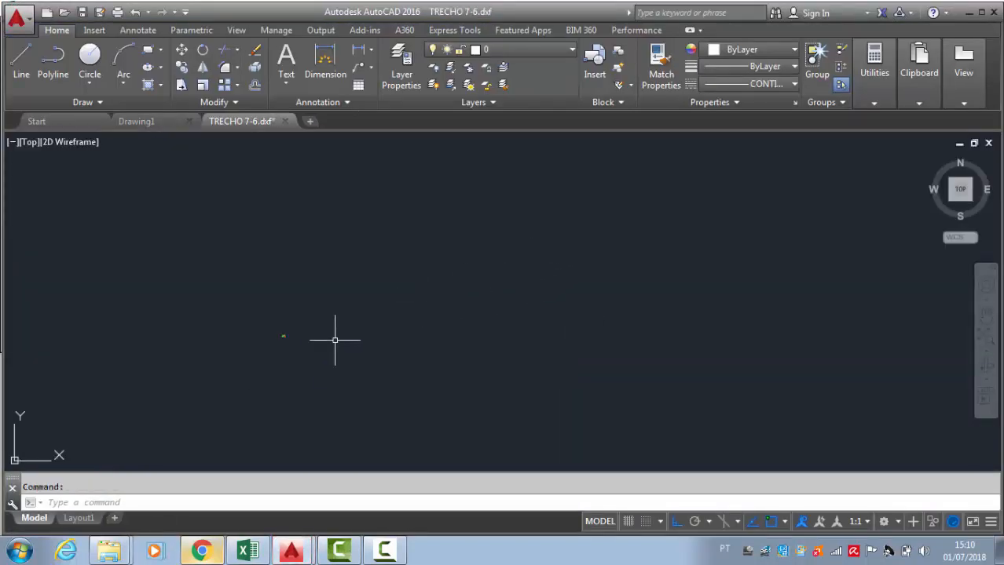
- Examine collector 7-6's profile lines, pipe cross-section and data list in the drawing, and compare with exercise 4 in Chrome
{"action": "scroll", "coordinate": [303, 345], "scroll_direction": "up", "scroll_amount": 5}
{"action": "scroll", "coordinate": [197, 314], "scroll_direction": "up", "scroll_amount": 8}
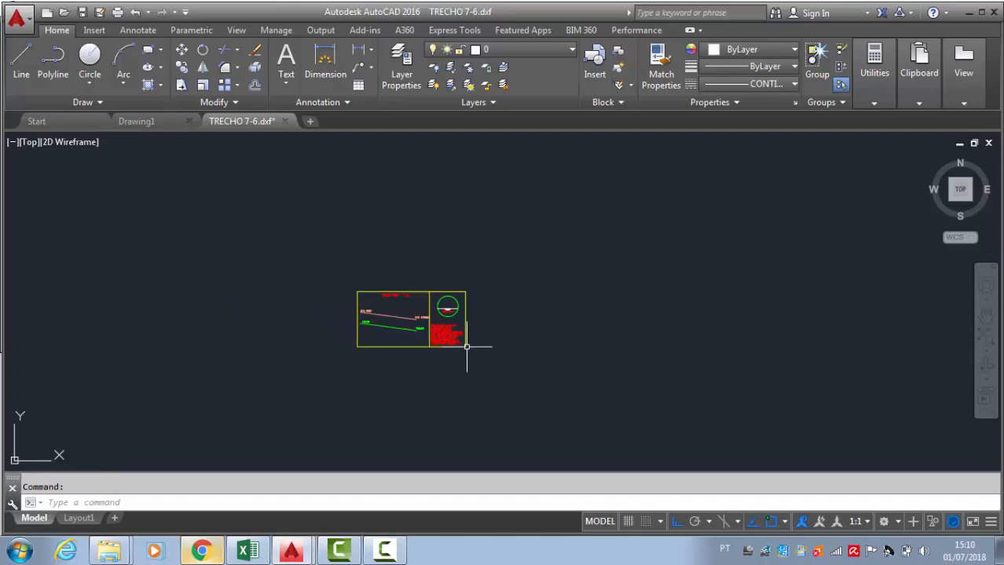
{"action": "scroll", "coordinate": [466, 346], "scroll_direction": "up", "scroll_amount": 6}
{"action": "scroll", "coordinate": [459, 302], "scroll_direction": "down", "scroll_amount": 2}
{"action": "scroll", "coordinate": [264, 370], "scroll_direction": "up", "scroll_amount": 2}
{"action": "scroll", "coordinate": [329, 321], "scroll_direction": "up", "scroll_amount": 2}
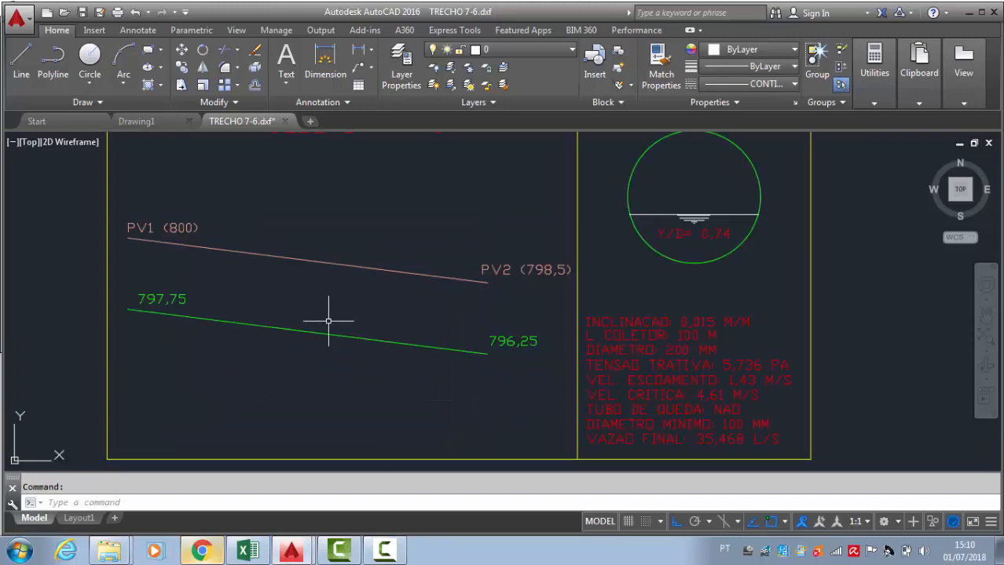
{"action": "scroll", "coordinate": [331, 273], "scroll_direction": "down", "scroll_amount": 4}
{"action": "scroll", "coordinate": [343, 231], "scroll_direction": "up", "scroll_amount": 2}
{"action": "scroll", "coordinate": [347, 210], "scroll_direction": "up", "scroll_amount": 3}
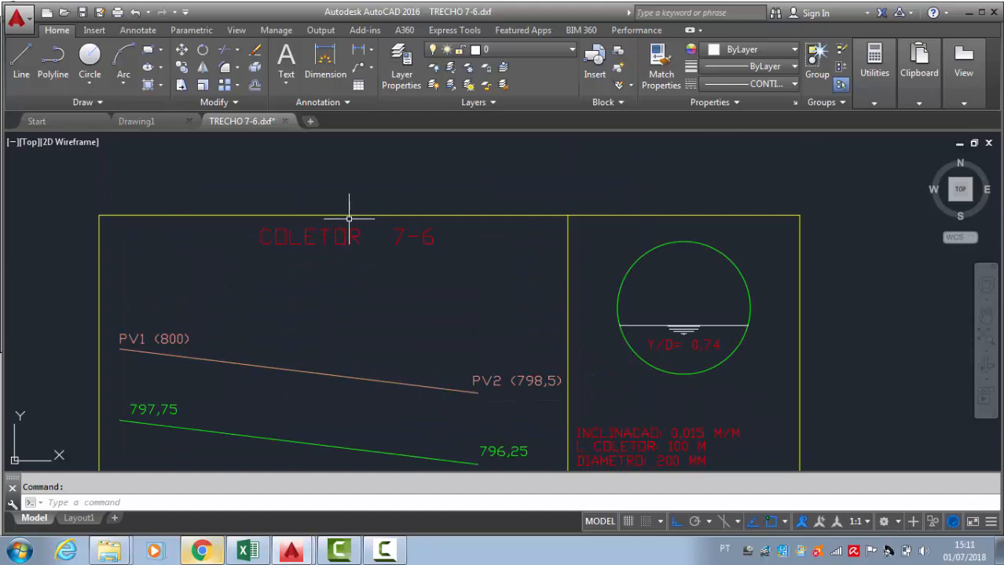
{"action": "scroll", "coordinate": [377, 222], "scroll_direction": "down", "scroll_amount": 2}
{"action": "scroll", "coordinate": [542, 409], "scroll_direction": "up", "scroll_amount": 2}
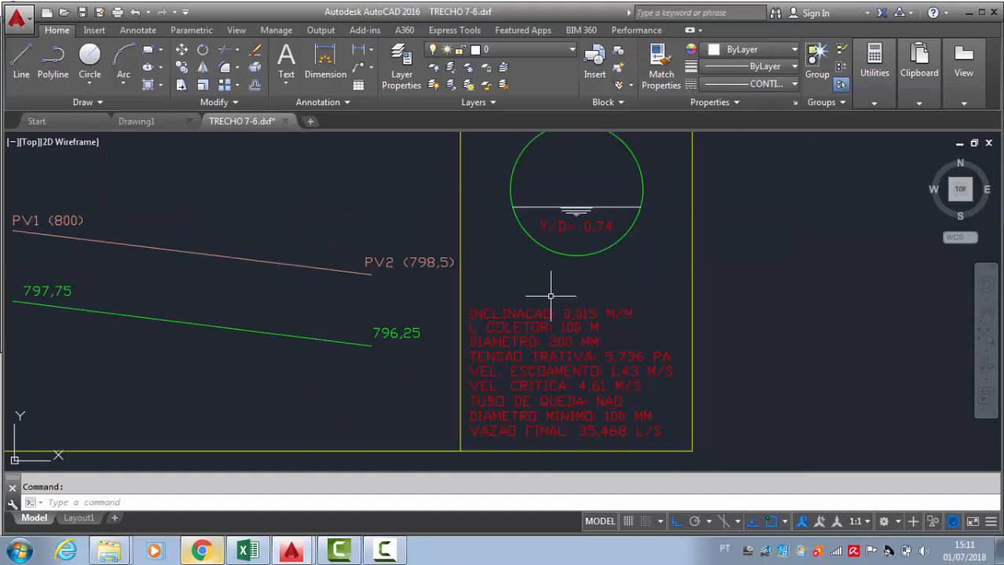
{"action": "scroll", "coordinate": [477, 303], "scroll_direction": "up", "scroll_amount": 2}
{"action": "scroll", "coordinate": [515, 332], "scroll_direction": "down", "scroll_amount": 4}
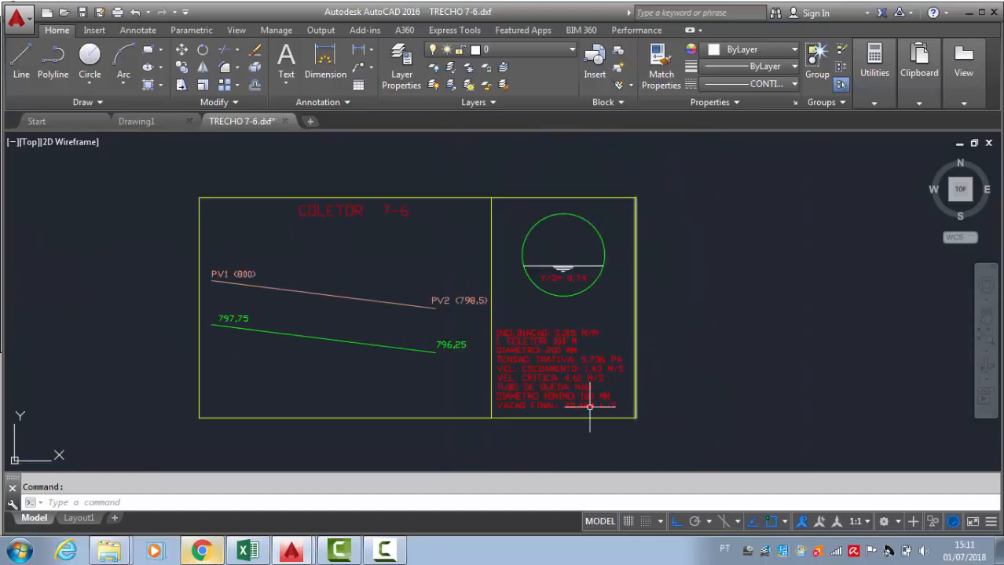
{"action": "scroll", "coordinate": [549, 267], "scroll_direction": "up", "scroll_amount": 5}
{"action": "scroll", "coordinate": [589, 273], "scroll_direction": "down", "scroll_amount": 5}
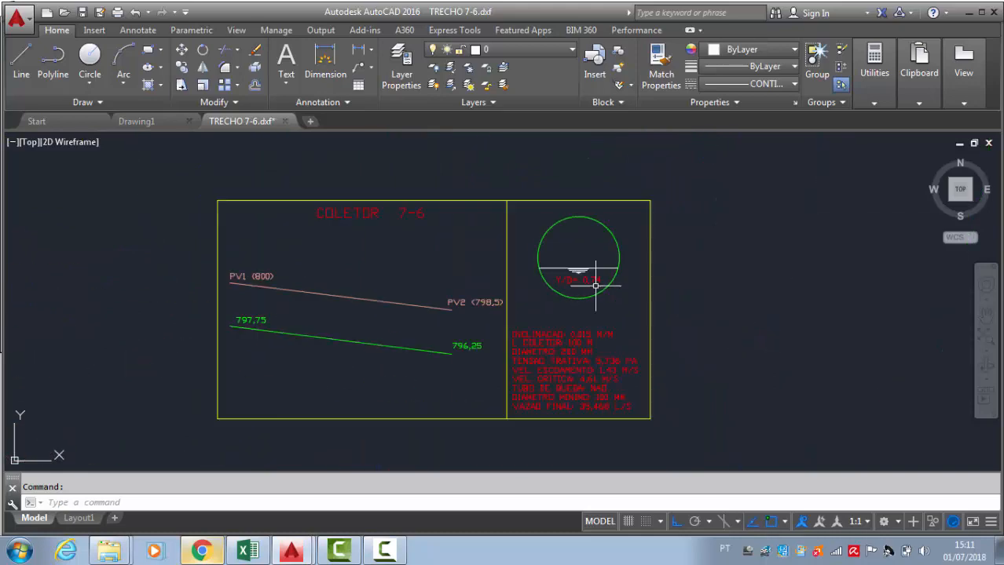
{"action": "scroll", "coordinate": [595, 285], "scroll_direction": "up", "scroll_amount": 5}
{"action": "scroll", "coordinate": [615, 271], "scroll_direction": "down", "scroll_amount": 5}
{"action": "scroll", "coordinate": [415, 345], "scroll_direction": "up", "scroll_amount": 2}
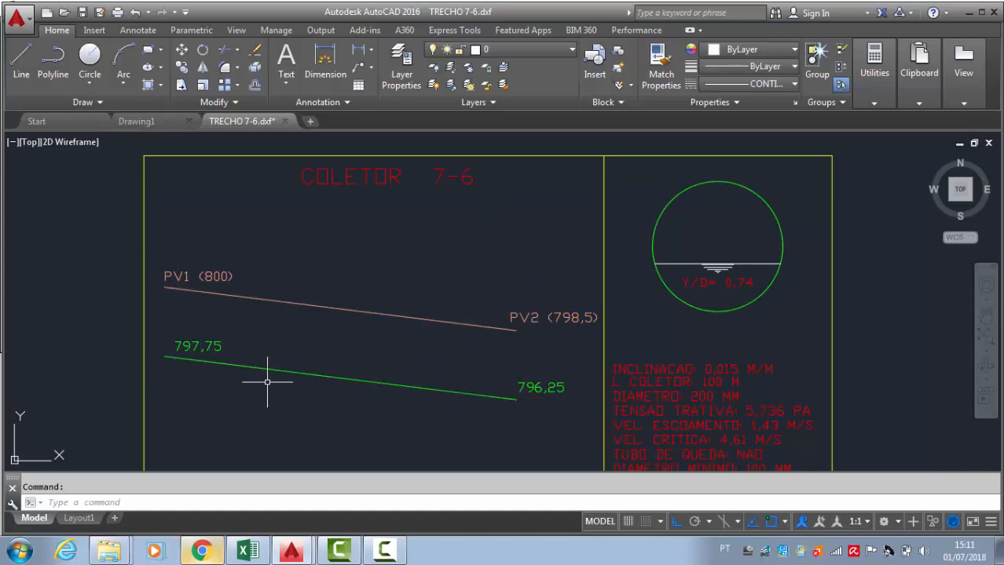
{"action": "scroll", "coordinate": [357, 322], "scroll_direction": "down", "scroll_amount": 2}
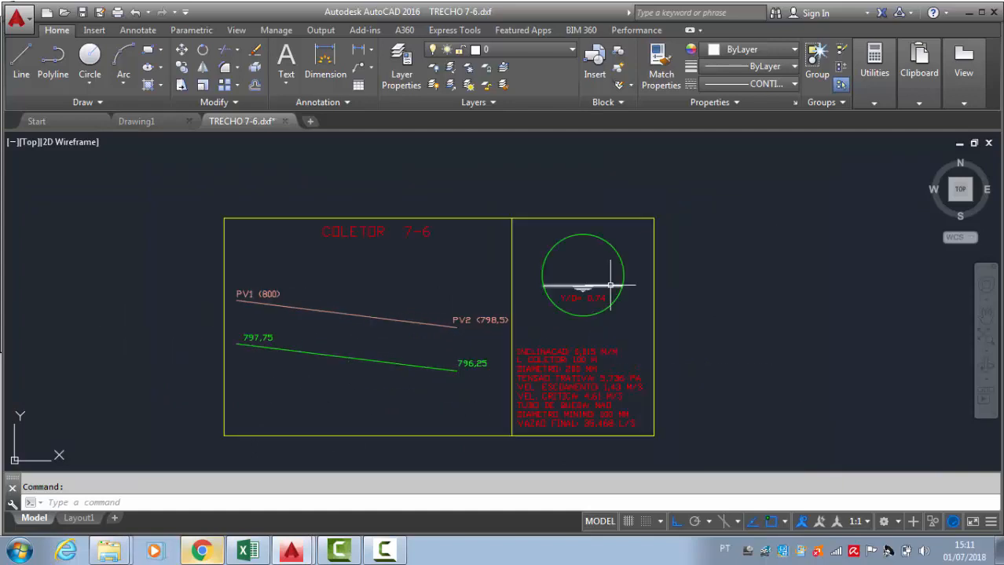
{"action": "left_click", "coordinate": [215, 551]}
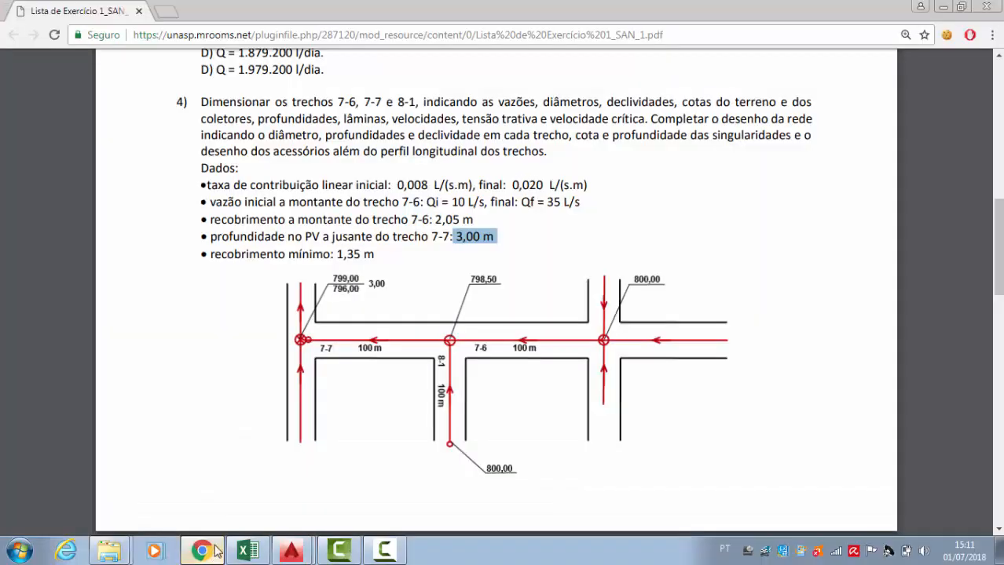
- Switch back to Esgotool, close the longitudinal profile window and select the result rows of all three sections
{"action": "left_click", "coordinate": [258, 550]}
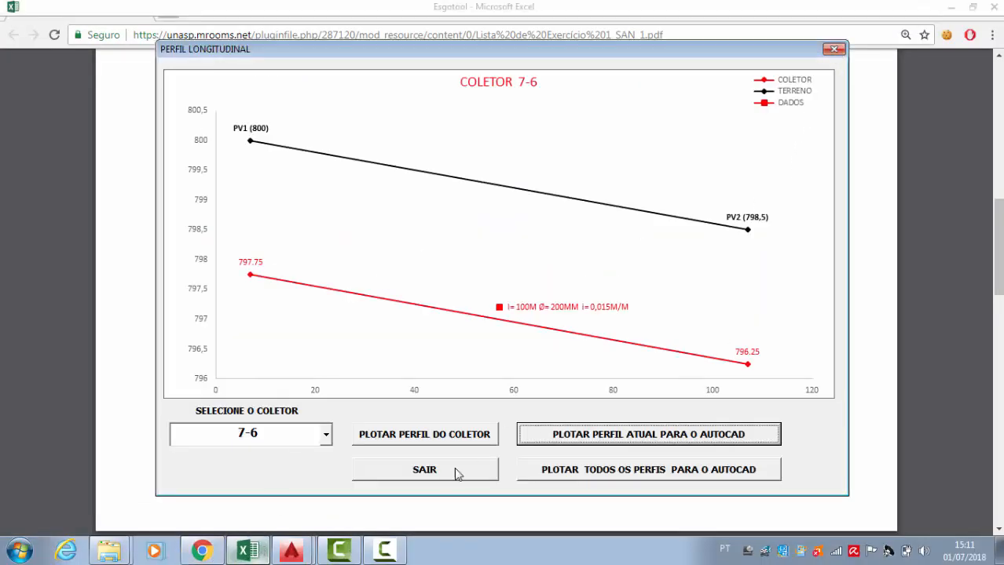
{"action": "left_click", "coordinate": [424, 471]}
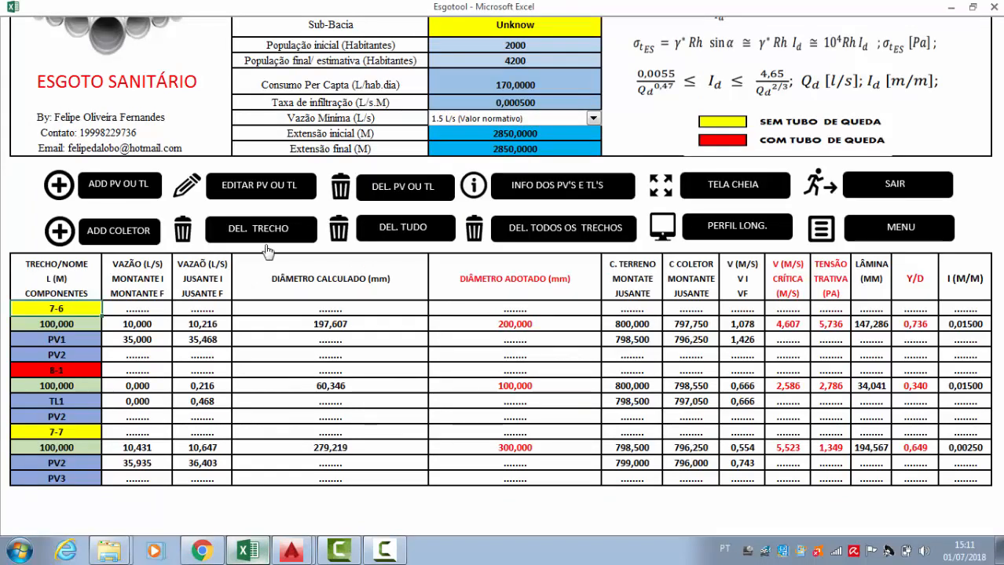
{"action": "left_click_drag", "start_coordinate": [15, 312], "coordinate": [988, 482]}
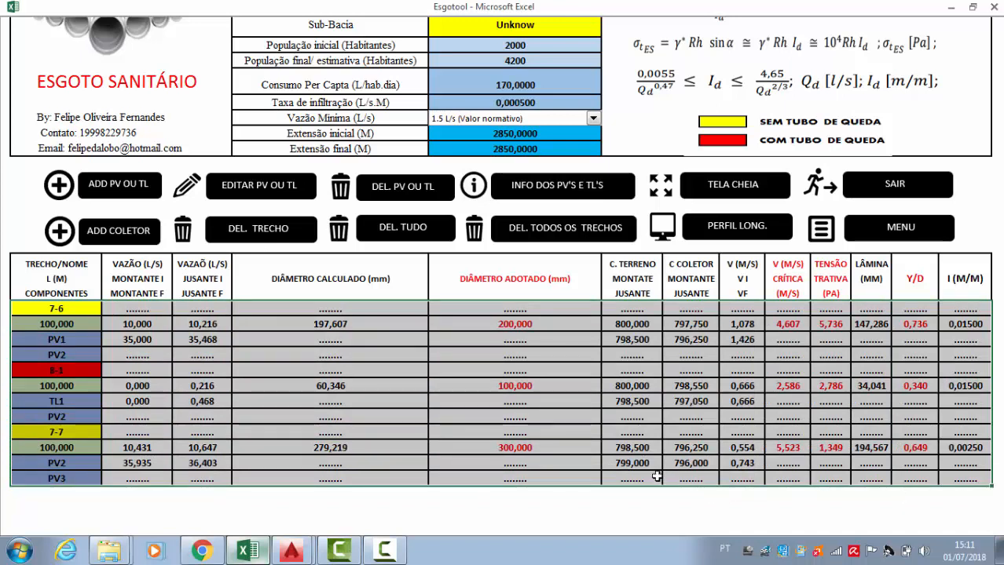
- Export all longitudinal profiles to the desktop as a DXF named TODOS and open it in AutoCAD
{"action": "left_click", "coordinate": [691, 235]}
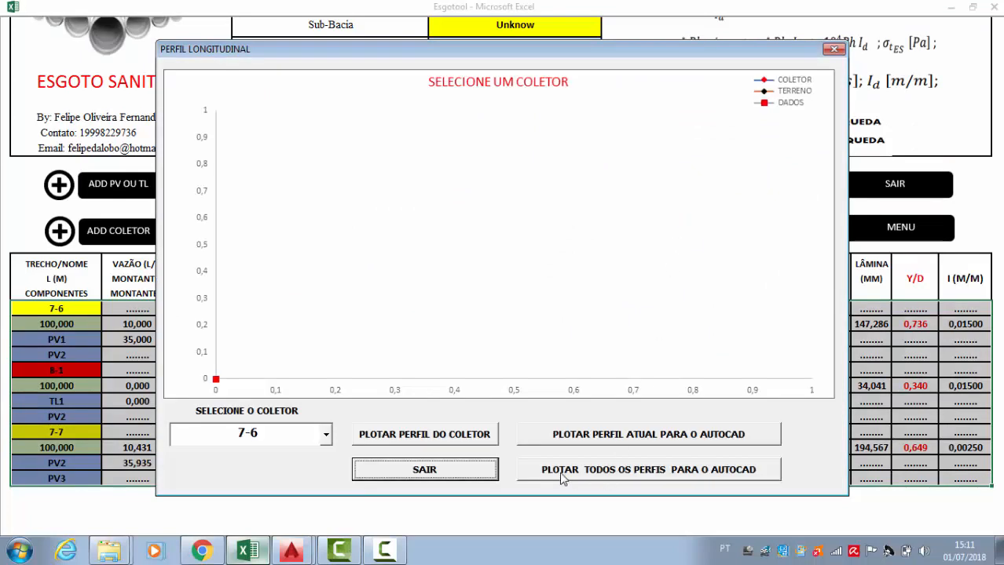
{"action": "left_click", "coordinate": [704, 476]}
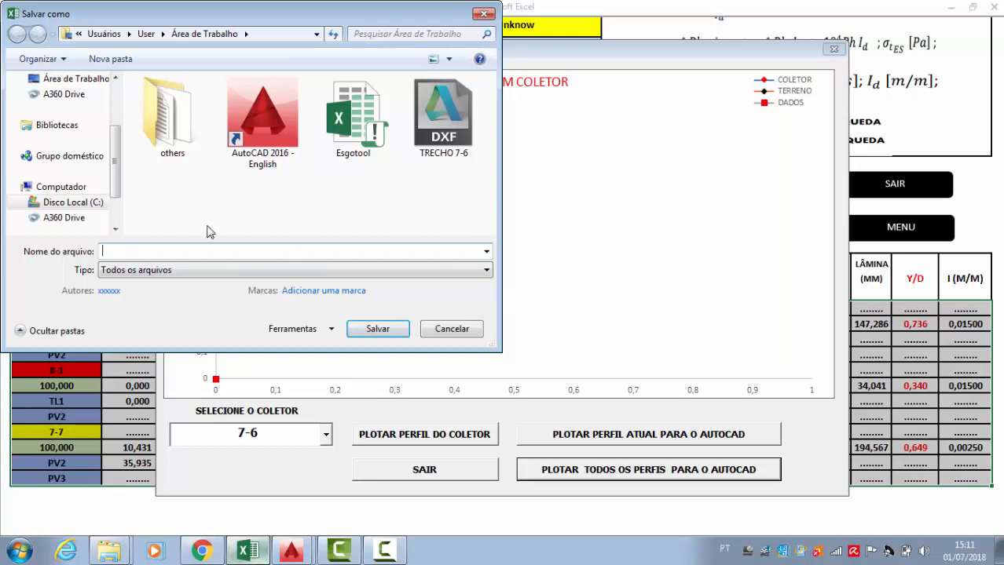
{"action": "type", "text": "TODOS"}
{"action": "left_click", "coordinate": [366, 328]}
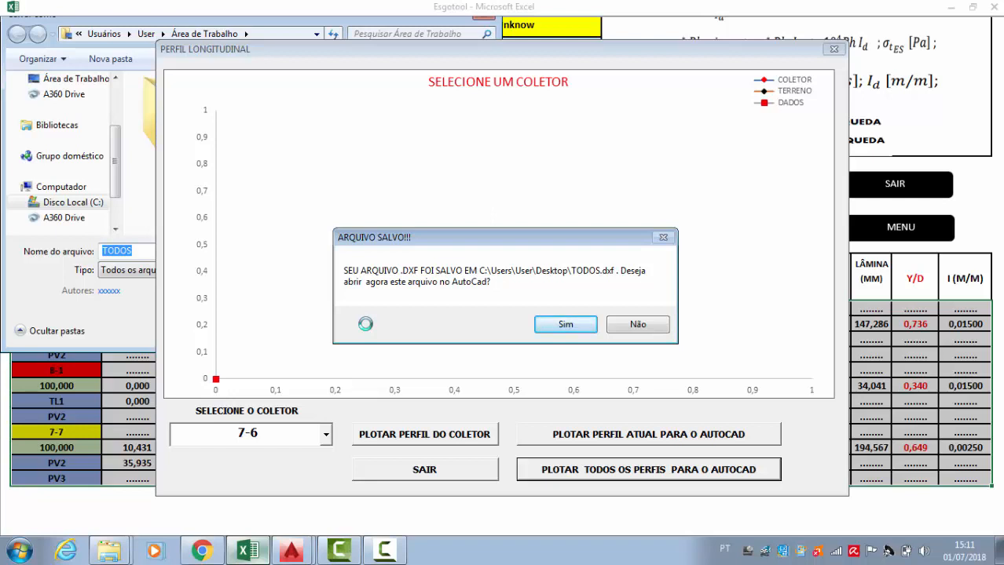
{"action": "left_click", "coordinate": [559, 325]}
{"action": "left_click", "coordinate": [558, 363]}
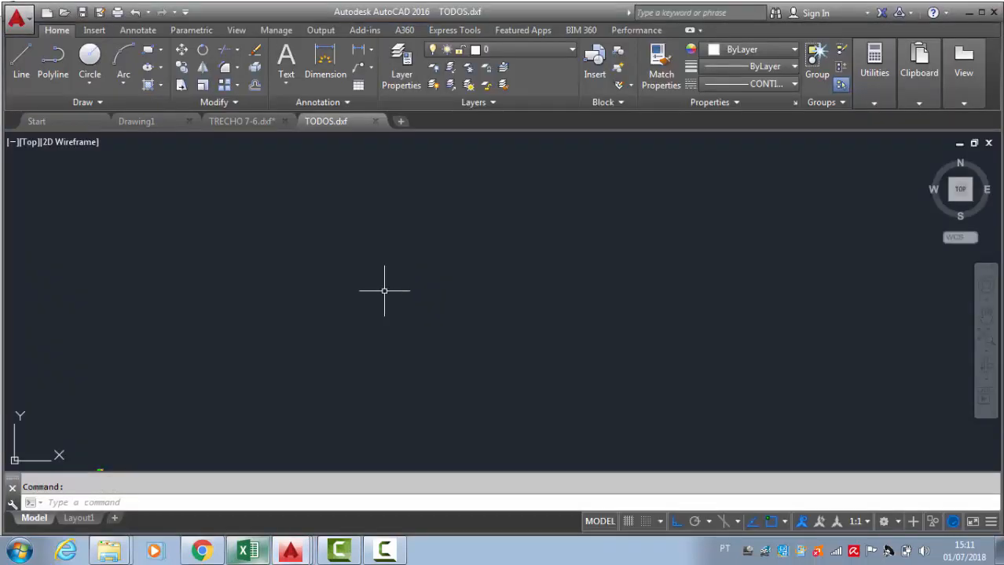
- Locate the profile sheets of collectors 7-6, 8-1 and 7-7 in the drawing and look over them side by side
{"action": "scroll", "coordinate": [417, 291], "scroll_direction": "down", "scroll_amount": 5}
{"action": "scroll", "coordinate": [296, 322], "scroll_direction": "up", "scroll_amount": 6}
{"action": "scroll", "coordinate": [309, 278], "scroll_direction": "up", "scroll_amount": 5}
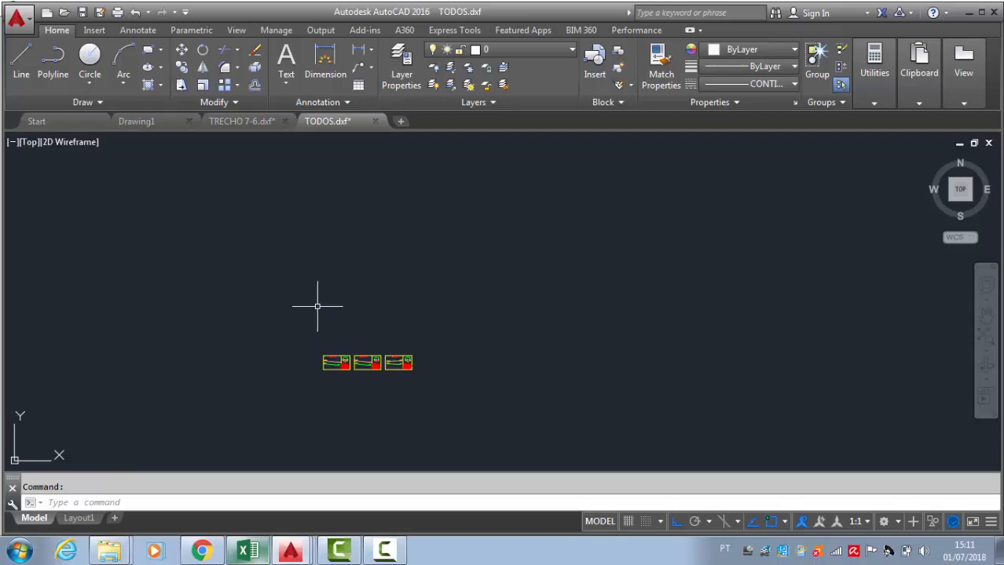
{"action": "scroll", "coordinate": [388, 433], "scroll_direction": "up", "scroll_amount": 10}
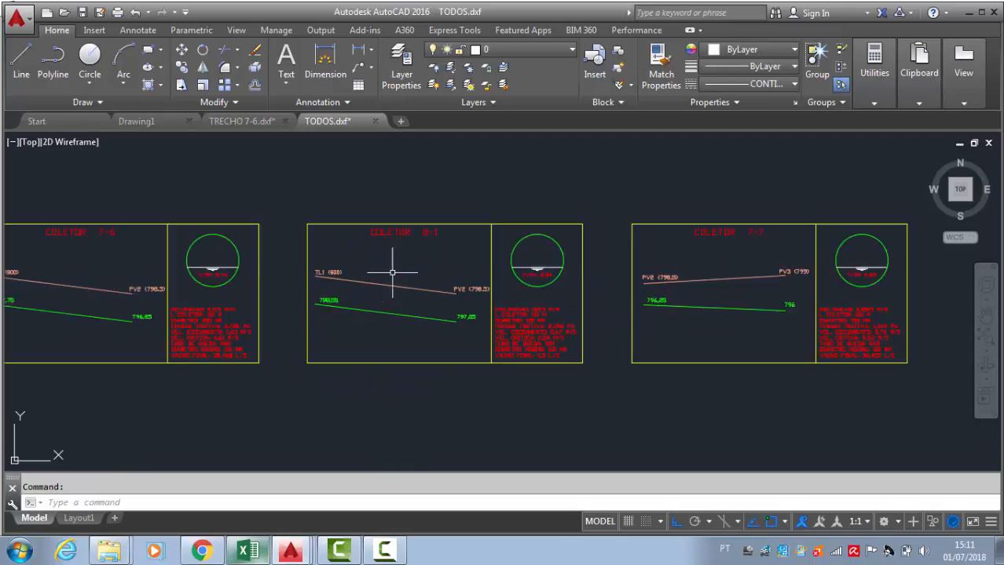
{"action": "scroll", "coordinate": [392, 273], "scroll_direction": "down", "scroll_amount": 3}
{"action": "scroll", "coordinate": [208, 268], "scroll_direction": "up", "scroll_amount": 3}
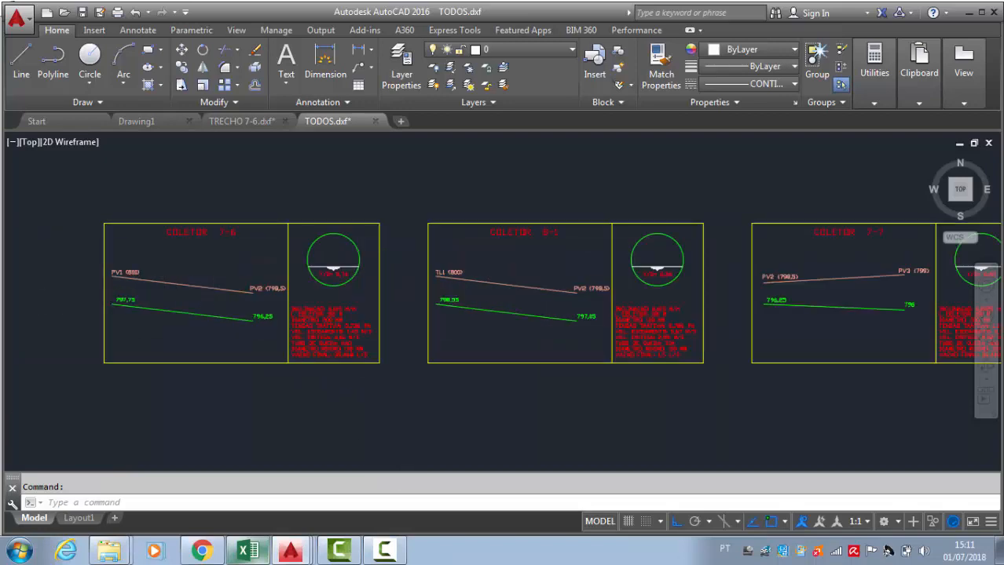
{"action": "scroll", "coordinate": [208, 267], "scroll_direction": "down", "scroll_amount": 2}
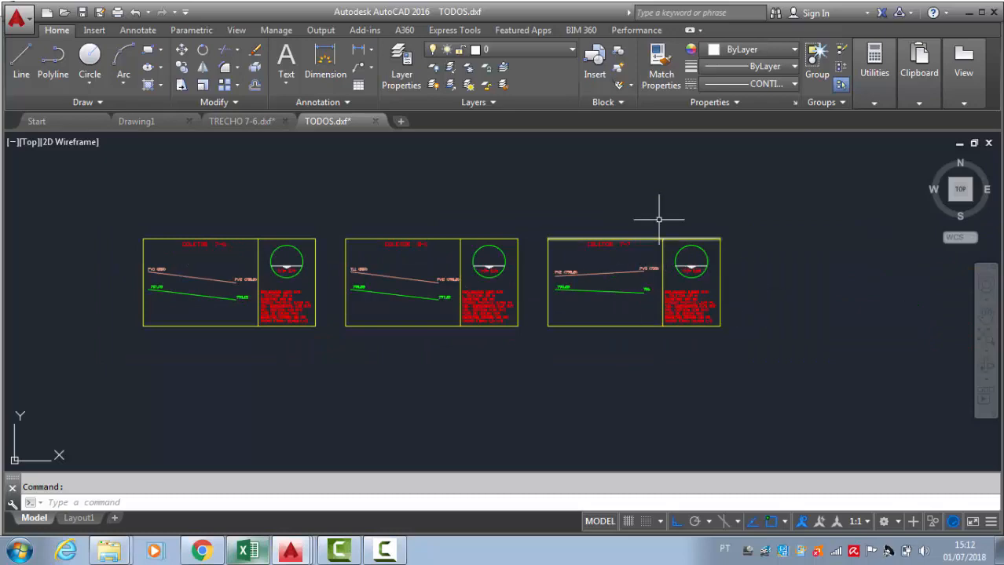
- Examine collector 7-7's ground and pipe profile lines and the Y/D ratio in its pipe cross-section
{"action": "scroll", "coordinate": [636, 251], "scroll_direction": "up", "scroll_amount": 5}
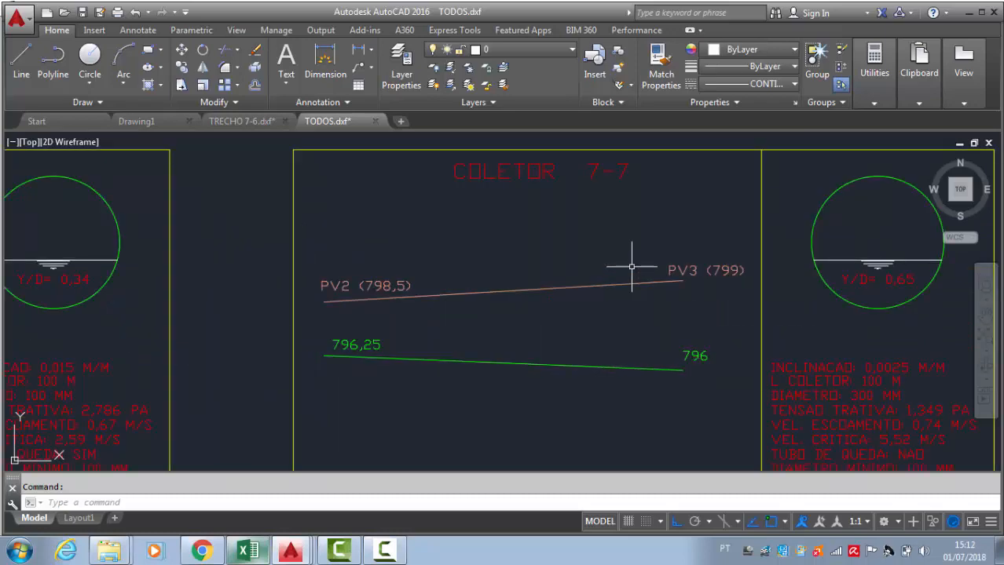
{"action": "scroll", "coordinate": [636, 269], "scroll_direction": "down", "scroll_amount": 2}
{"action": "scroll", "coordinate": [805, 276], "scroll_direction": "up", "scroll_amount": 6}
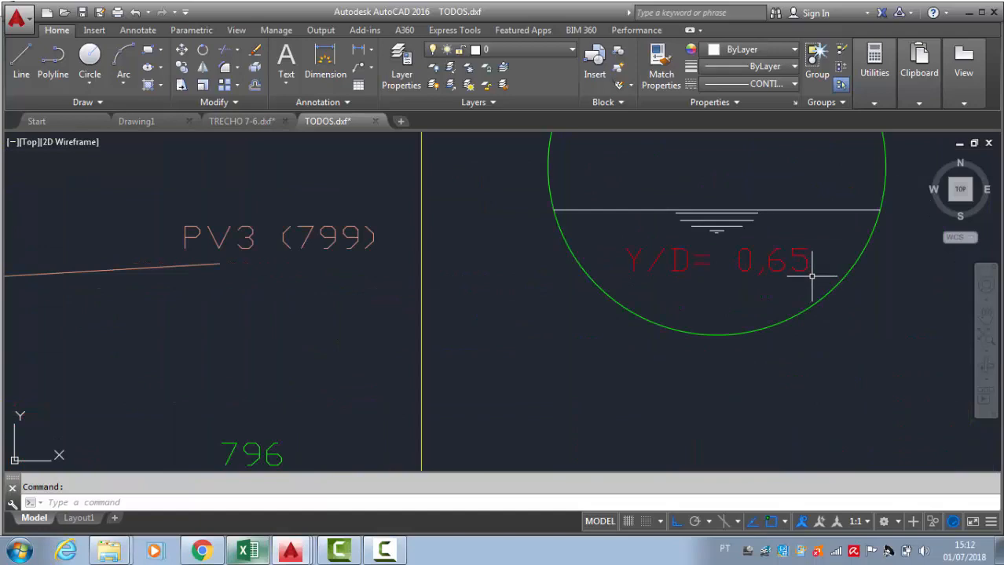
{"action": "scroll", "coordinate": [812, 276], "scroll_direction": "down", "scroll_amount": 6}
{"action": "scroll", "coordinate": [649, 280], "scroll_direction": "up", "scroll_amount": 6}
{"action": "scroll", "coordinate": [580, 269], "scroll_direction": "down", "scroll_amount": 6}
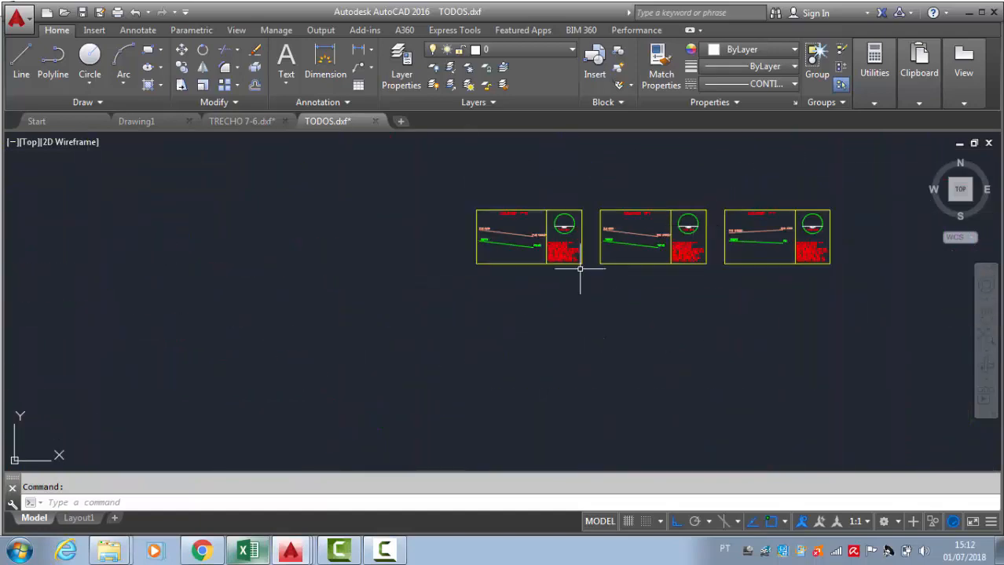
- Read the data lists beside the profiles of collectors 7-6, 8-1 and 7-7, including slope, diameter and tractive stress
{"action": "scroll", "coordinate": [579, 269], "scroll_direction": "up", "scroll_amount": 3}
{"action": "scroll", "coordinate": [616, 168], "scroll_direction": "up", "scroll_amount": 5}
{"action": "left_click_drag", "start_coordinate": [600, 179], "coordinate": [536, 299]}
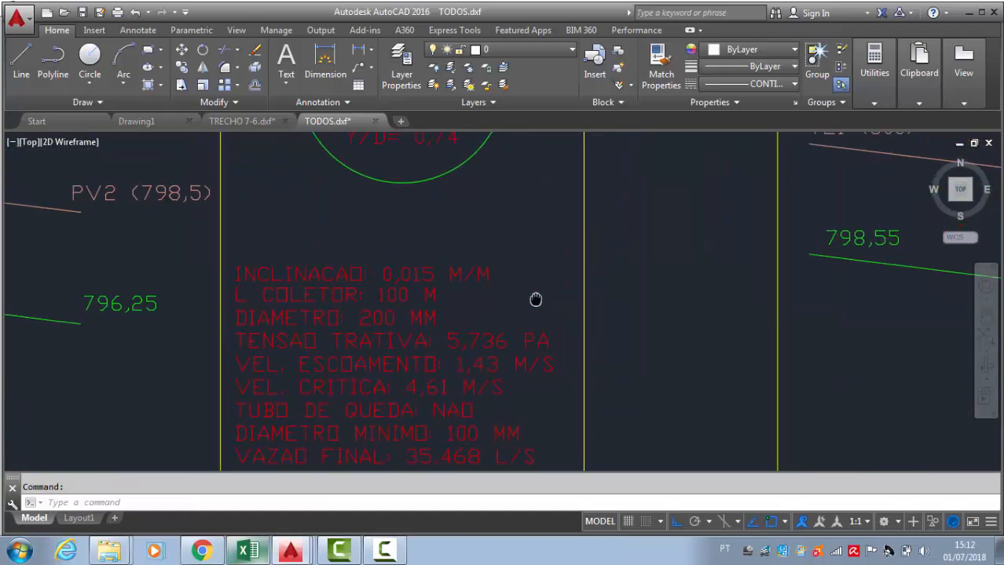
{"action": "scroll", "coordinate": [534, 294], "scroll_direction": "down", "scroll_amount": 7}
{"action": "left_click_drag", "start_coordinate": [799, 311], "coordinate": [652, 313]}
{"action": "scroll", "coordinate": [699, 306], "scroll_direction": "up", "scroll_amount": 5}
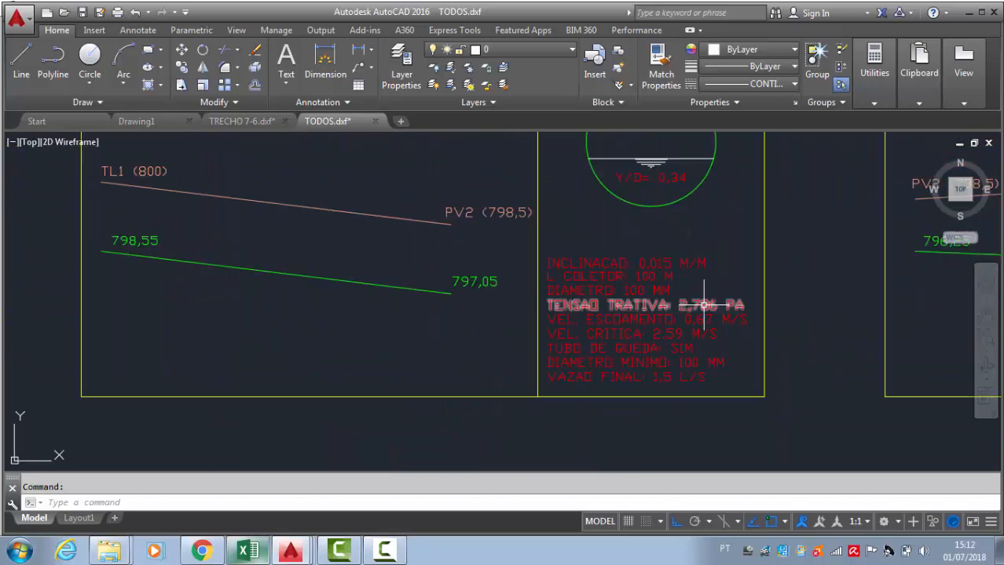
{"action": "scroll", "coordinate": [712, 265], "scroll_direction": "down", "scroll_amount": 7}
{"action": "scroll", "coordinate": [610, 306], "scroll_direction": "up", "scroll_amount": 2}
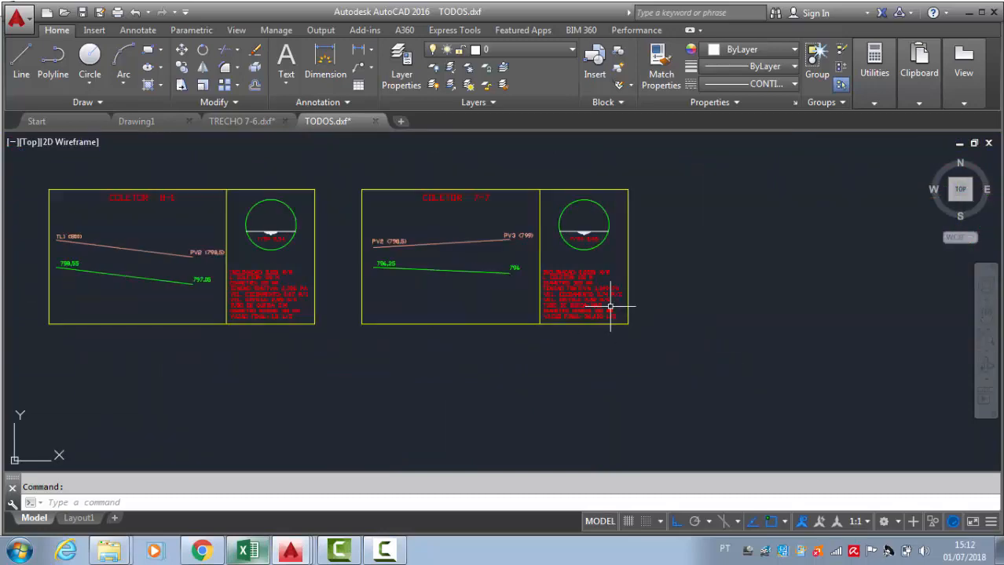
{"action": "scroll", "coordinate": [610, 307], "scroll_direction": "up", "scroll_amount": 4}
{"action": "scroll", "coordinate": [601, 296], "scroll_direction": "down", "scroll_amount": 6}
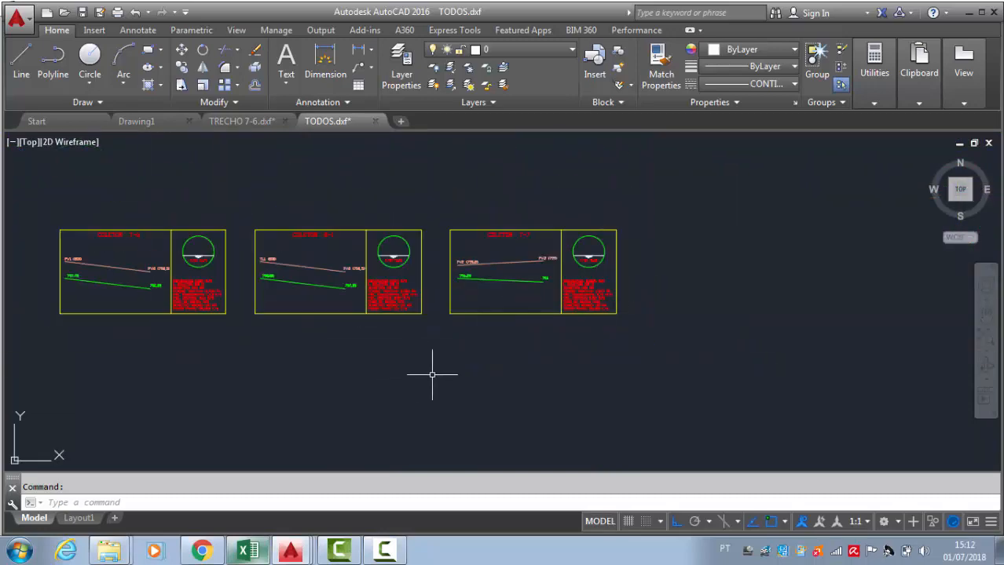
- Return to Esgotool, close the longitudinal profile window and select the result rows of section 7-7
{"action": "left_click", "coordinate": [247, 550]}
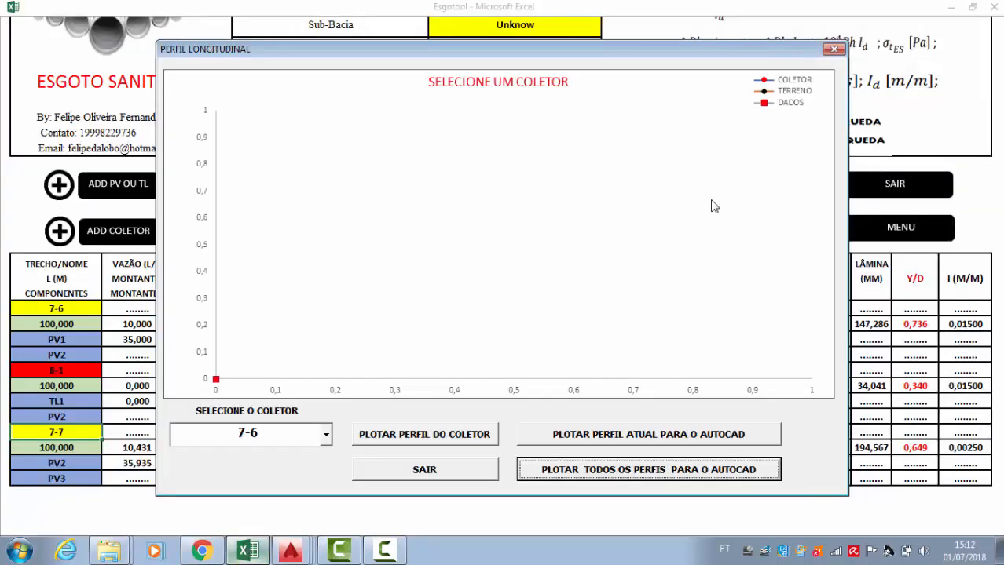
{"action": "left_click", "coordinate": [451, 472]}
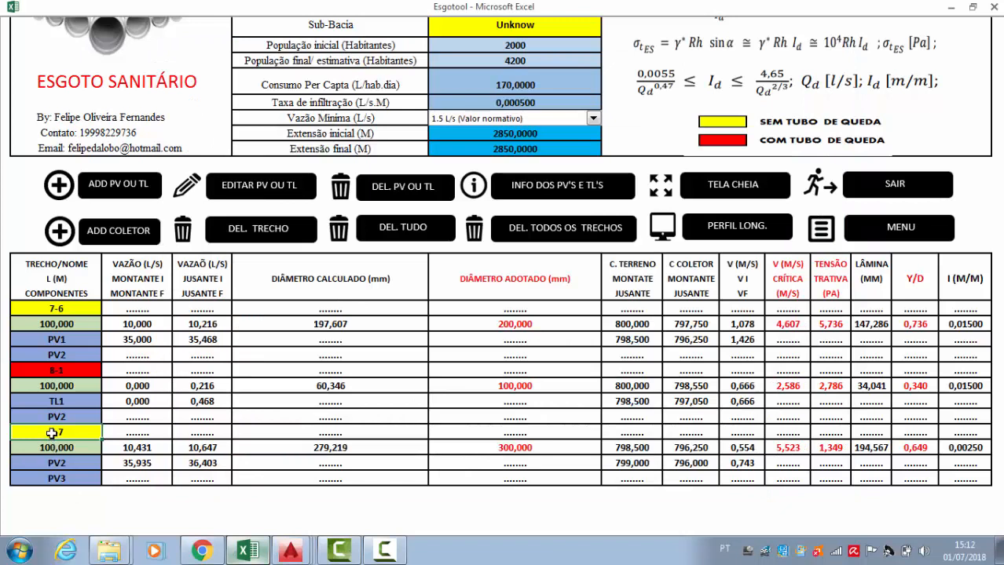
{"action": "mouse_move", "coordinate": [53, 434]}
{"action": "left_mouse_down"}
{"action": "mouse_move", "coordinate": [594, 467]}
{"action": "mouse_move", "coordinate": [975, 469]}
{"action": "mouse_move", "coordinate": [974, 479]}
{"action": "left_mouse_up"}
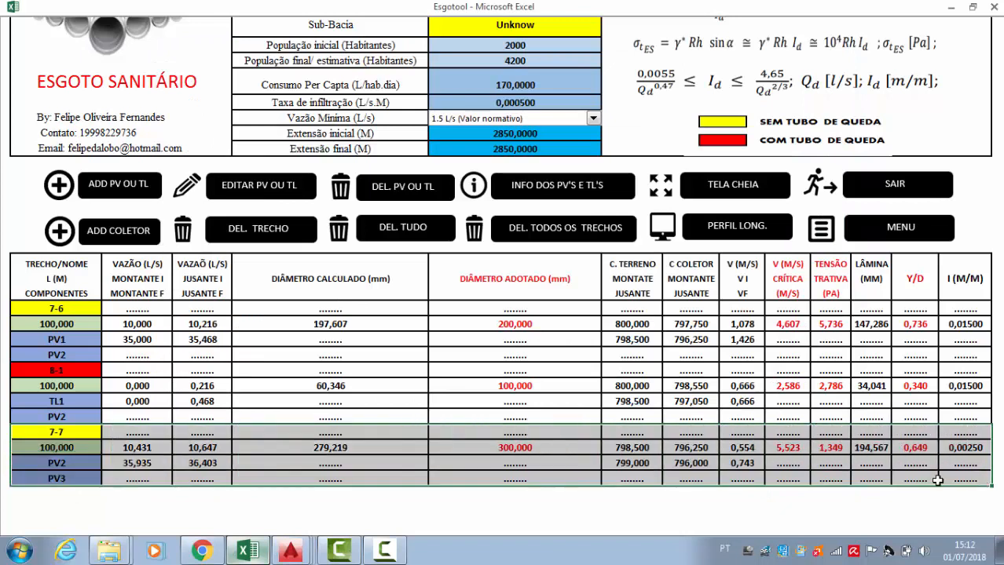
- Call up the deletion of section 7-7 and decline it, and review the levels and depths of the PVs and TLs
{"action": "left_click", "coordinate": [260, 231]}
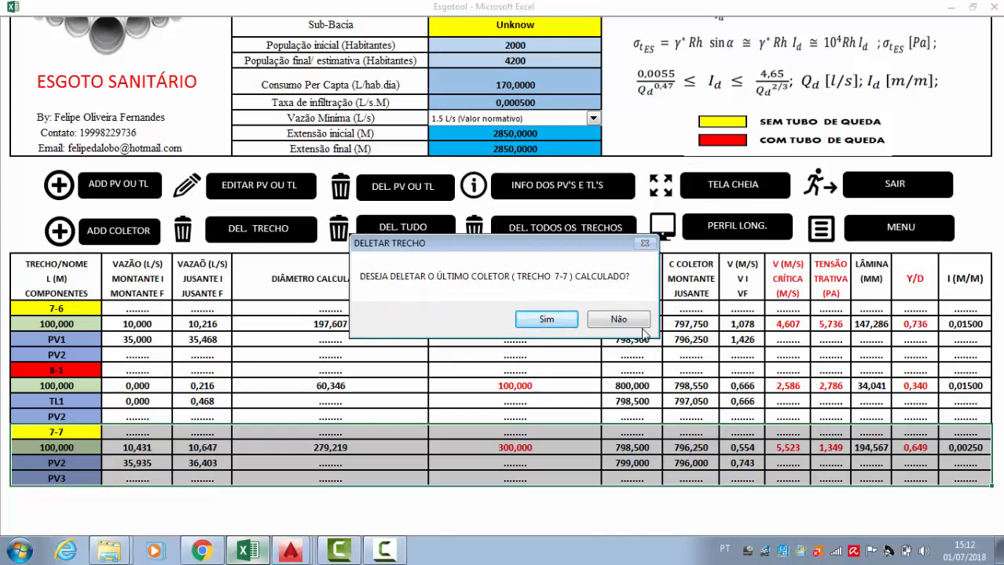
{"action": "left_click", "coordinate": [618, 320]}
{"action": "left_click", "coordinate": [131, 431]}
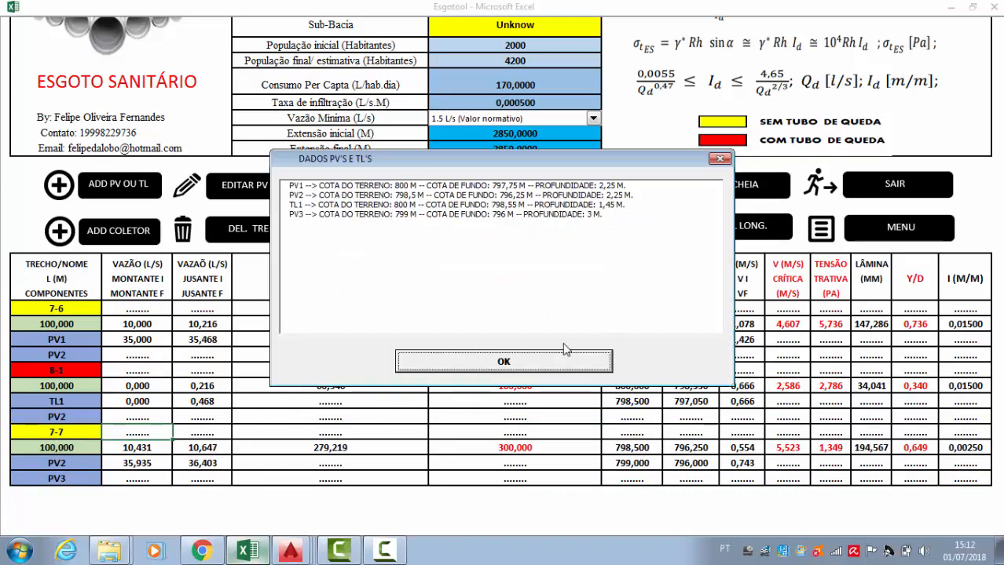
{"action": "left_click", "coordinate": [487, 367]}
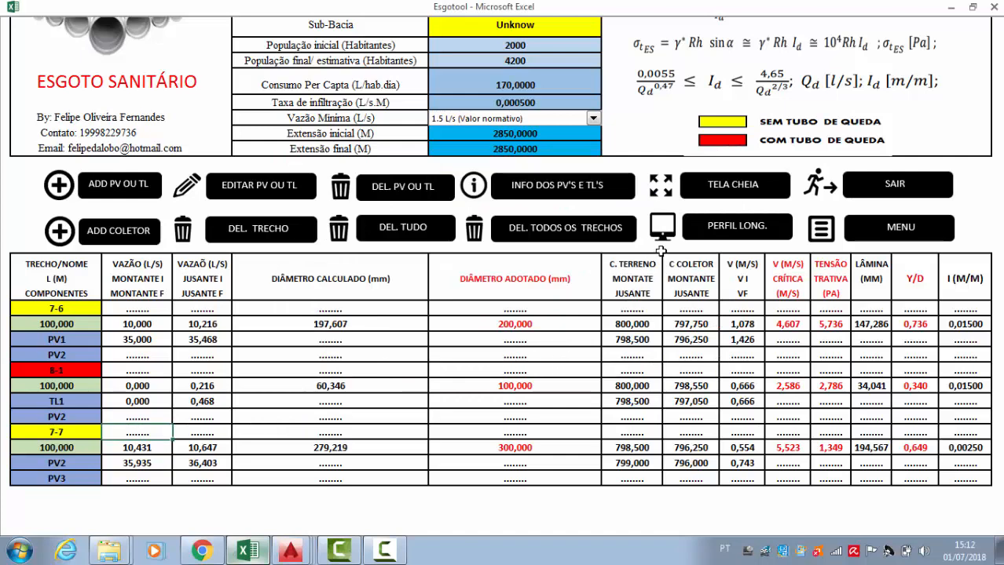
- Review the project data, section 7-6's tractive stress, critical velocity and flow velocity, and the Y/D ratios of all three sections
{"action": "scroll", "coordinate": [638, 264], "scroll_direction": "up", "scroll_amount": 3}
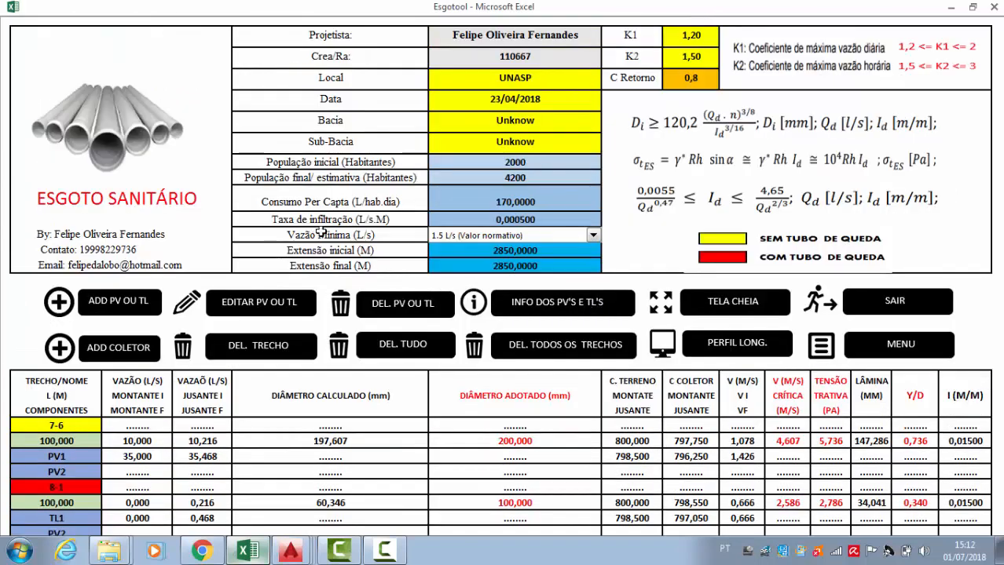
{"action": "scroll", "coordinate": [533, 240], "scroll_direction": "down", "scroll_amount": 1}
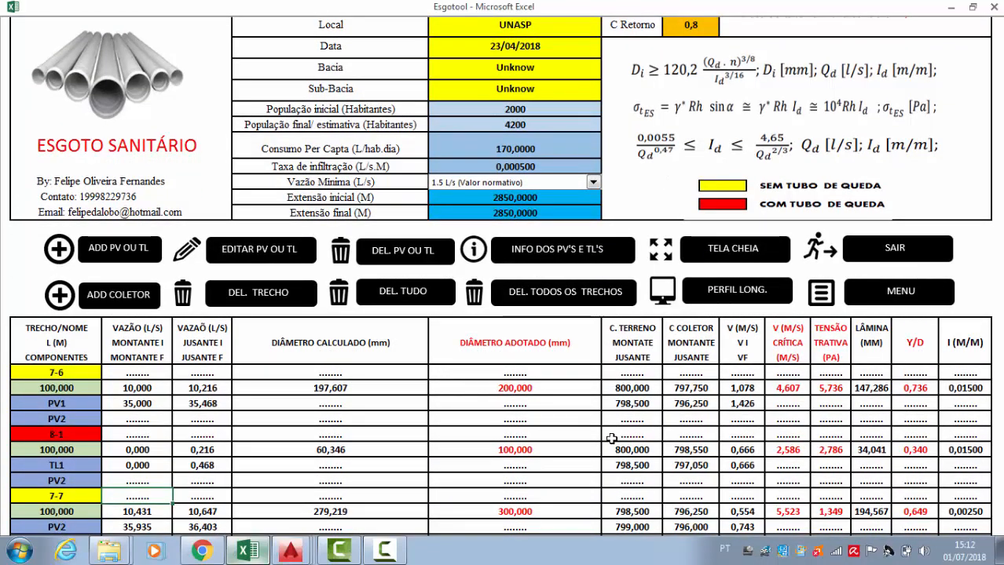
{"action": "scroll", "coordinate": [652, 377], "scroll_direction": "down", "scroll_amount": 1}
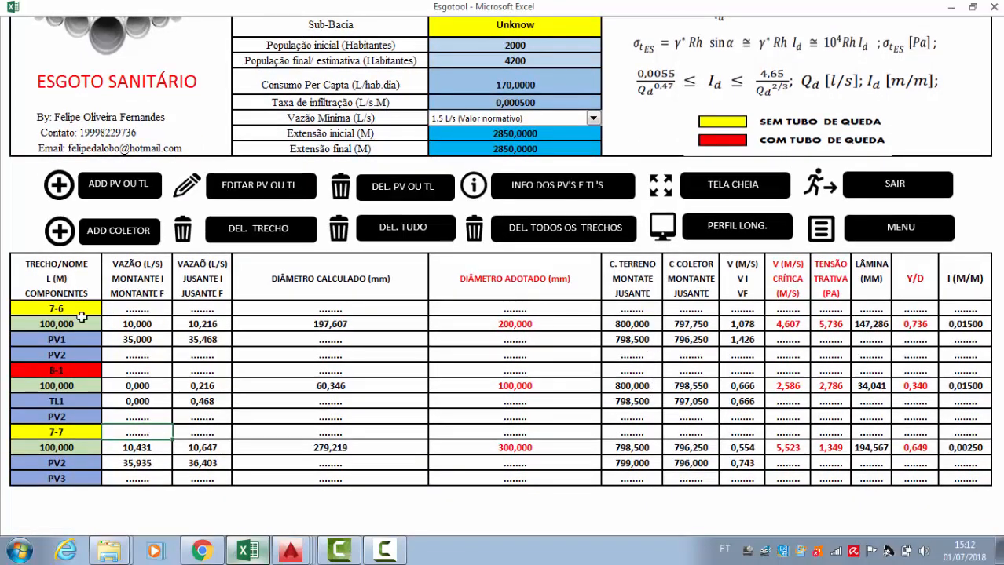
{"action": "left_click", "coordinate": [844, 323]}
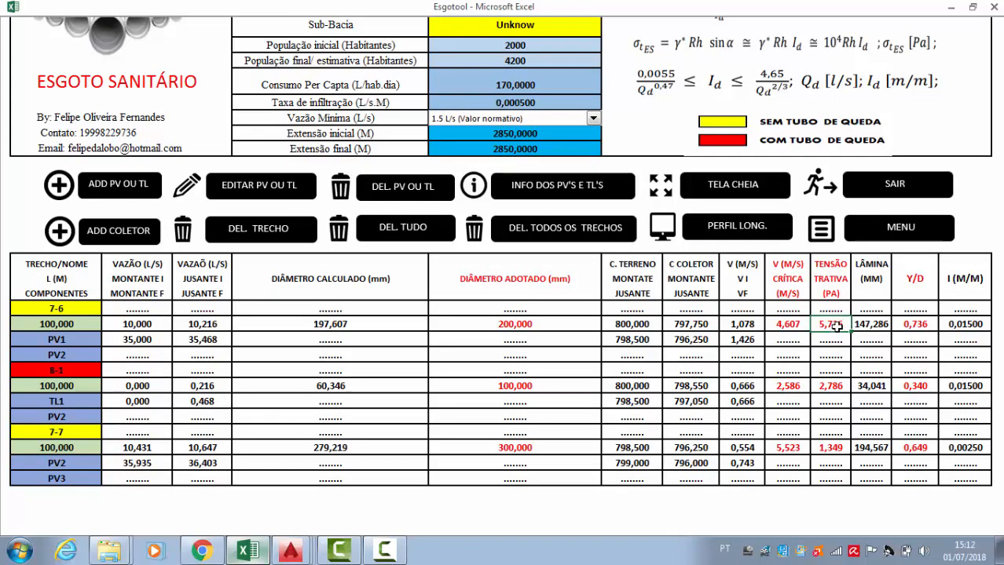
{"action": "left_click", "coordinate": [796, 328]}
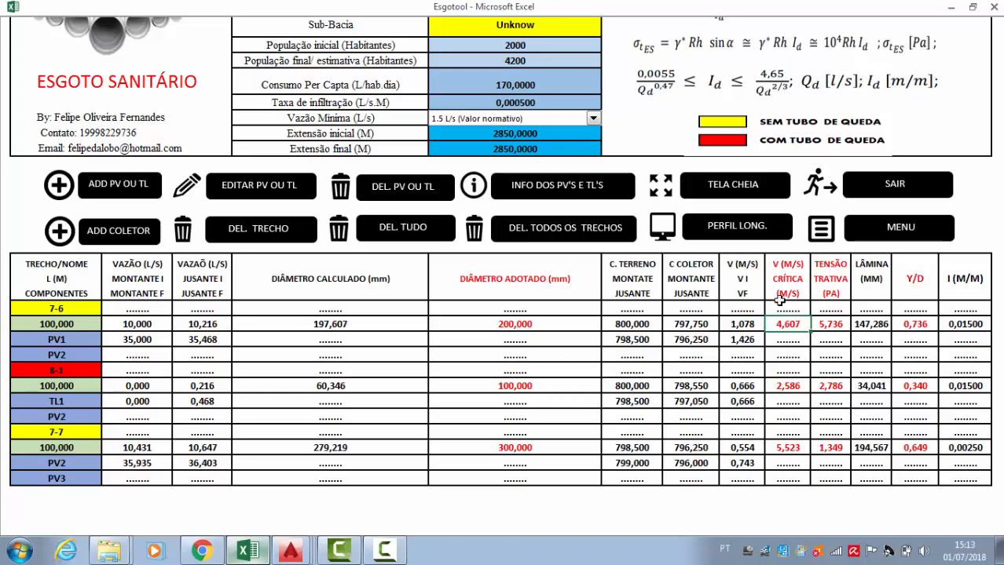
{"action": "left_click", "coordinate": [752, 323]}
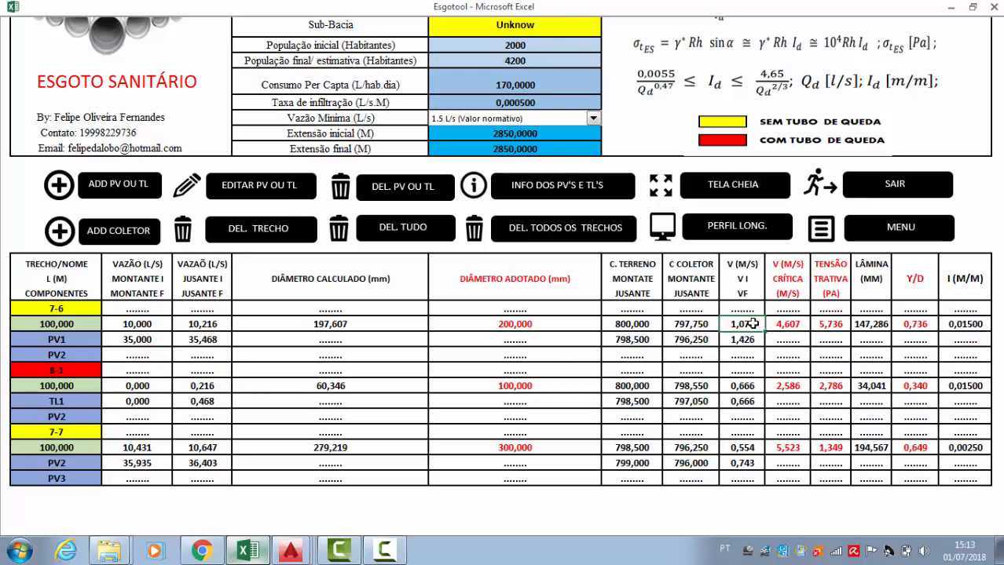
{"action": "left_click", "coordinate": [781, 320]}
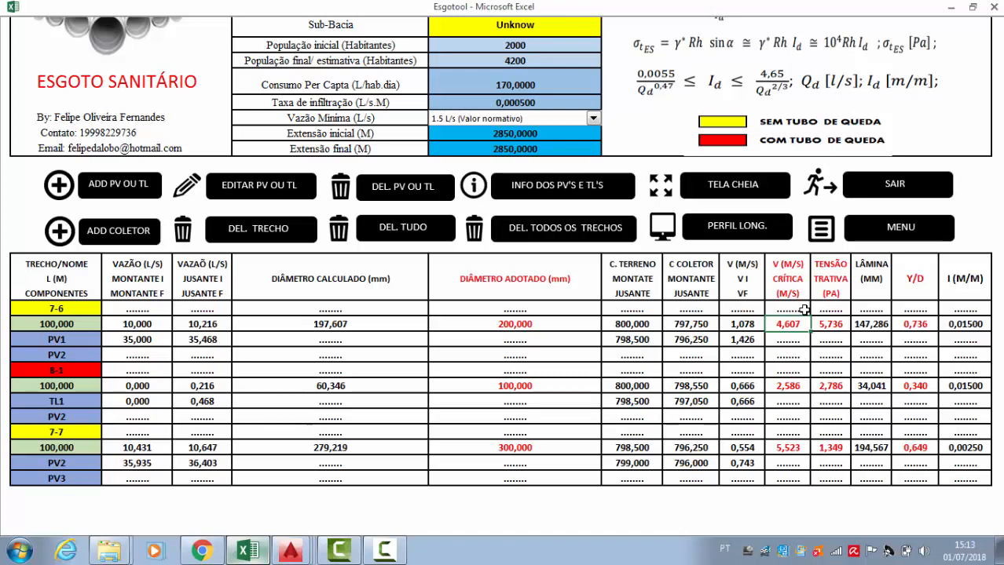
{"action": "left_click", "coordinate": [830, 323]}
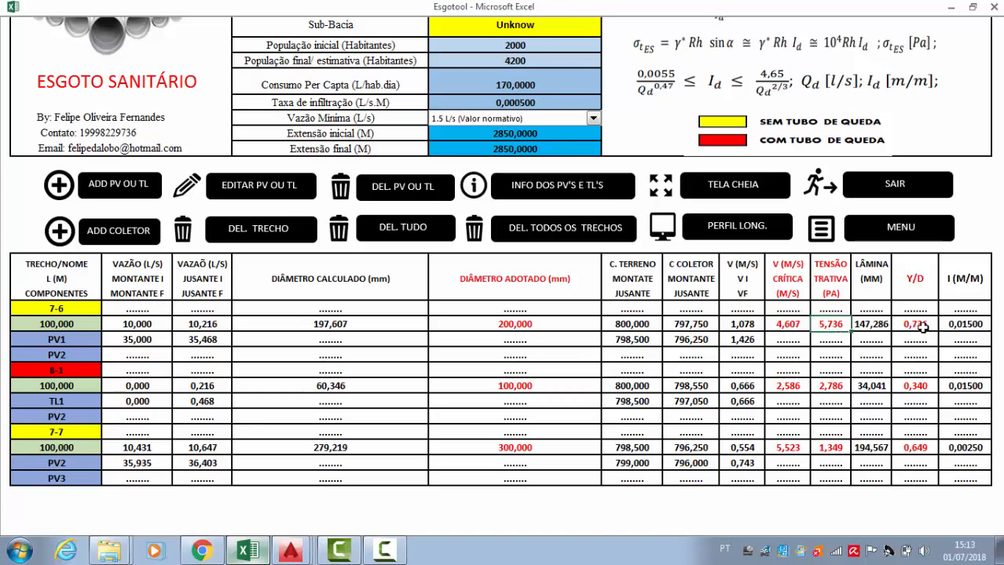
{"action": "left_click_drag", "start_coordinate": [911, 321], "coordinate": [915, 444]}
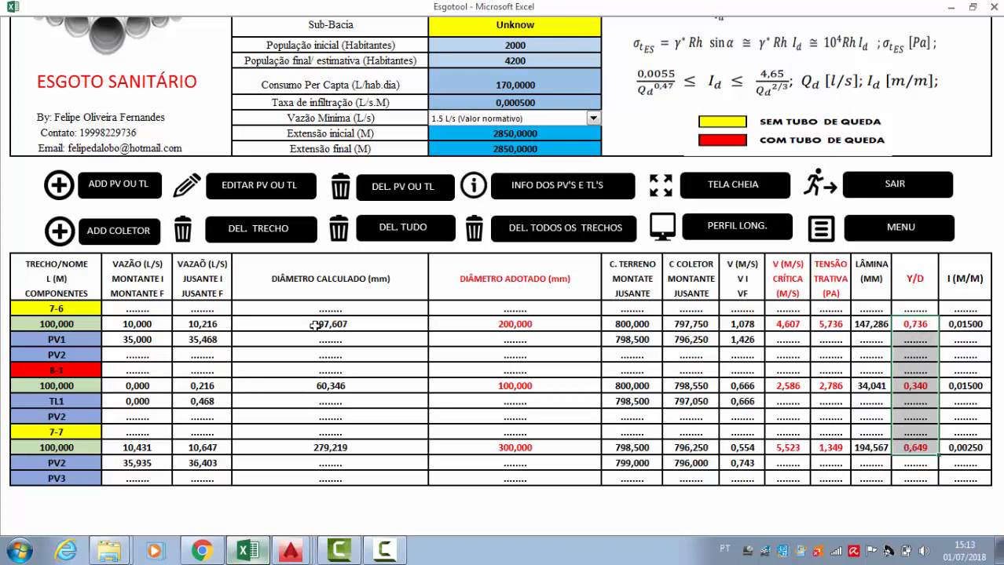
- Check the name, length and component cells of section 7-6 in the results table
{"action": "left_click", "coordinate": [54, 308]}
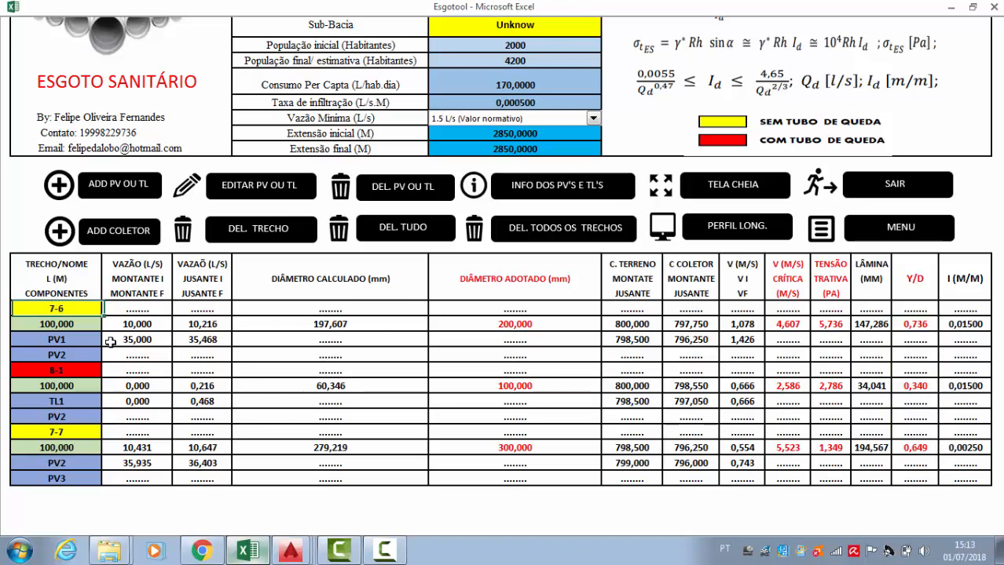
{"action": "left_click_drag", "start_coordinate": [110, 341], "coordinate": [29, 308]}
{"action": "left_click", "coordinate": [71, 323]}
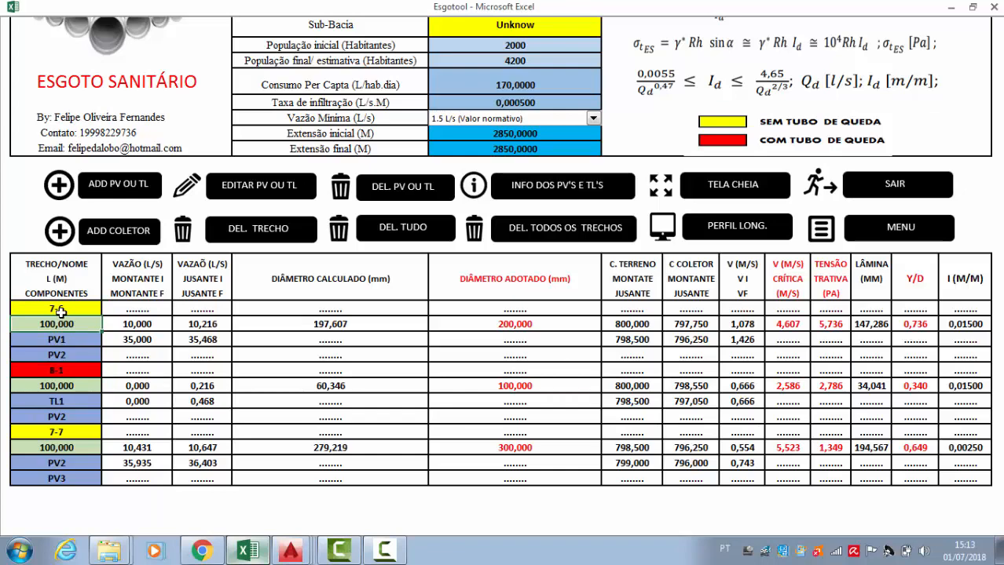
{"action": "scroll", "coordinate": [275, 333], "scroll_direction": "up", "scroll_amount": 2}
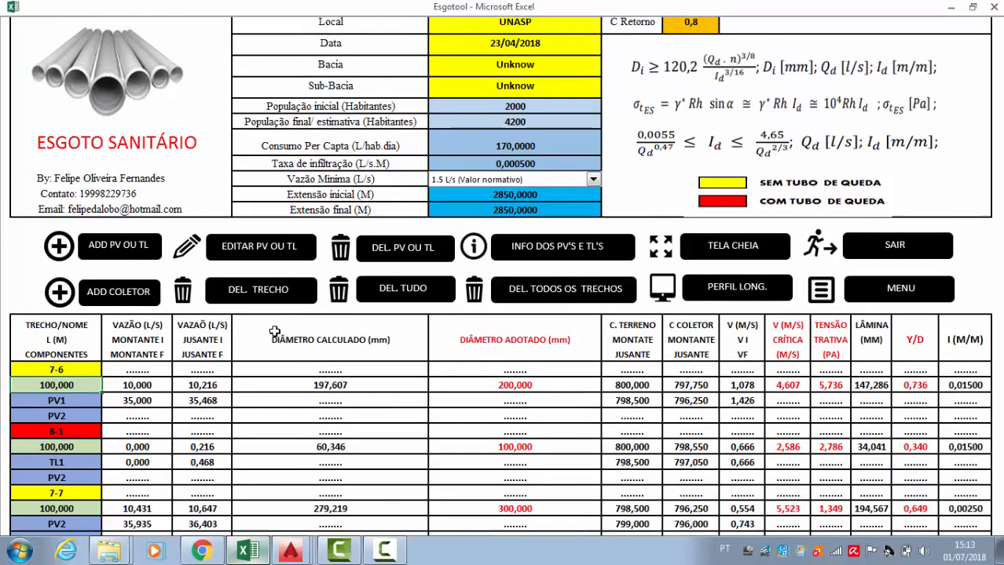